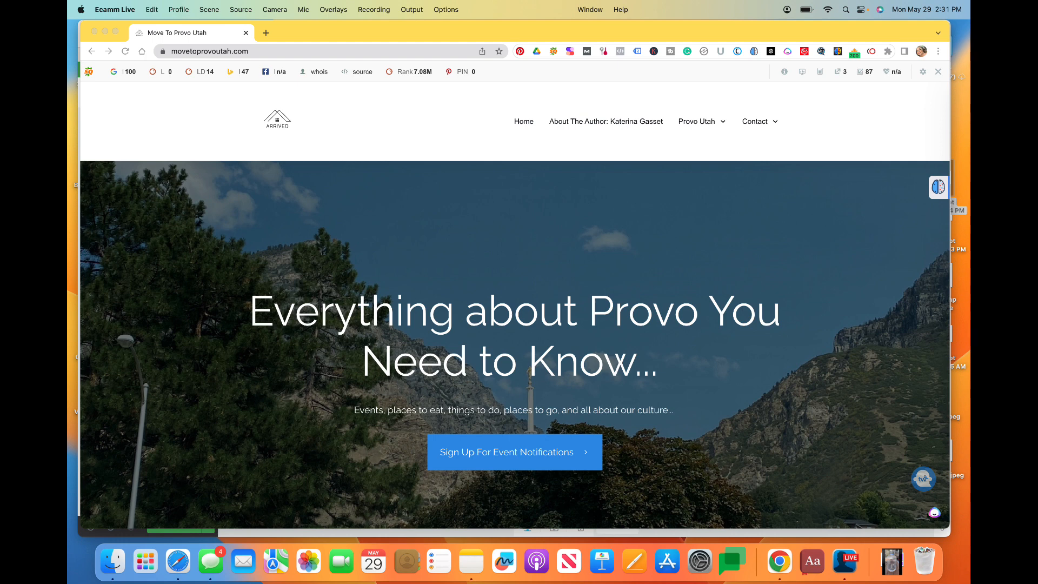
Open YouTube in a new browser tab and display your own channel's list of videos
click(373, 139)
click(267, 33)
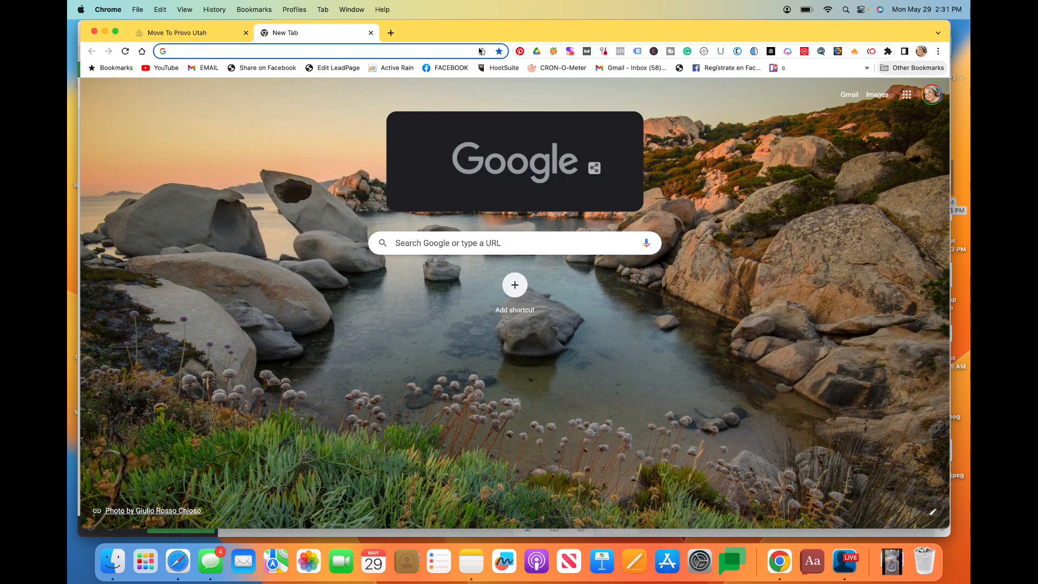
click(162, 68)
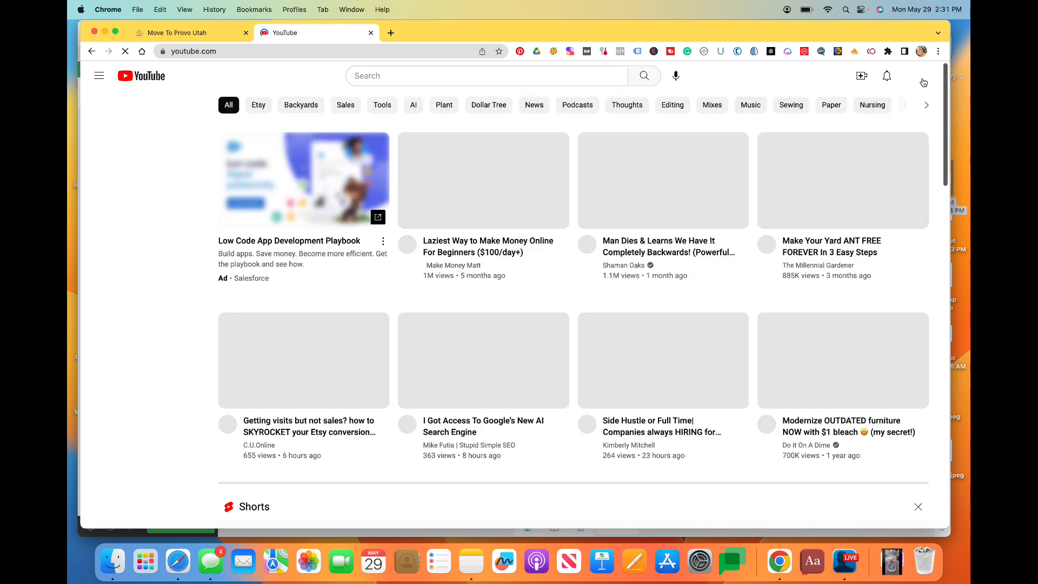
click(918, 75)
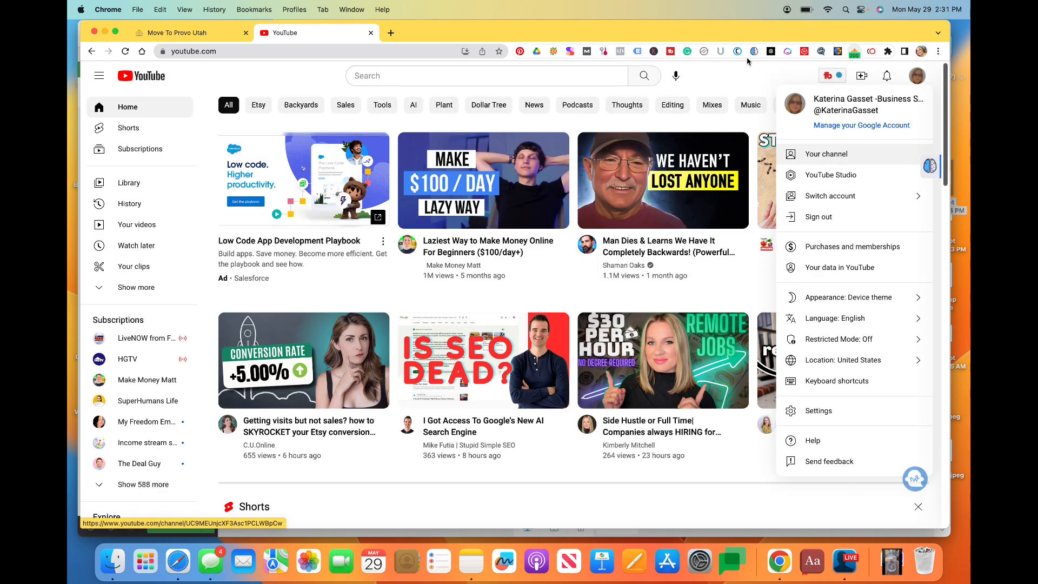
click(825, 154)
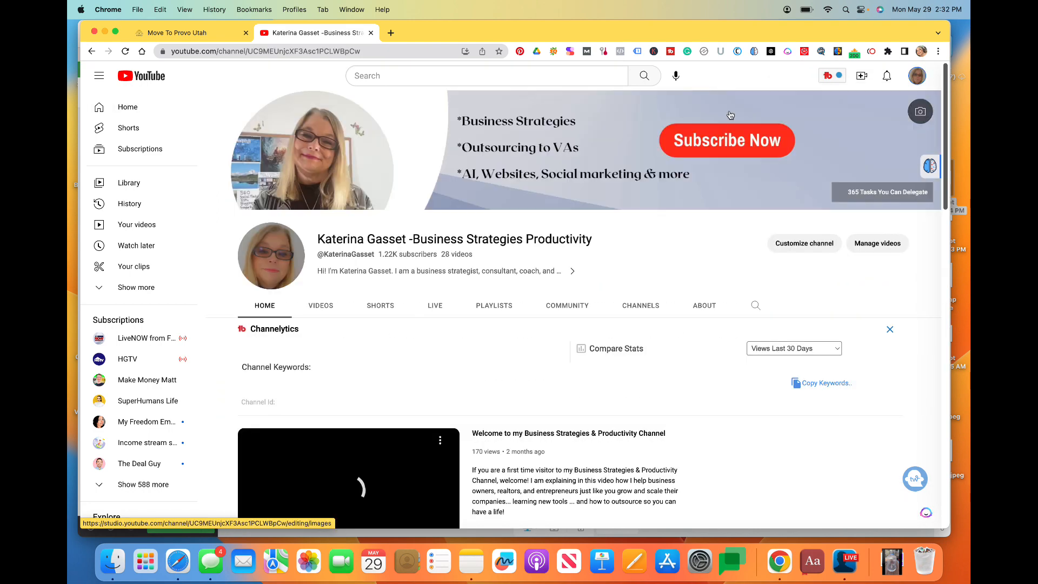
click(321, 306)
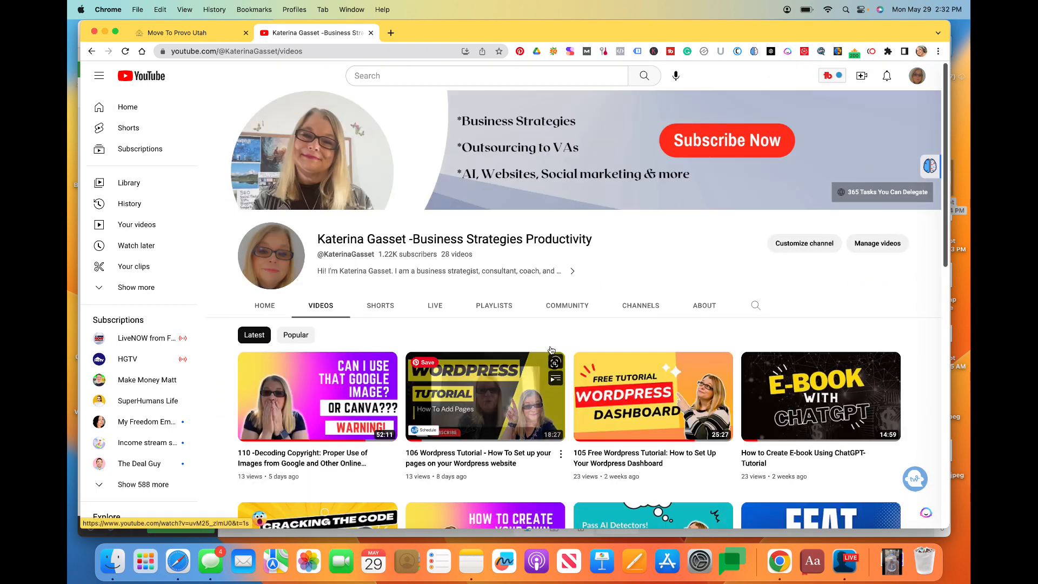
Look through the channel's uploaded videos from the latest to the oldest
scroll(551, 350, down, 3)
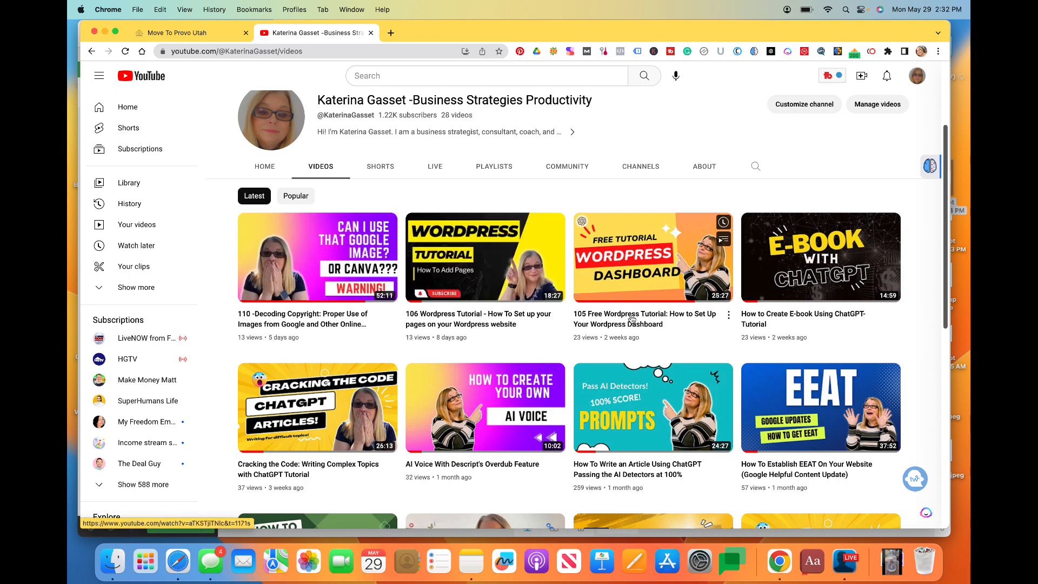
scroll(632, 319, down, 2)
scroll(632, 319, up, 4)
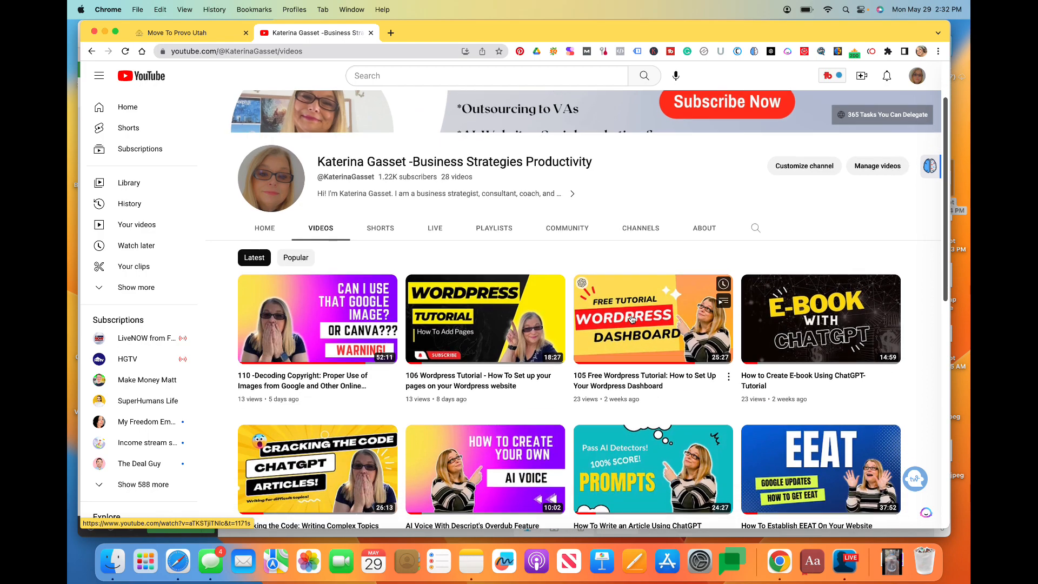
scroll(631, 319, down, 4)
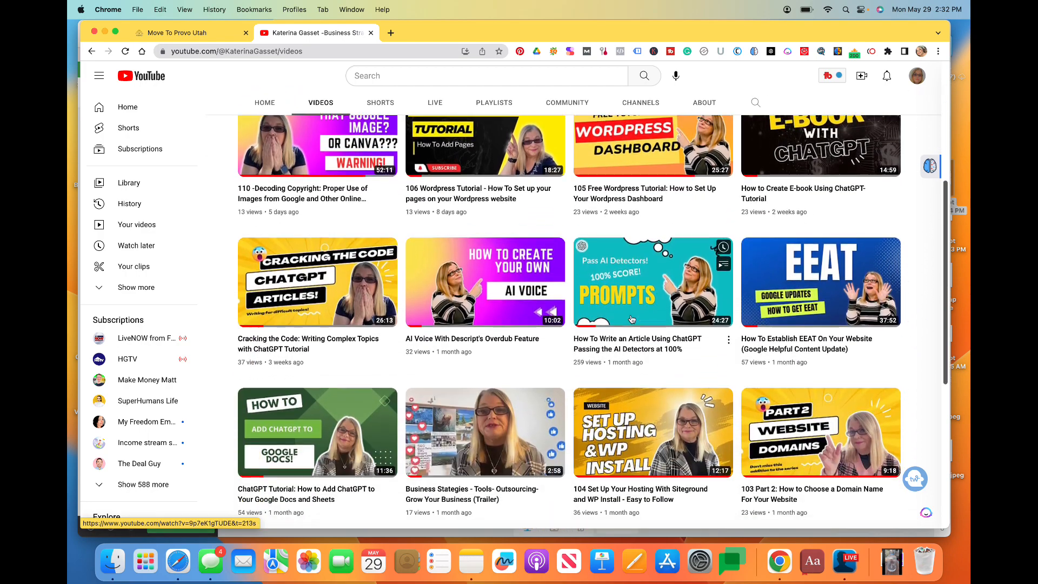
scroll(631, 319, down, 6)
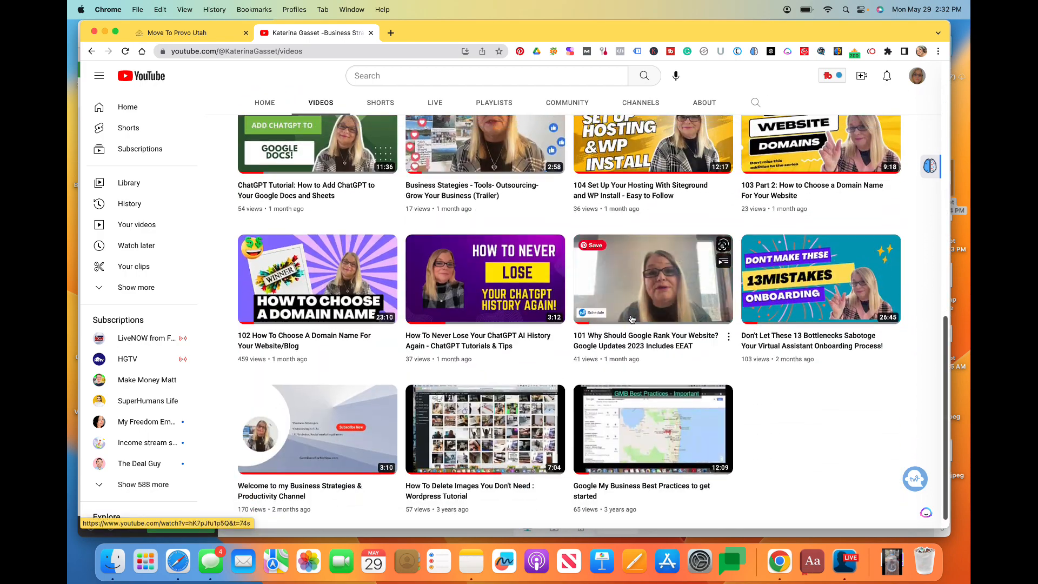
scroll(632, 319, up, 10)
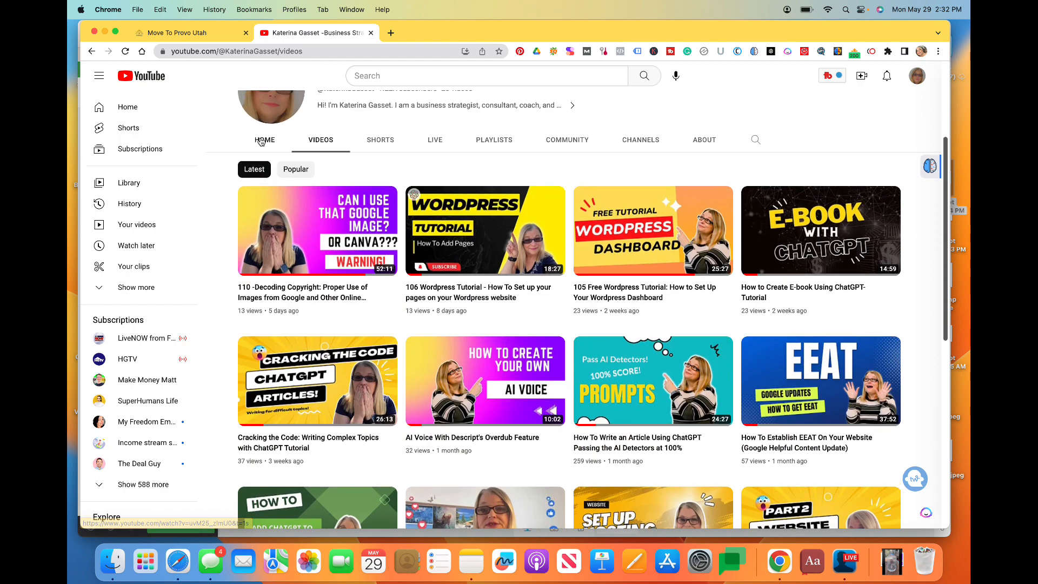
Browse the playlists on the channel's home page and show more videos of "Build Your Wordpress Website From Start to Finish"
click(261, 142)
scroll(525, 404, down, 3)
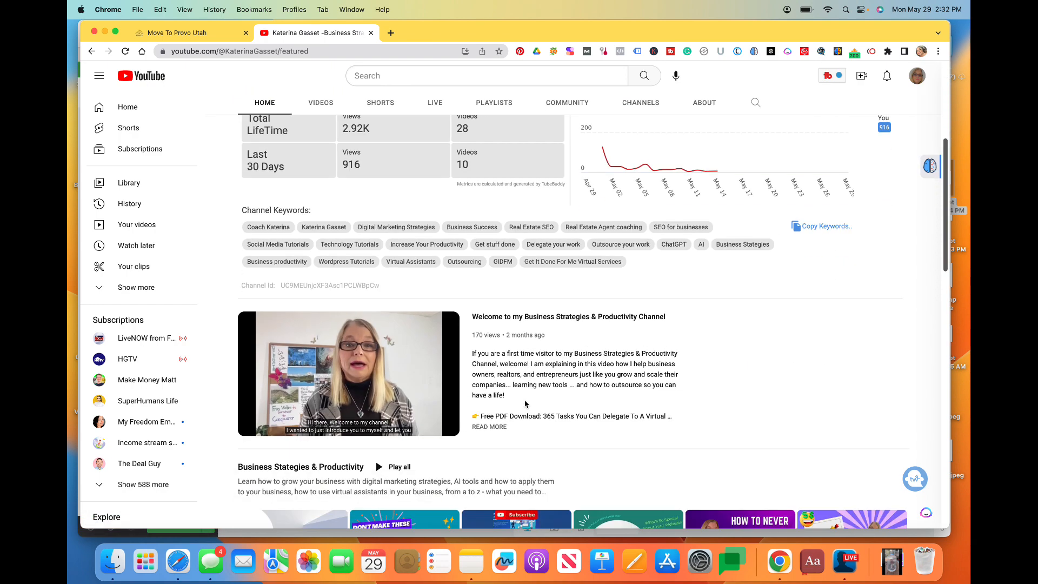
scroll(524, 404, down, 5)
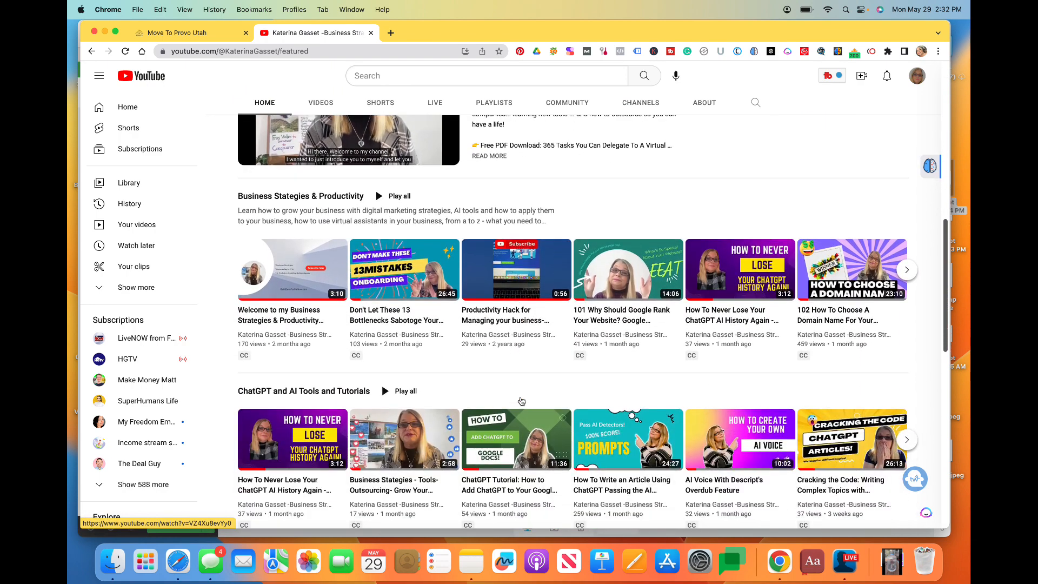
scroll(522, 400, down, 5)
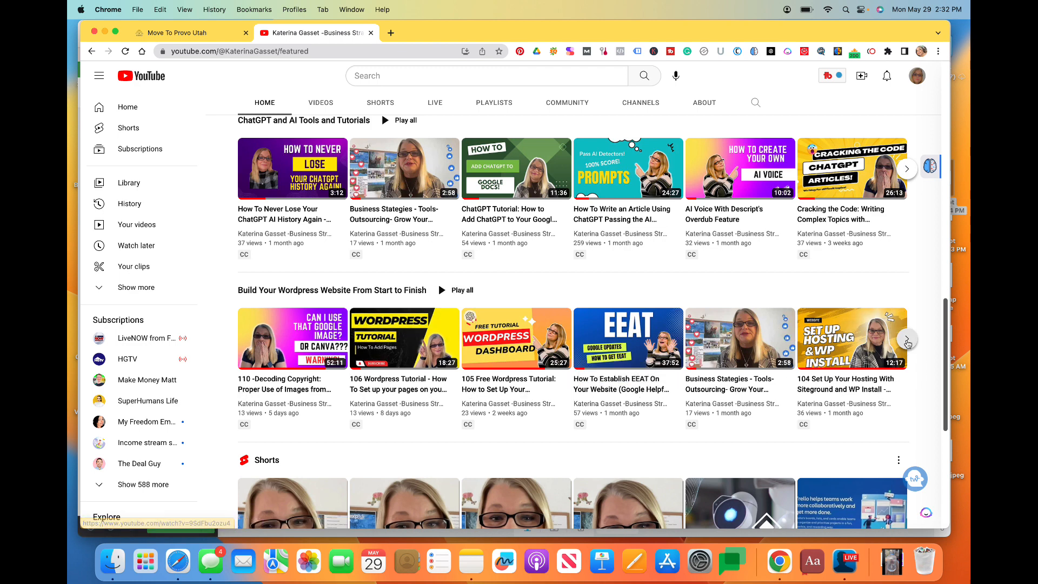
click(908, 340)
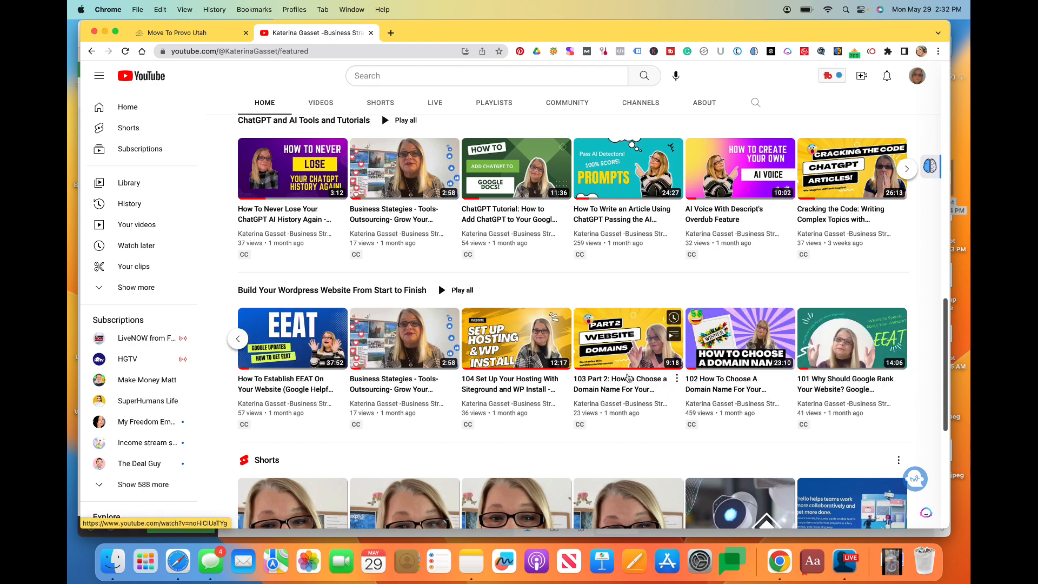
Return to the channel's videos and open "105 Free Wordpress Tutorial: How to Set Up Your Wordpress Dashboard" with playback paused
scroll(488, 375, left, 5)
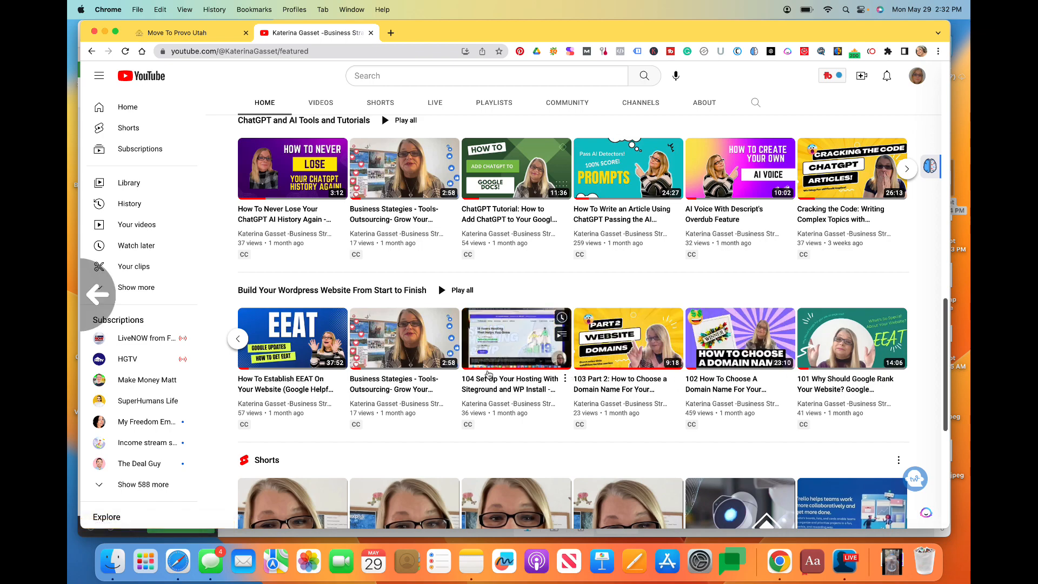
scroll(488, 375, down, 1)
scroll(488, 374, down, 5)
scroll(488, 374, up, 4)
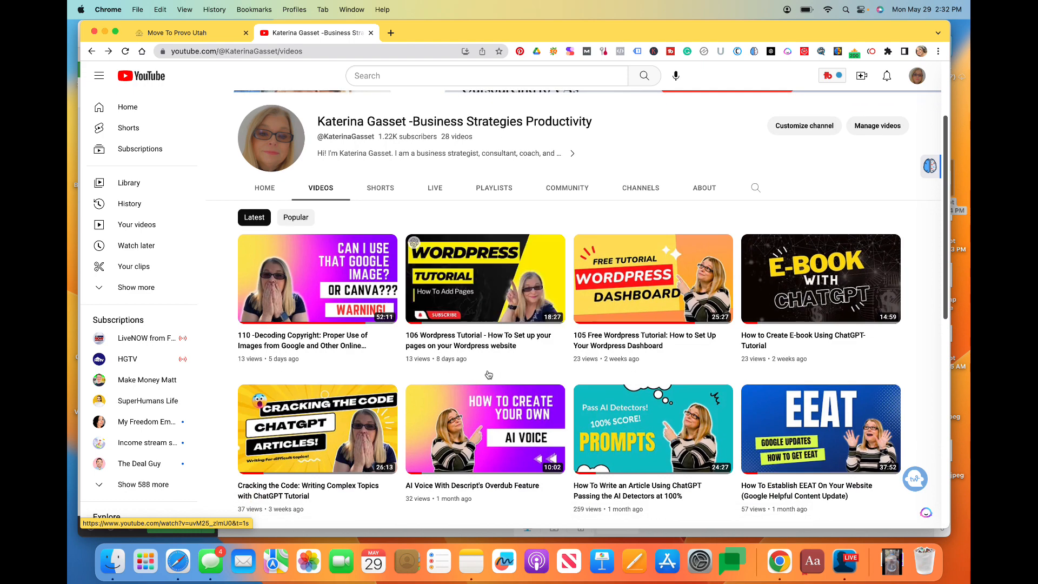
scroll(400, 319, down, 2)
scroll(389, 310, down, 2)
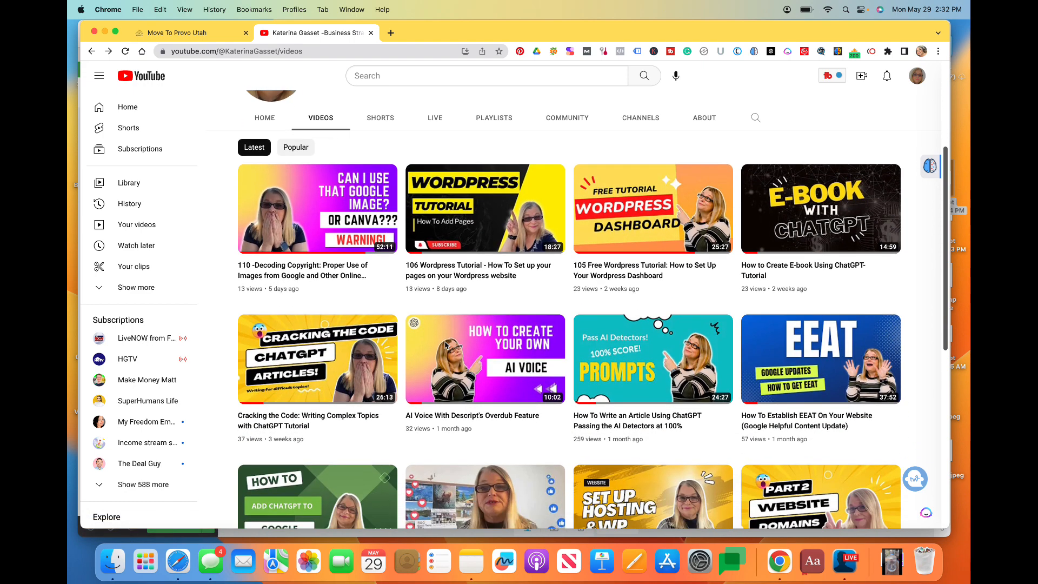
click(610, 270)
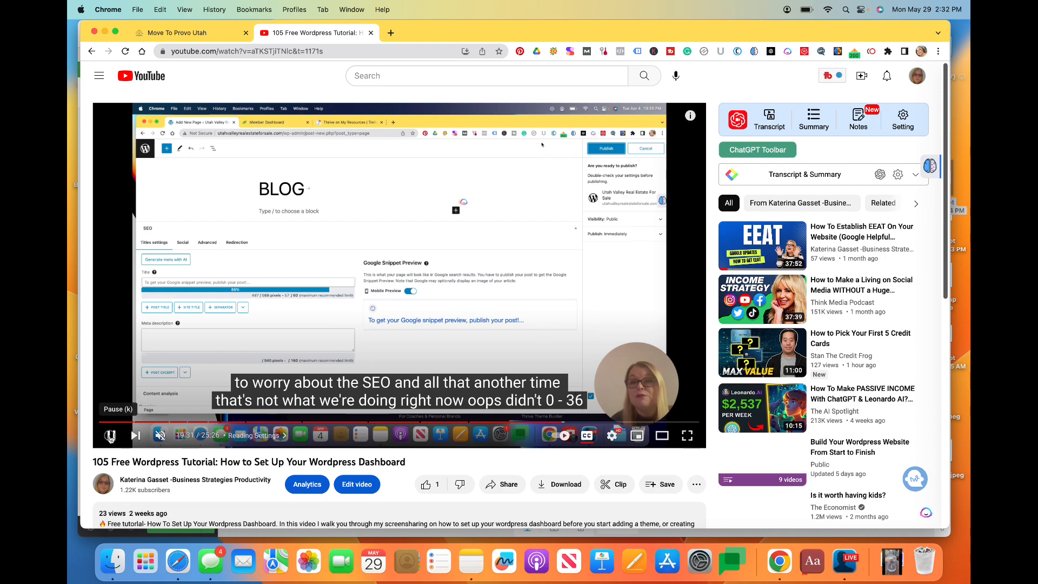
click(110, 436)
Expand the tutorial's description to review its related videos and resource links, and close the YouTube tab
scroll(343, 383, down, 6)
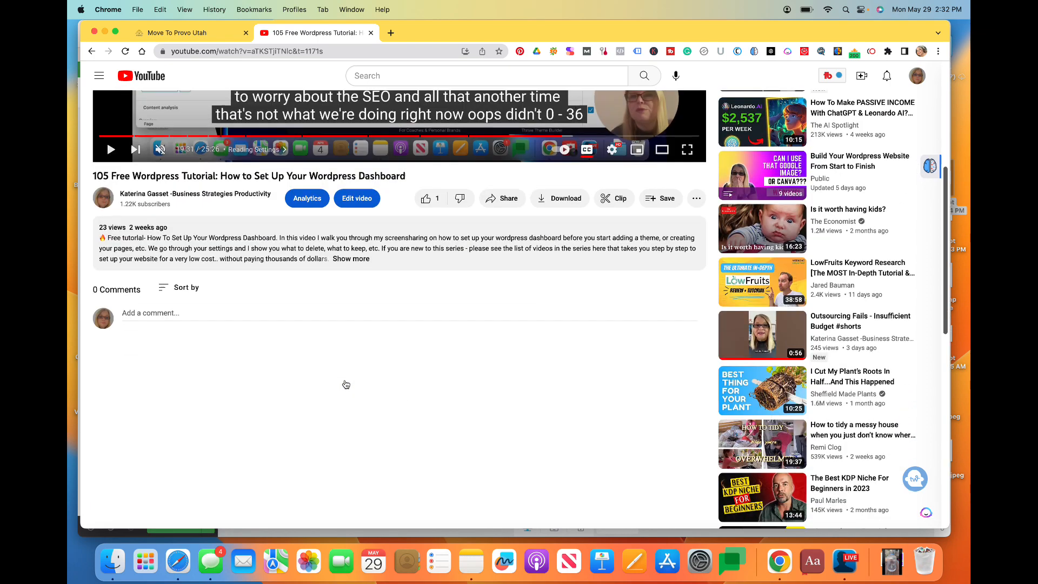
click(361, 210)
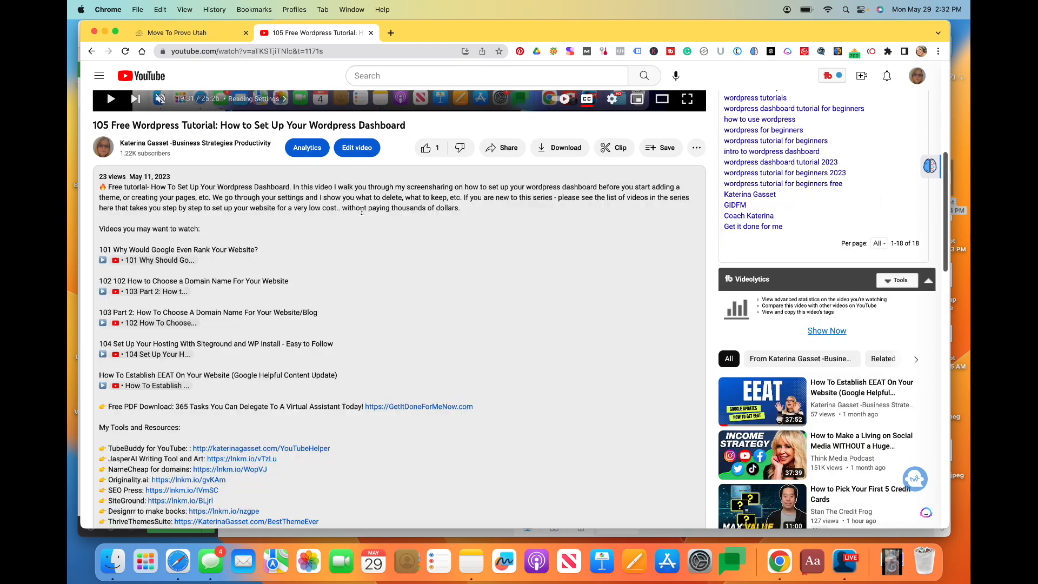
scroll(364, 291, down, 2)
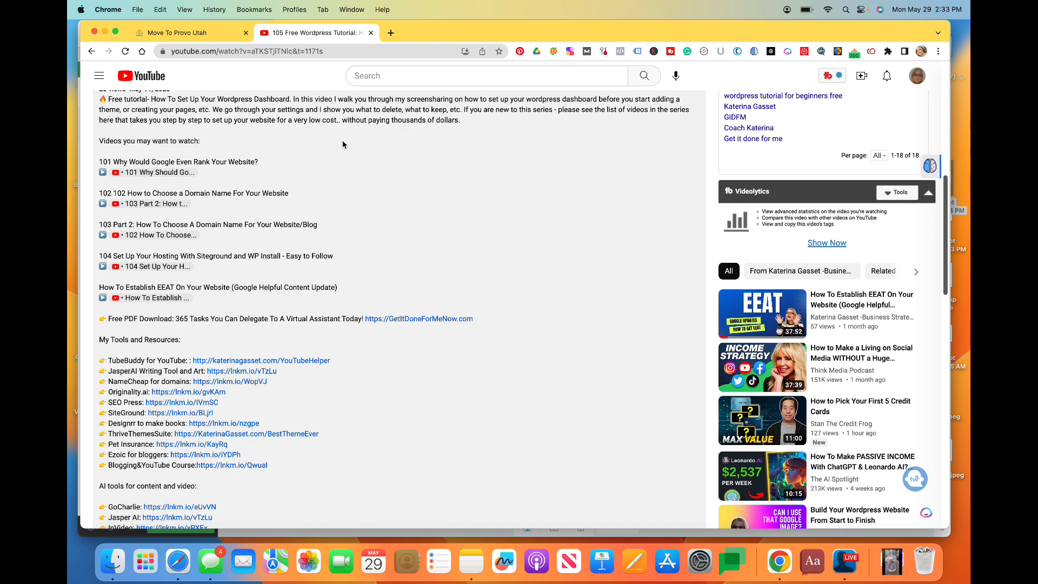
click(371, 33)
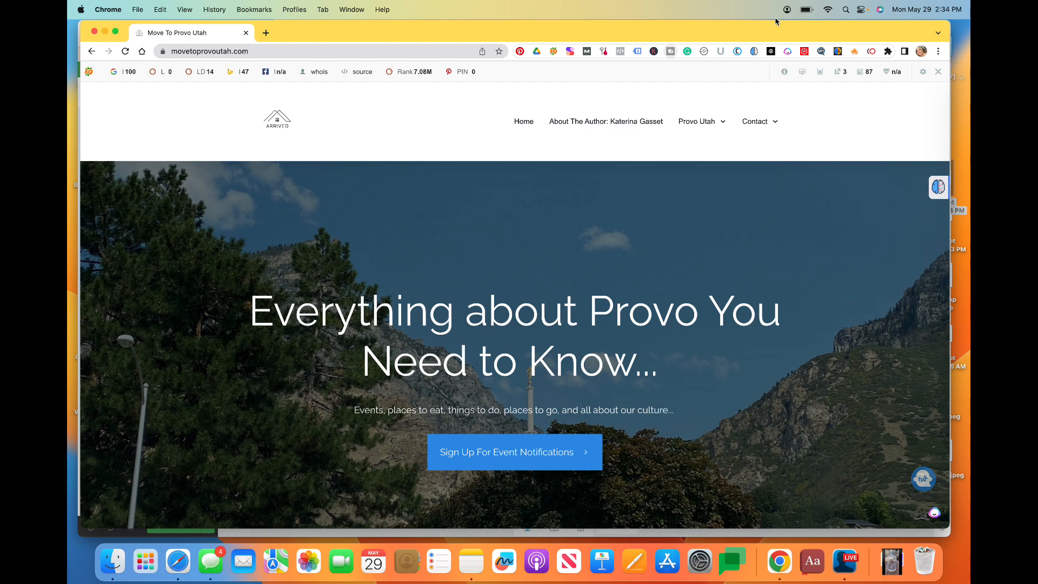
Open the website siamesekittykat.com in a new browser tab
click(265, 32)
text(sia)
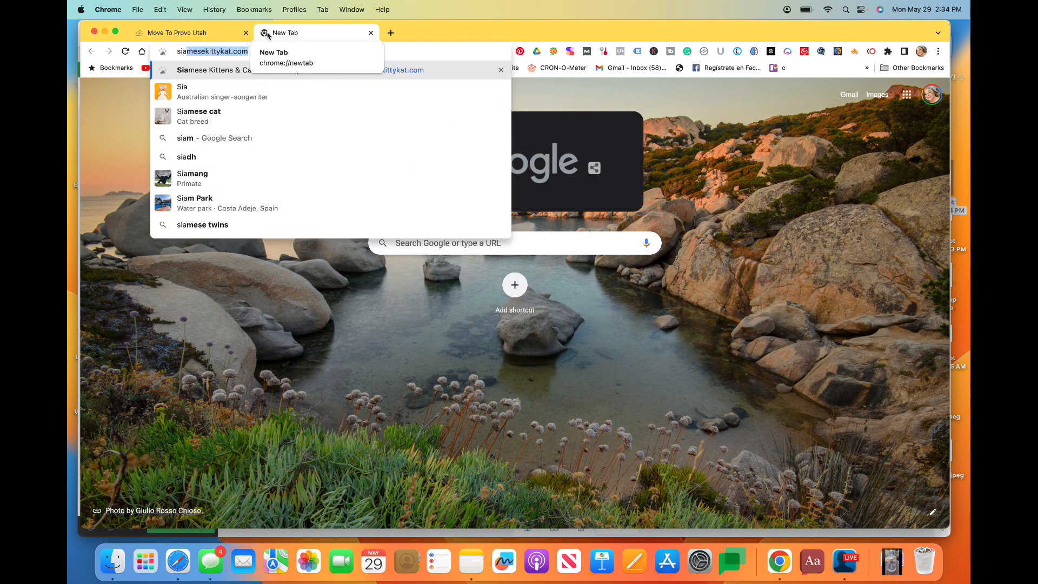
key(Return)
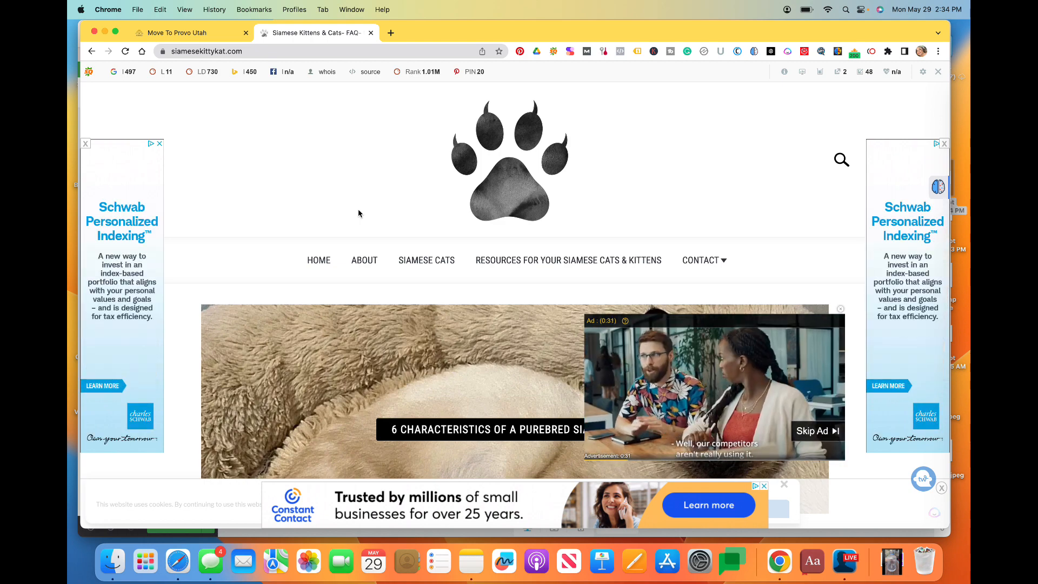
Close the floating video ad and a Charles Schwab side ad on the Siamese cat site's home page
scroll(368, 243, down, 5)
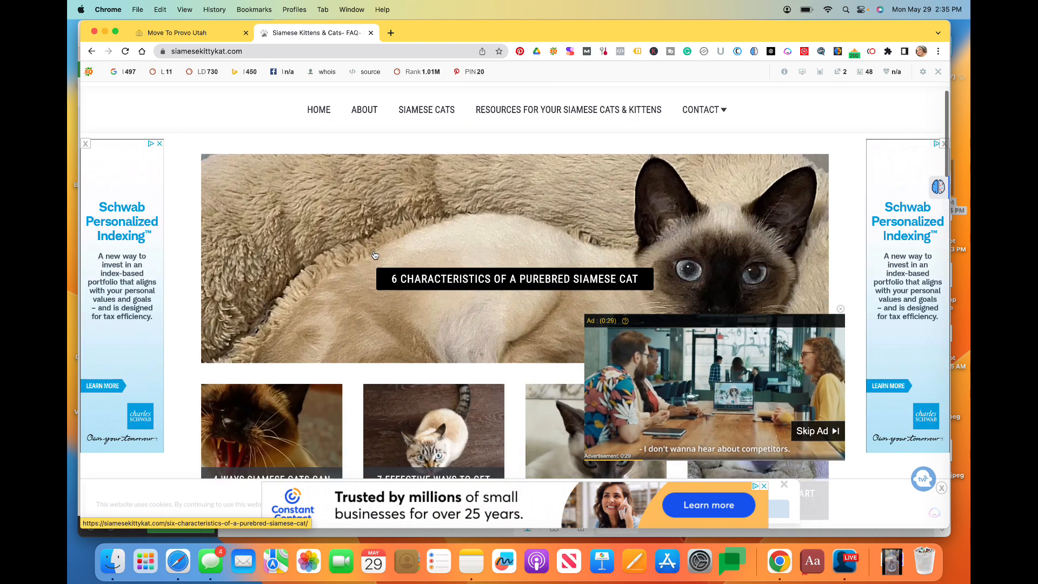
scroll(375, 255, down, 1)
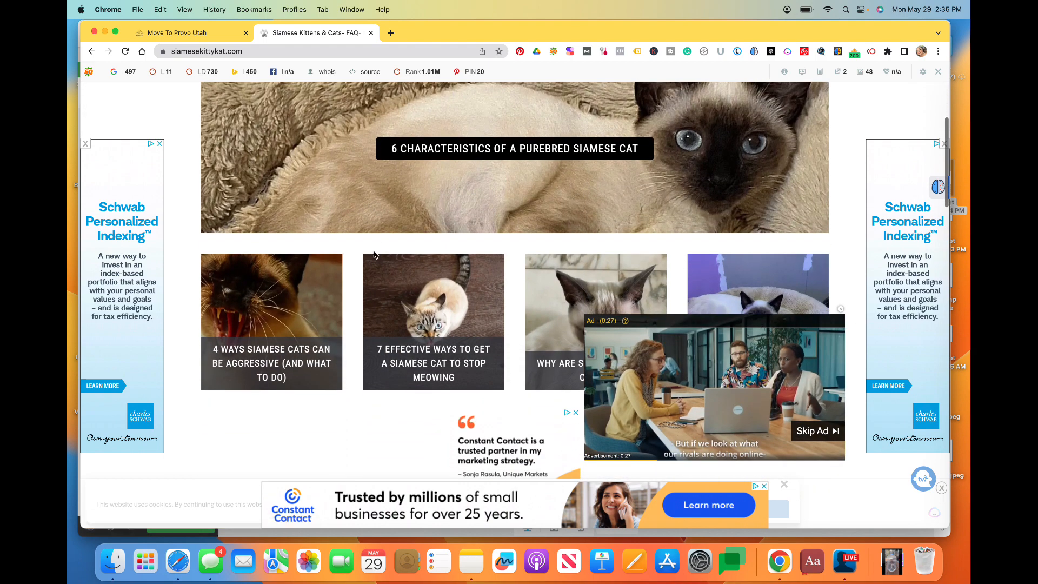
scroll(376, 255, up, 1)
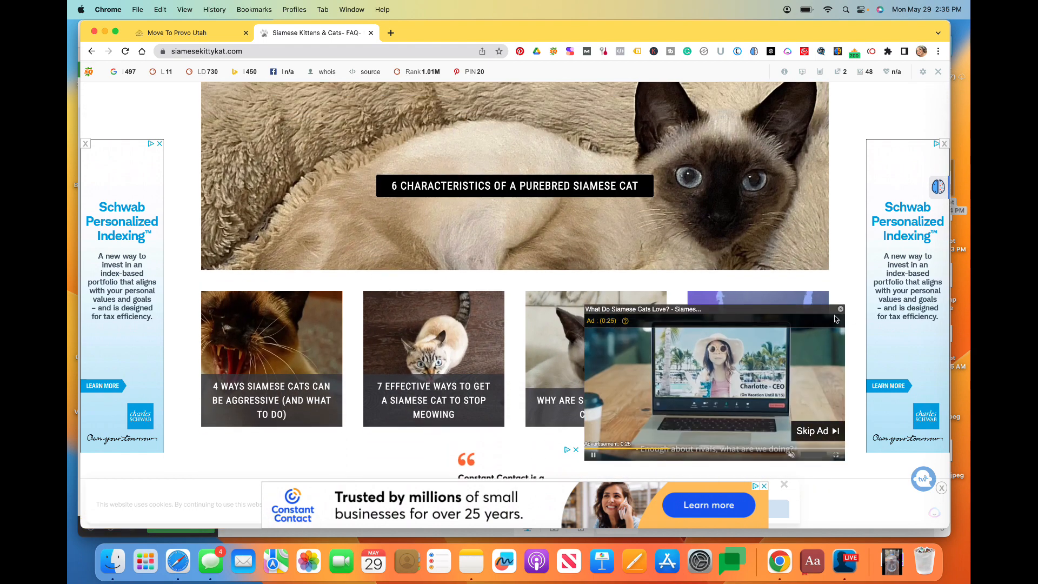
click(841, 309)
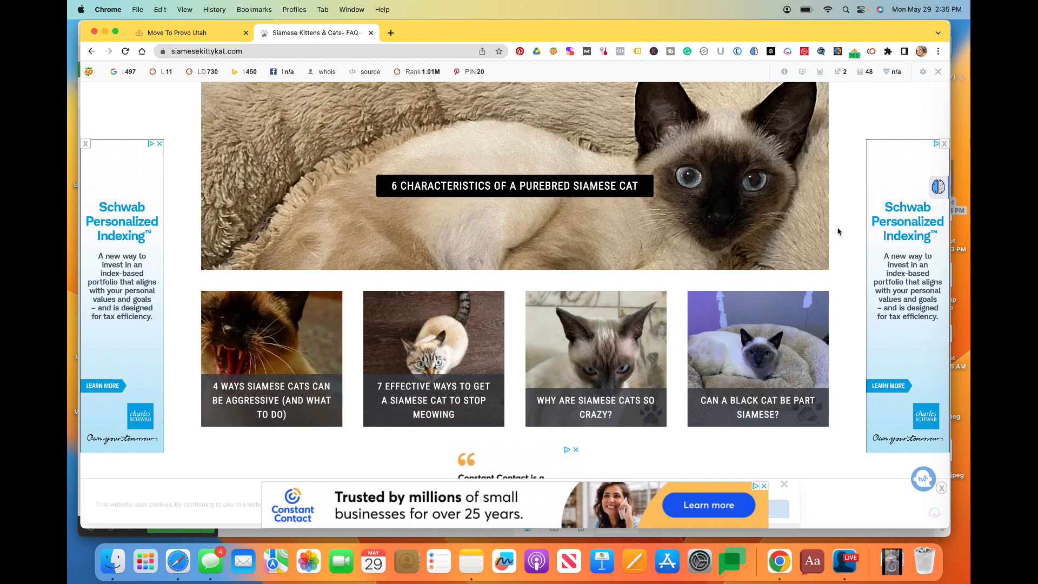
scroll(839, 227, up, 3)
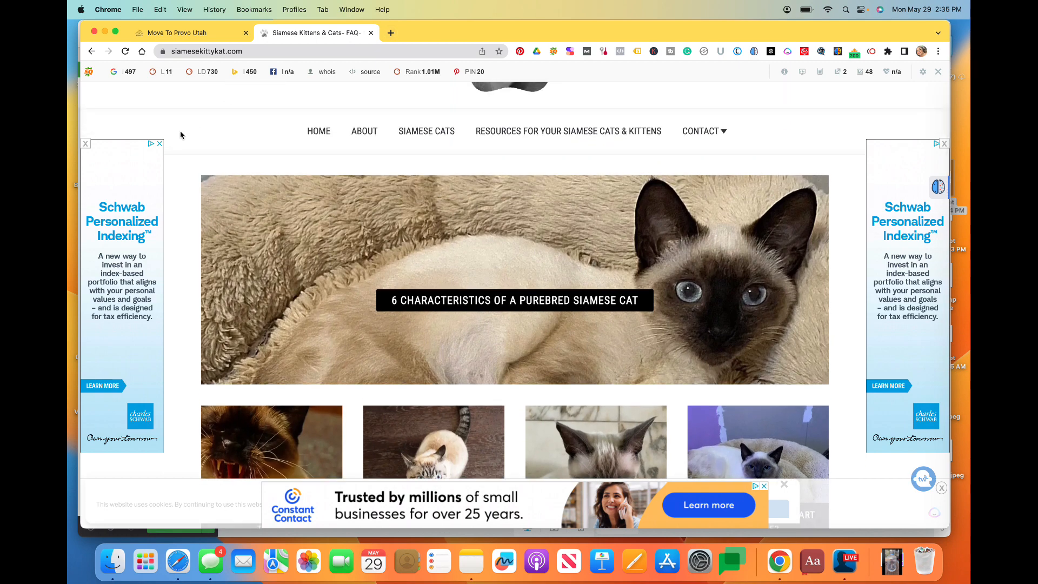
click(160, 143)
scroll(428, 202, up, 3)
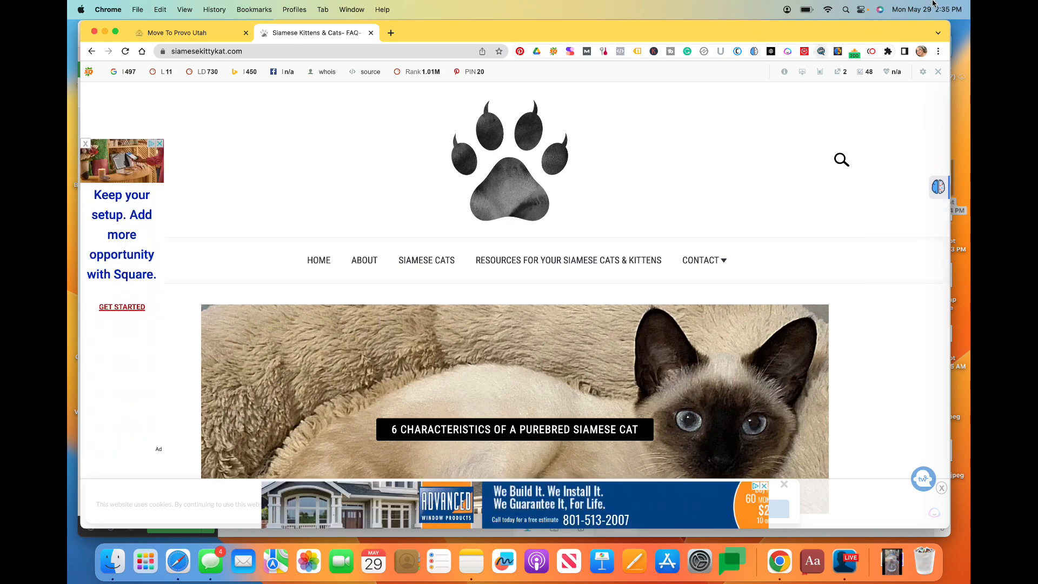
Examine the home page's featured posts, ad placements, Siamese cat articles and the About Us and legal information sections
scroll(743, 277, down, 5)
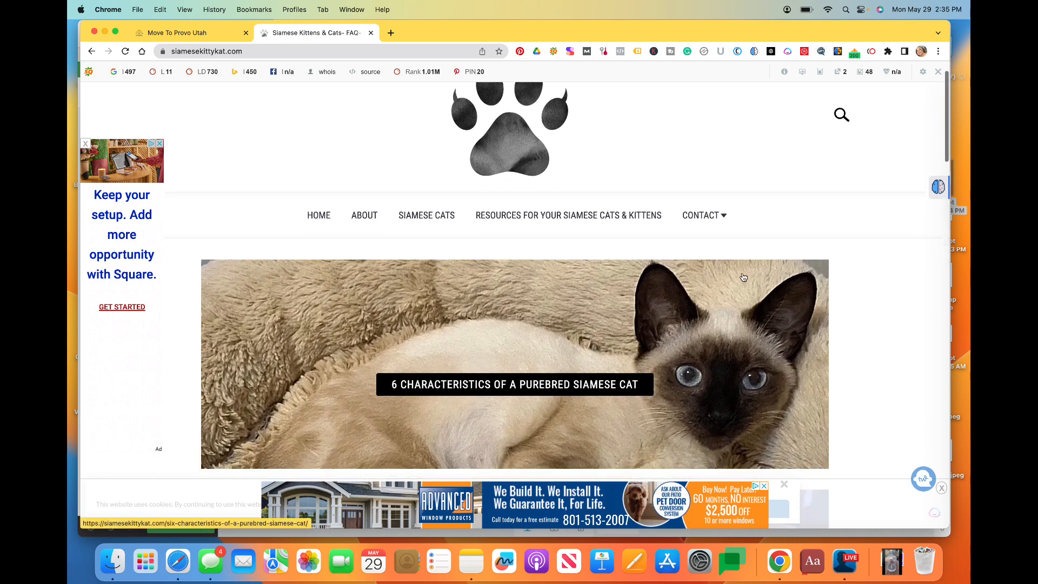
scroll(743, 277, down, 10)
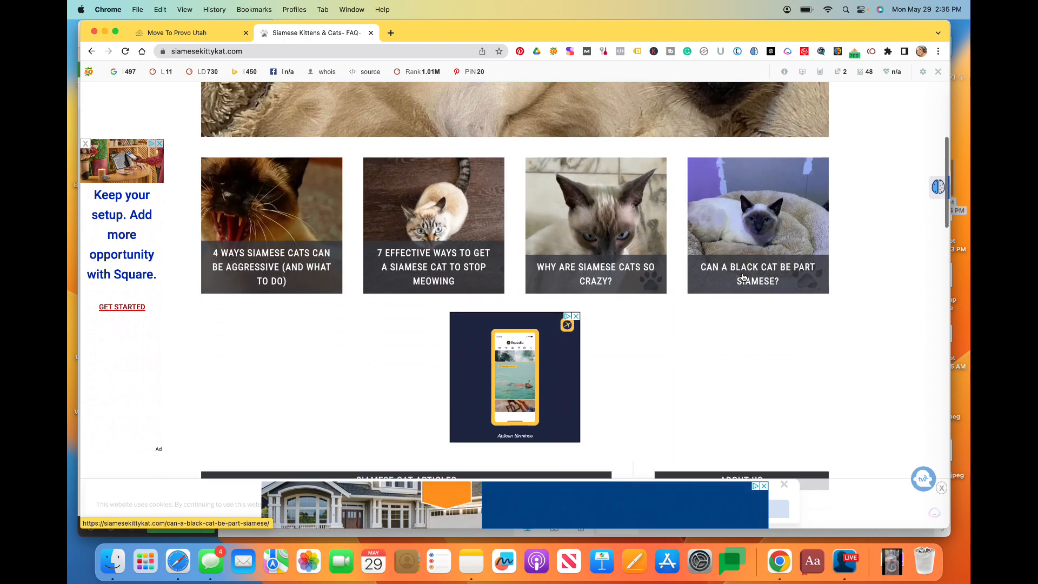
scroll(743, 277, up, 4)
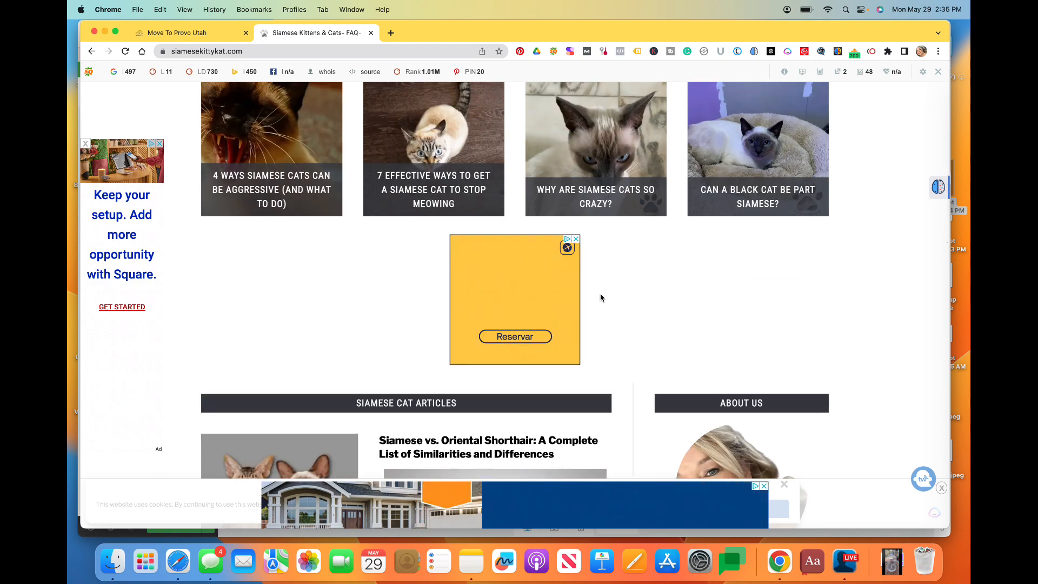
scroll(600, 295, down, 7)
scroll(600, 297, down, 2)
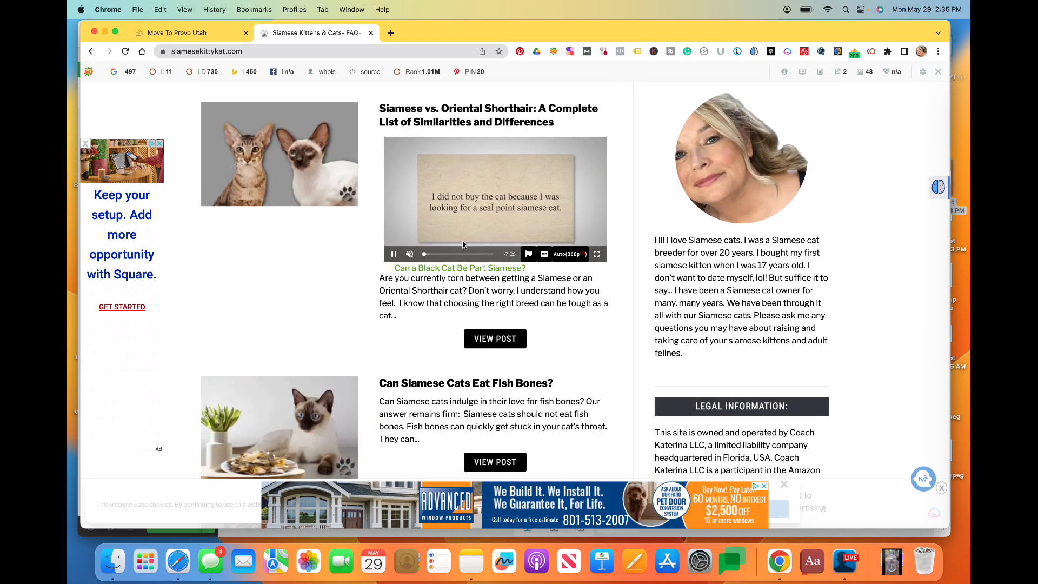
scroll(591, 330, down, 10)
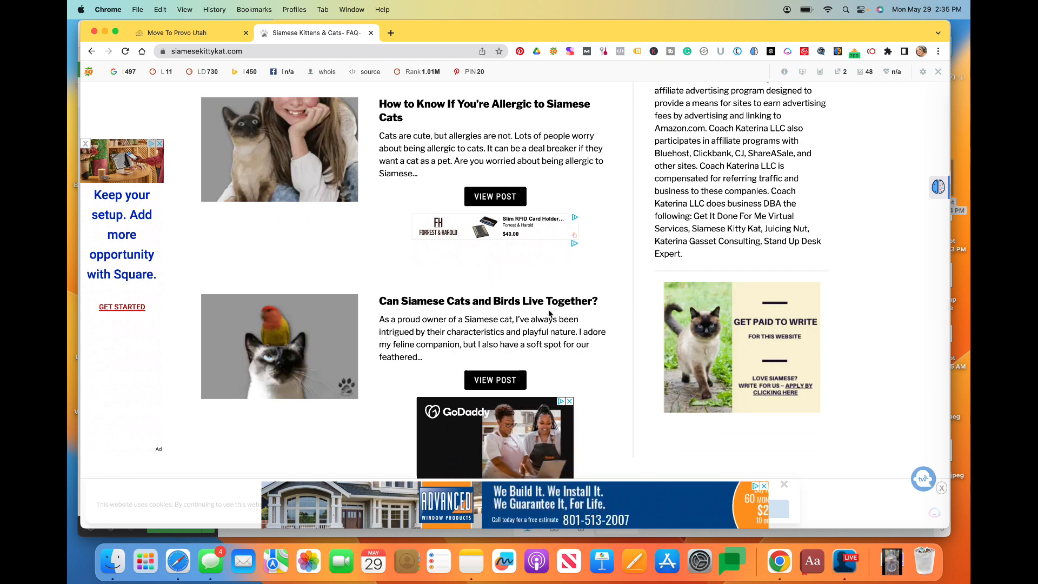
Capture a screenshot of the Forrest & Harold ad placed between the last two article listings on the Siamese cat home page
scroll(475, 405, down, 3)
scroll(582, 295, down, 8)
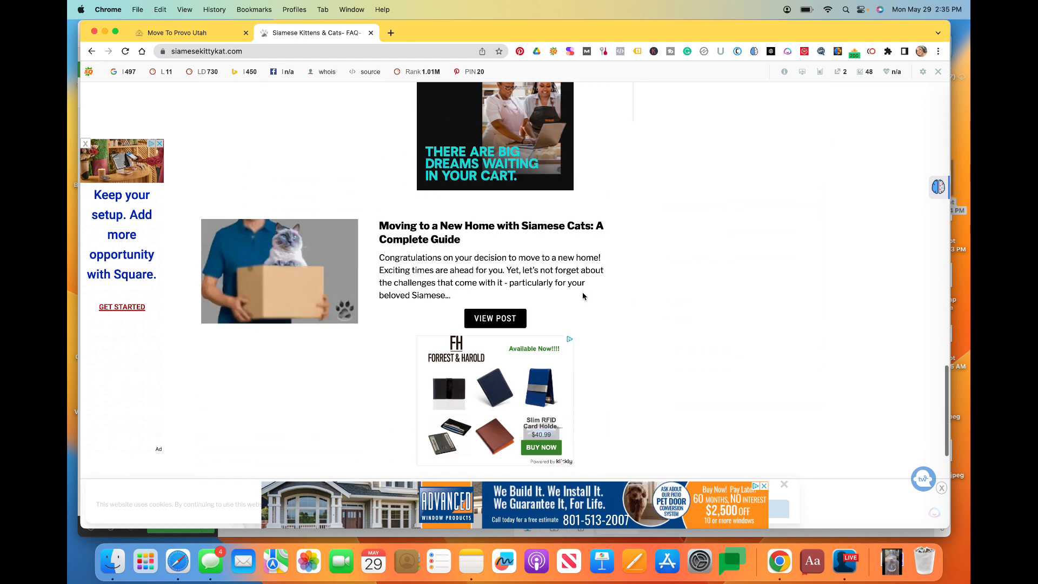
scroll(583, 297, down, 3)
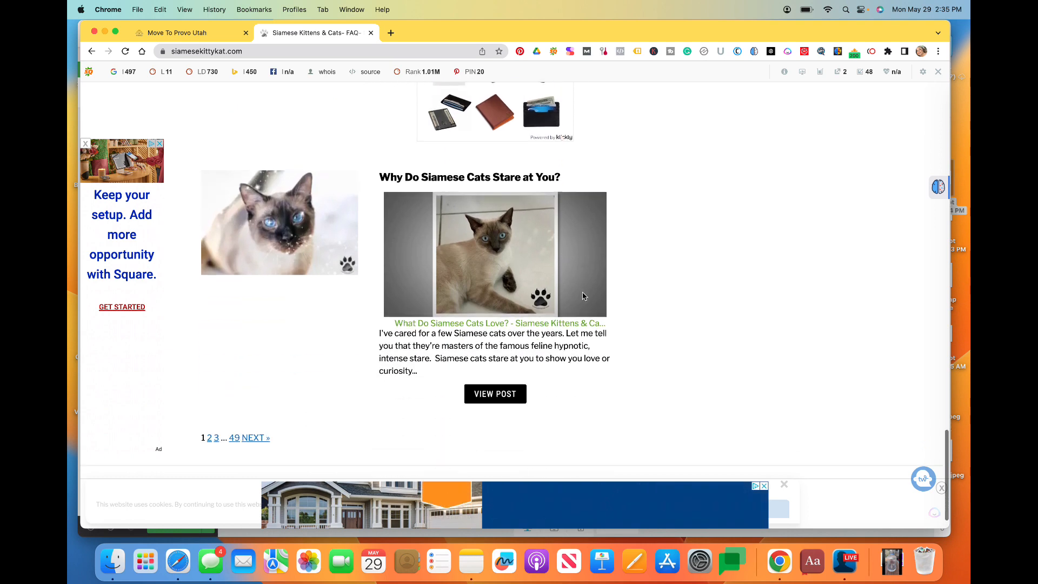
scroll(582, 297, up, 2)
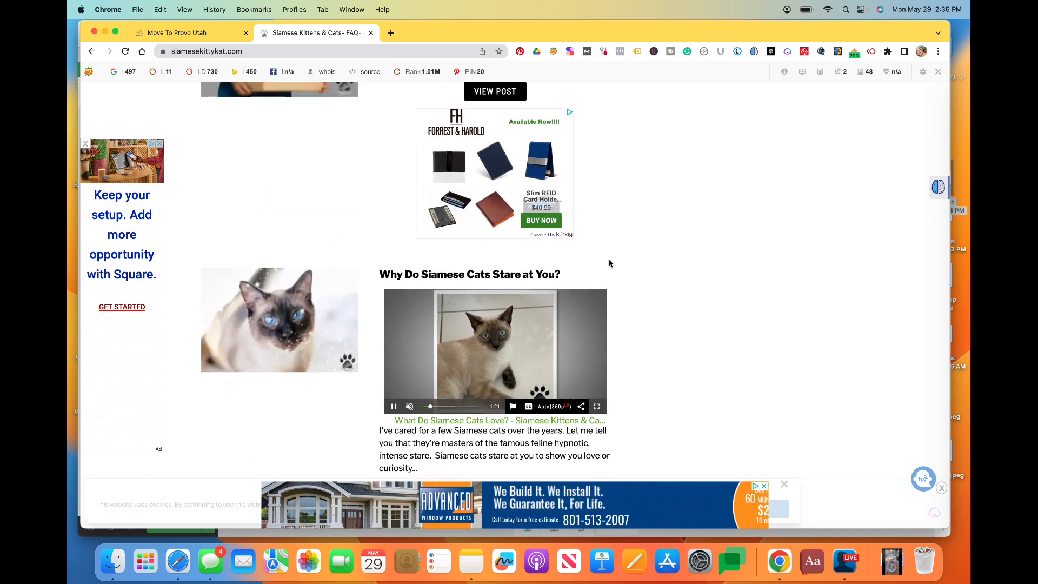
scroll(609, 262, up, 1)
scroll(609, 263, up, 1)
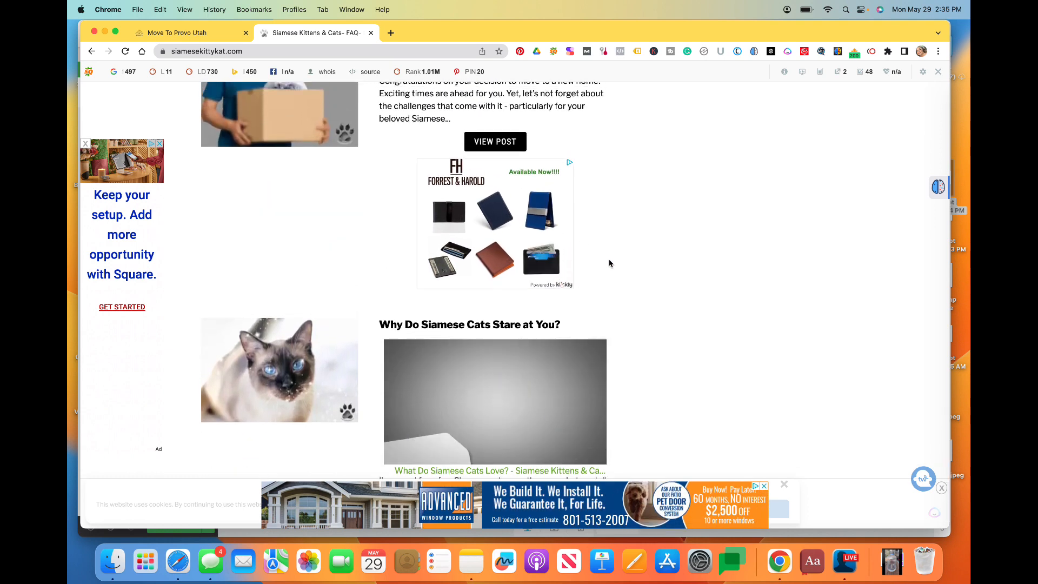
key(super+shift+4)
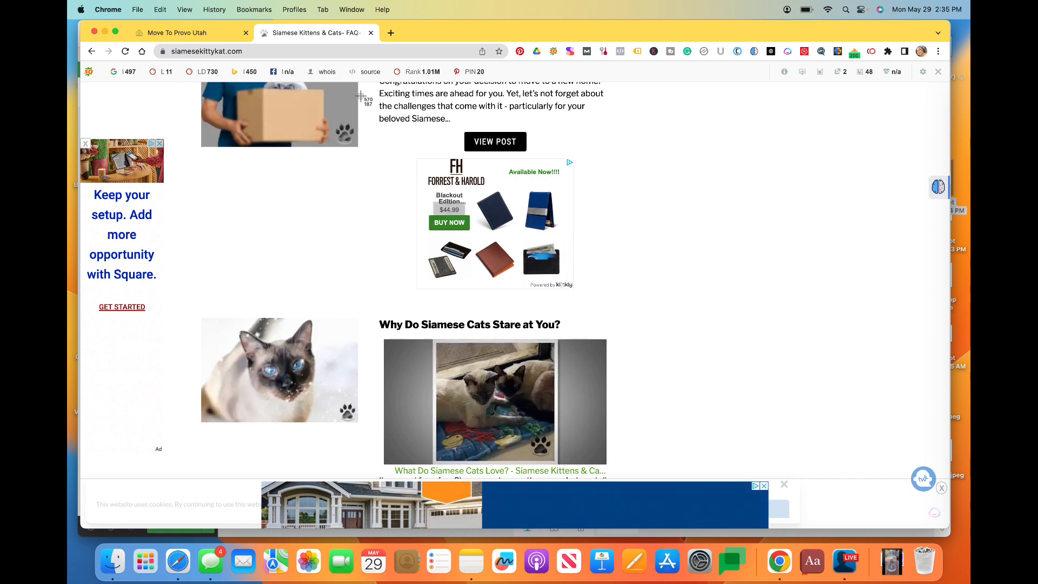
drag(361, 96, 721, 412)
Close the Benjamin Moore banner ad overlaying the home page's footer
scroll(591, 287, down, 5)
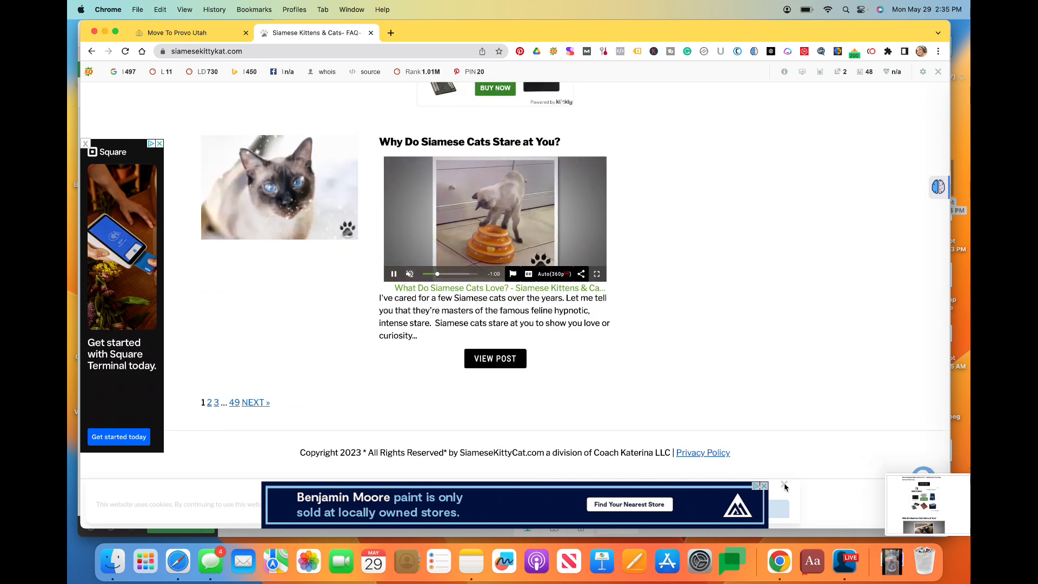
click(767, 486)
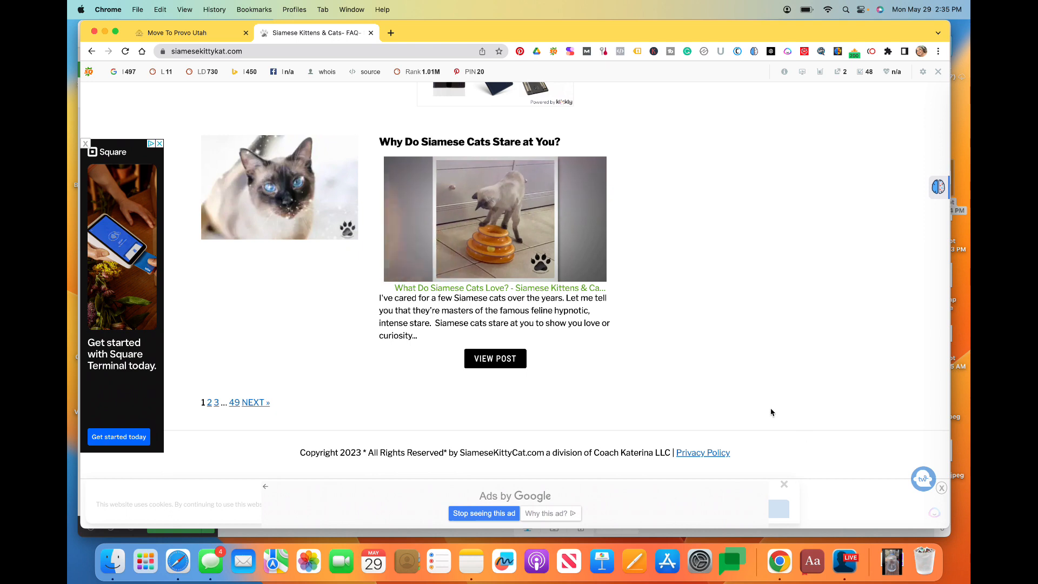
scroll(792, 398, up, 4)
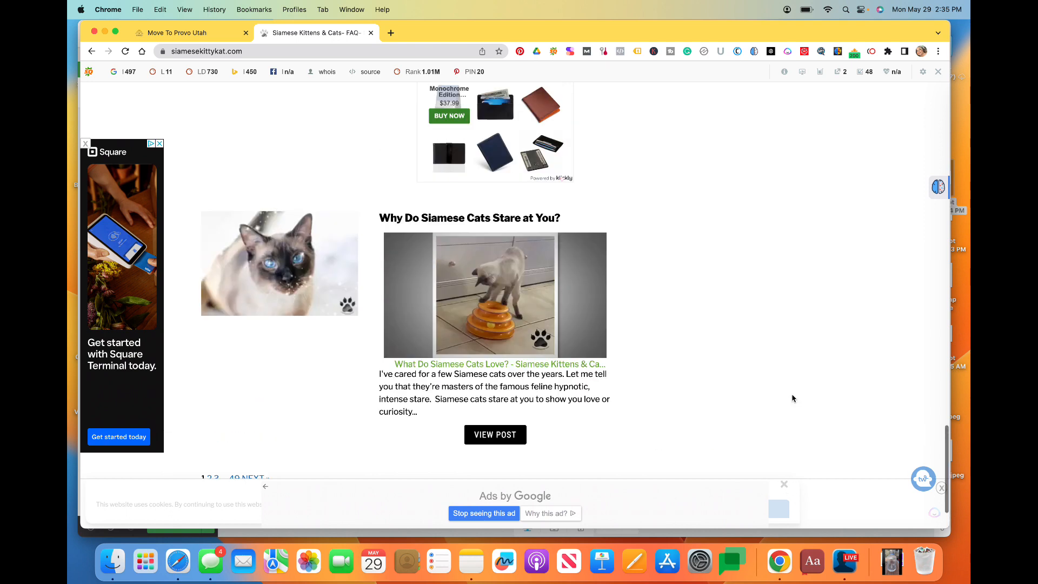
scroll(793, 398, down, 4)
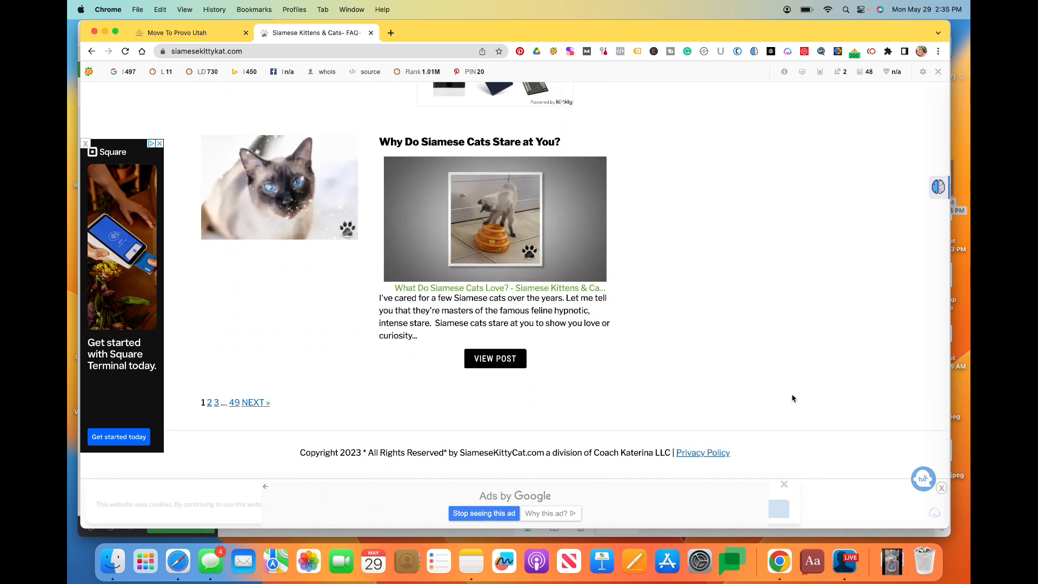
Examine the home page from the last article back up to the paw logo, site navigation and featured purebred Siamese article
scroll(792, 398, up, 1)
scroll(442, 443, up, 15)
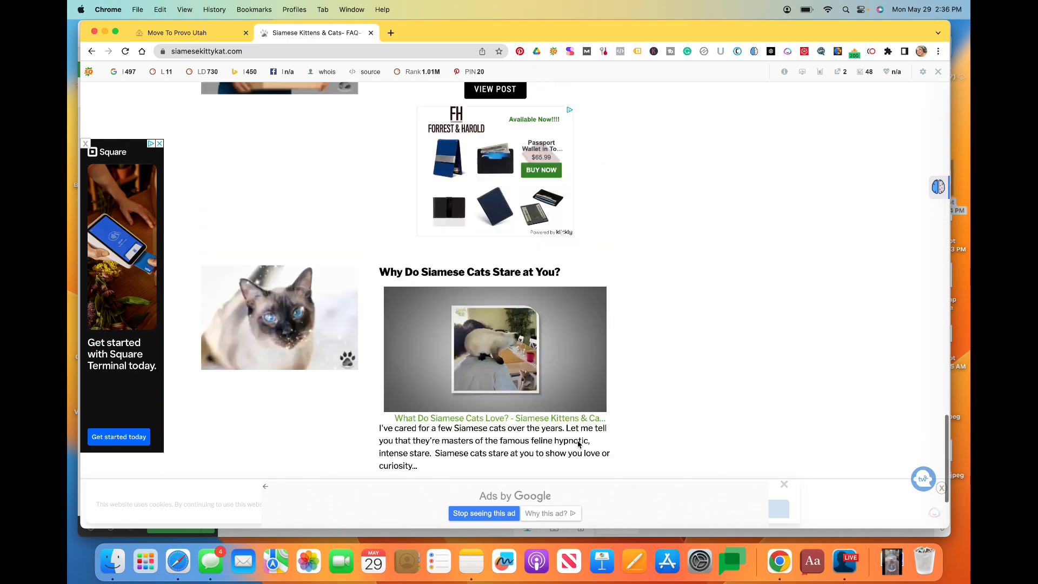
scroll(578, 445, down, 6)
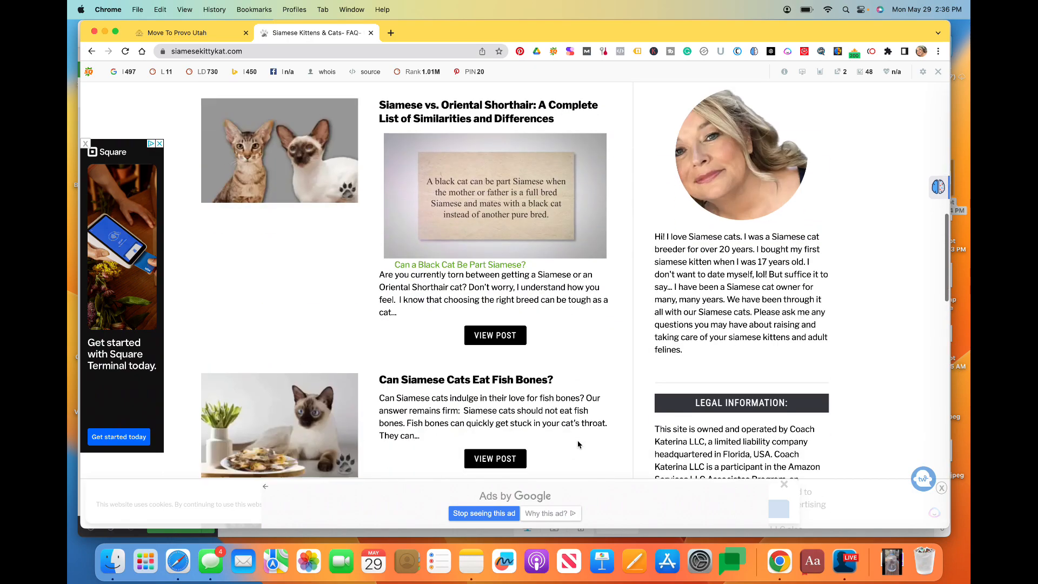
scroll(578, 444, up, 8)
scroll(578, 445, up, 12)
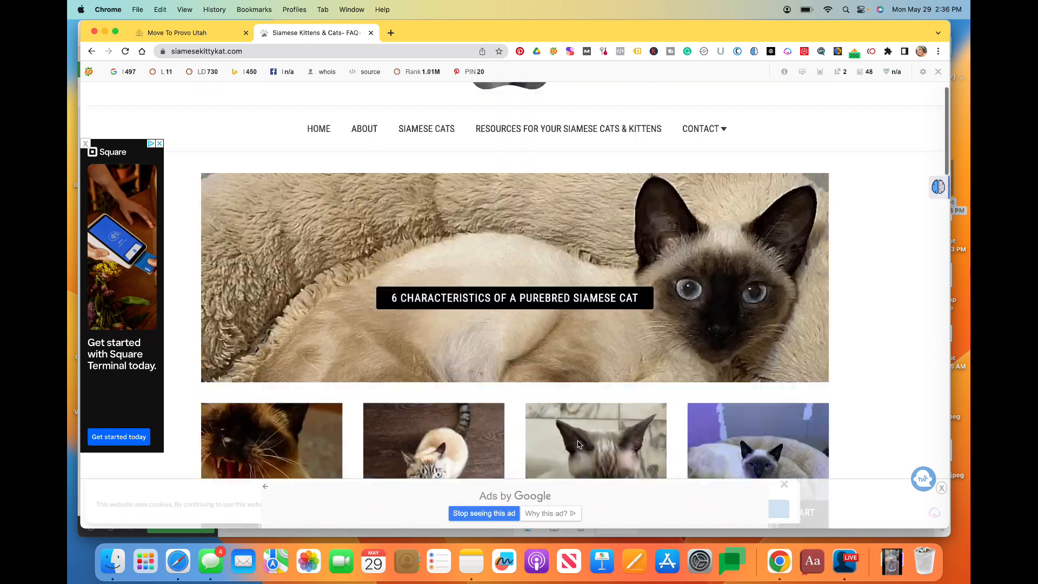
scroll(578, 444, down, 5)
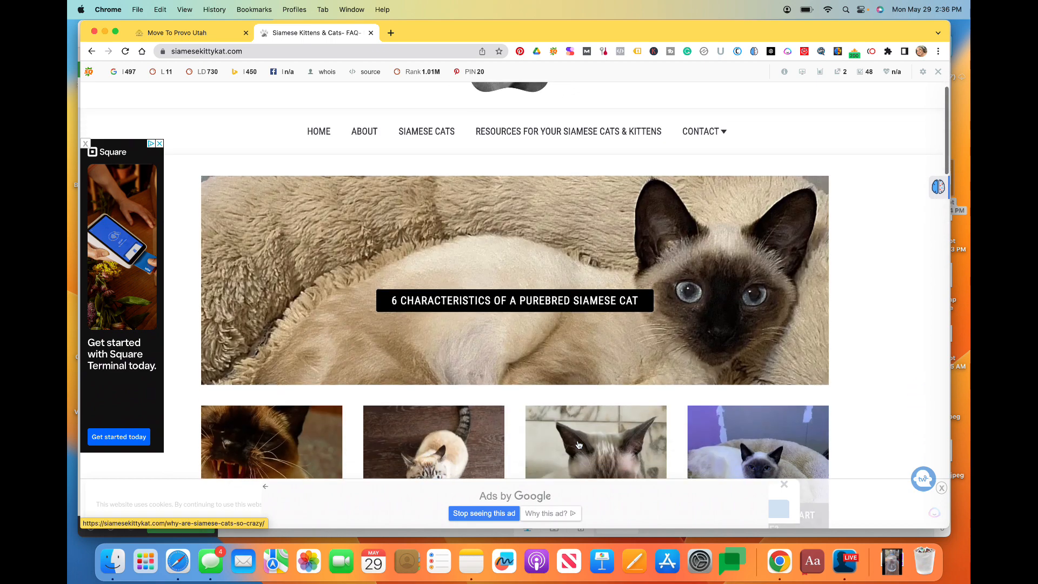
scroll(578, 444, up, 4)
scroll(578, 444, up, 1)
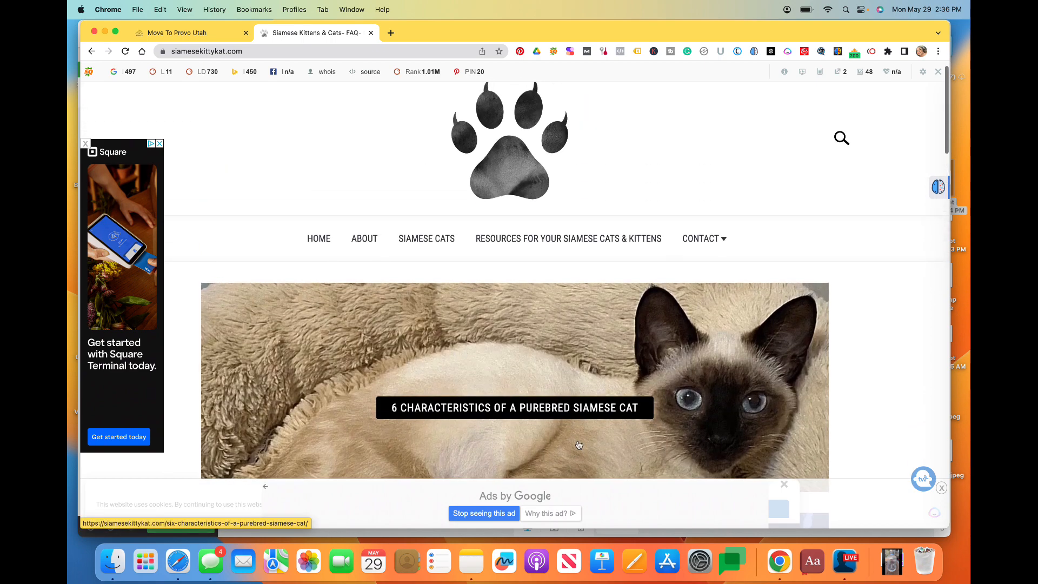
scroll(578, 444, down, 3)
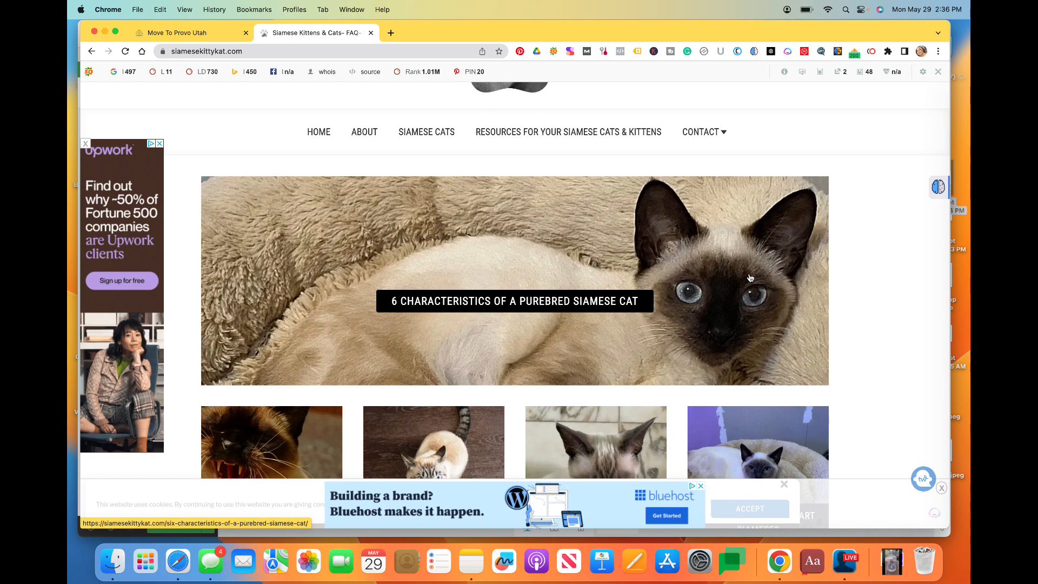
scroll(643, 289, down, 1)
scroll(640, 291, up, 4)
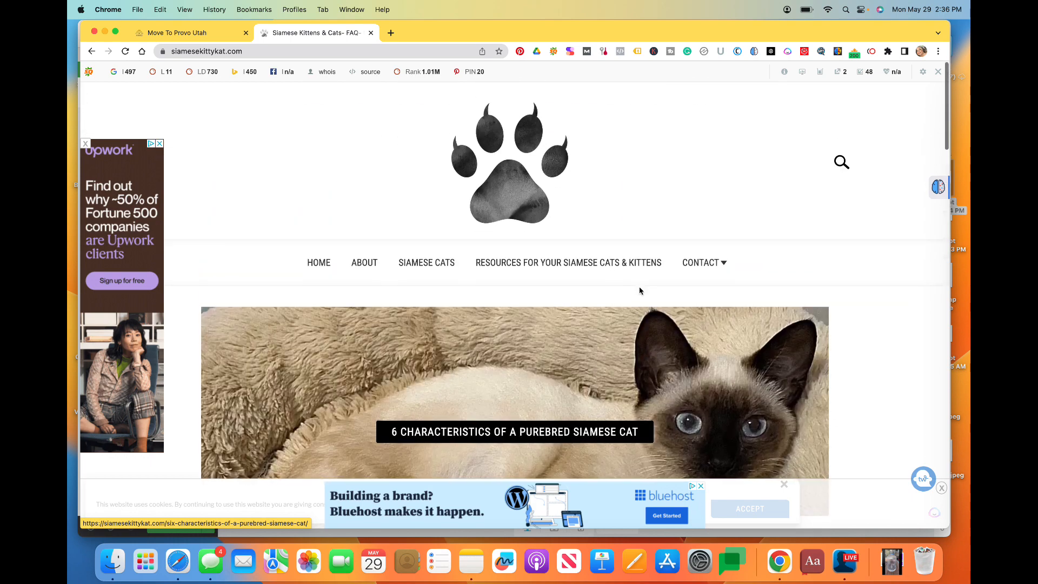
scroll(640, 291, down, 1)
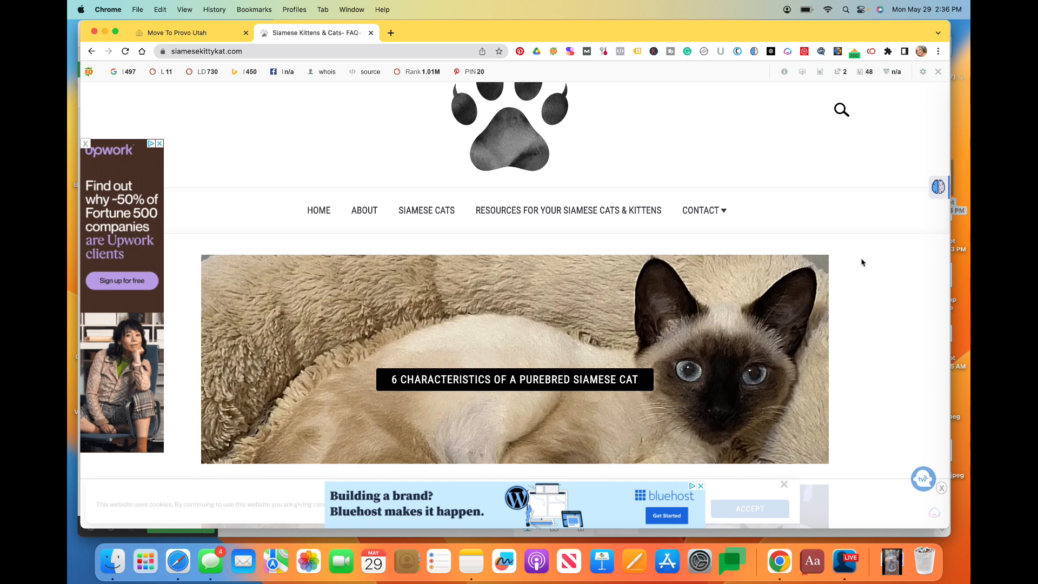
scroll(771, 297, down, 1)
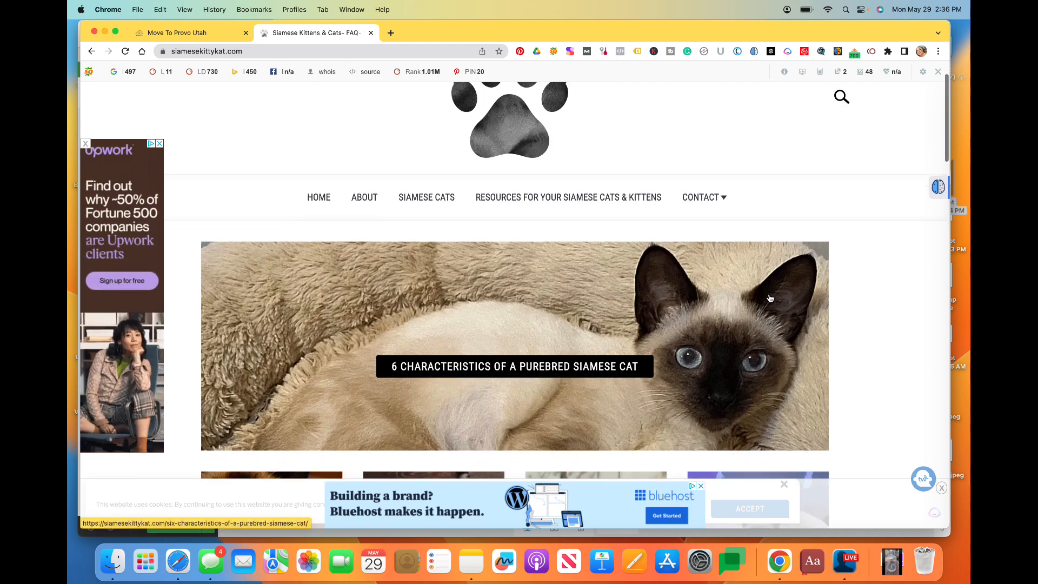
scroll(771, 298, down, 5)
scroll(770, 298, up, 3)
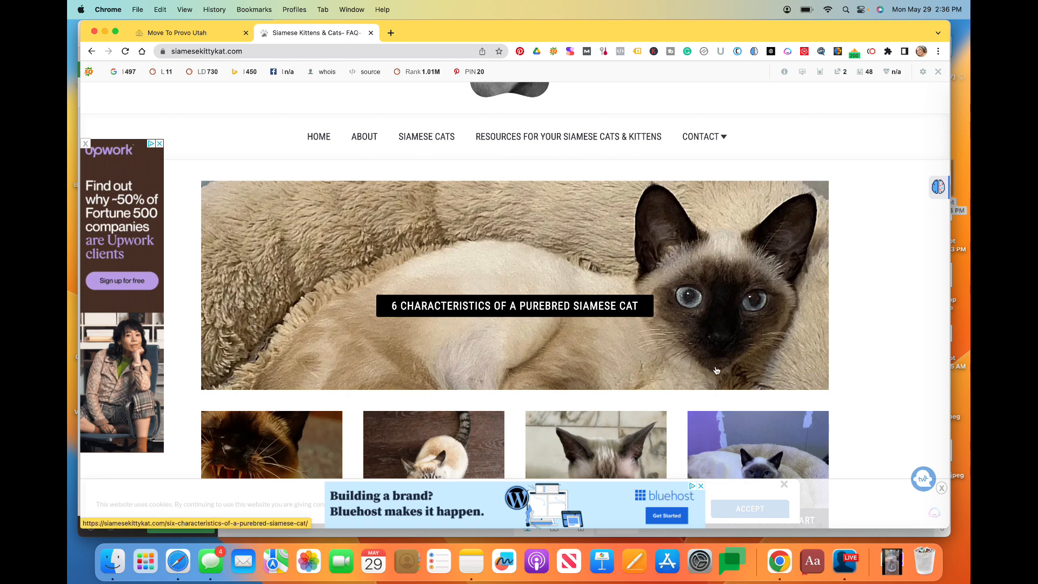
Review the four smaller featured posts, article list, legal information and ads, returning to the header navigation
scroll(717, 371, down, 5)
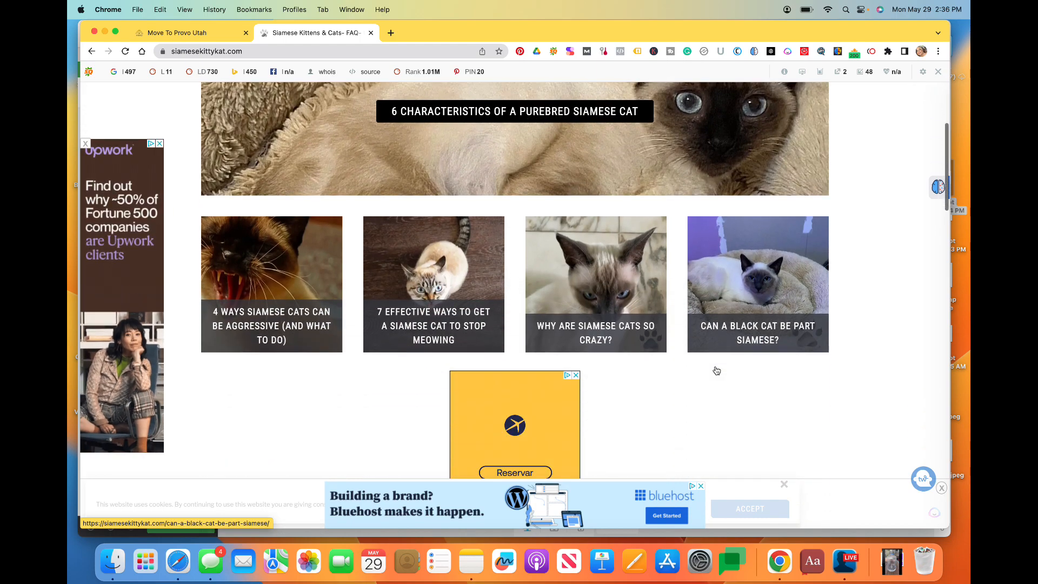
scroll(717, 370, down, 14)
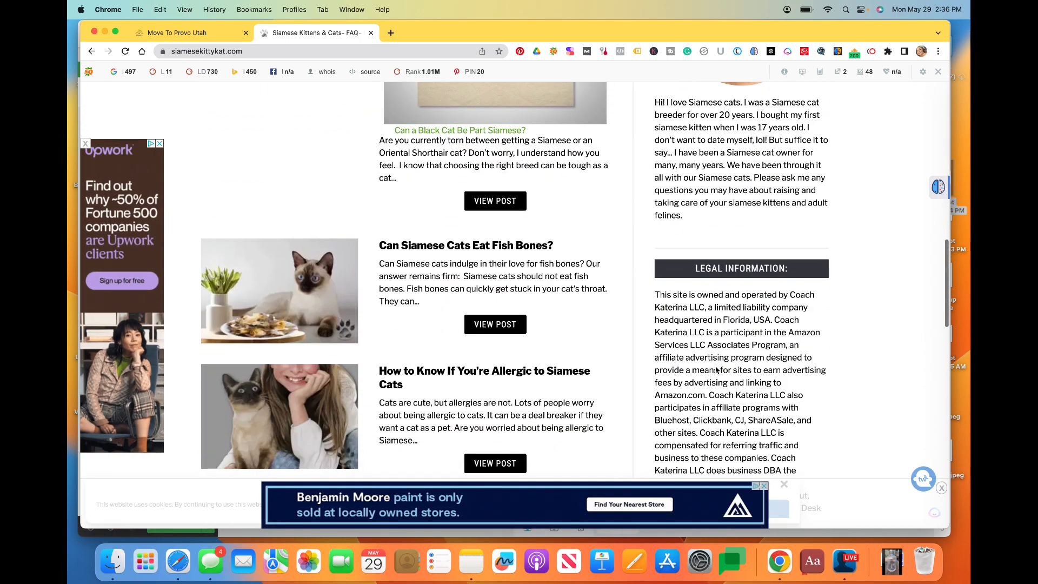
scroll(716, 371, down, 10)
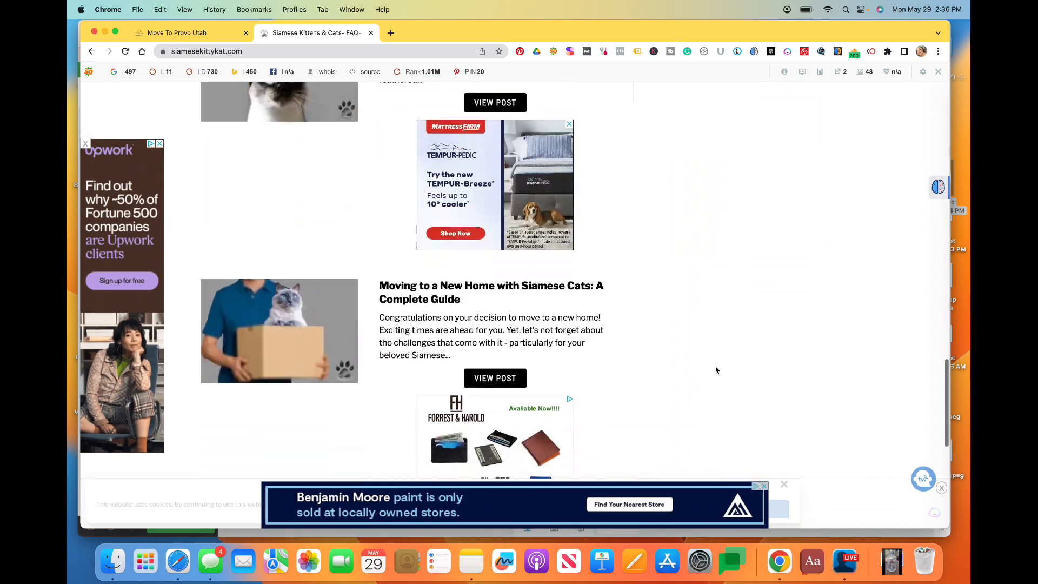
scroll(717, 370, up, 20)
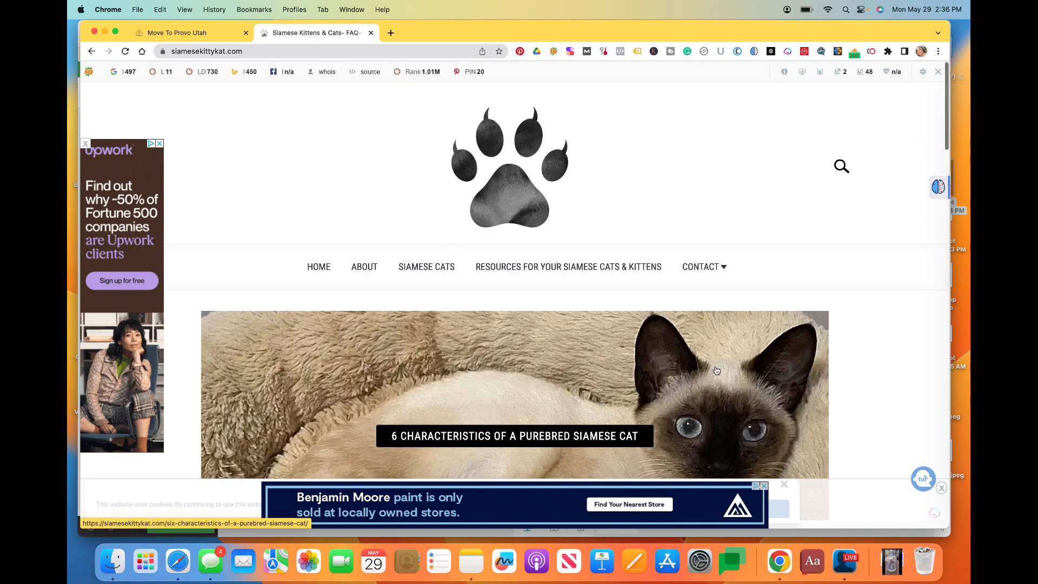
scroll(716, 370, down, 2)
scroll(716, 371, down, 1)
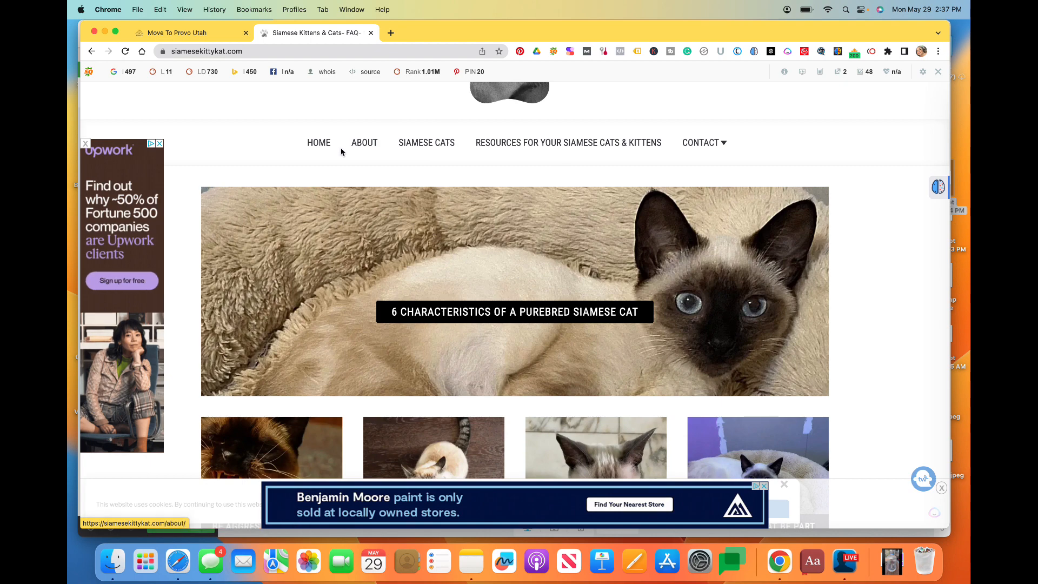
scroll(385, 245, up, 3)
scroll(384, 246, down, 3)
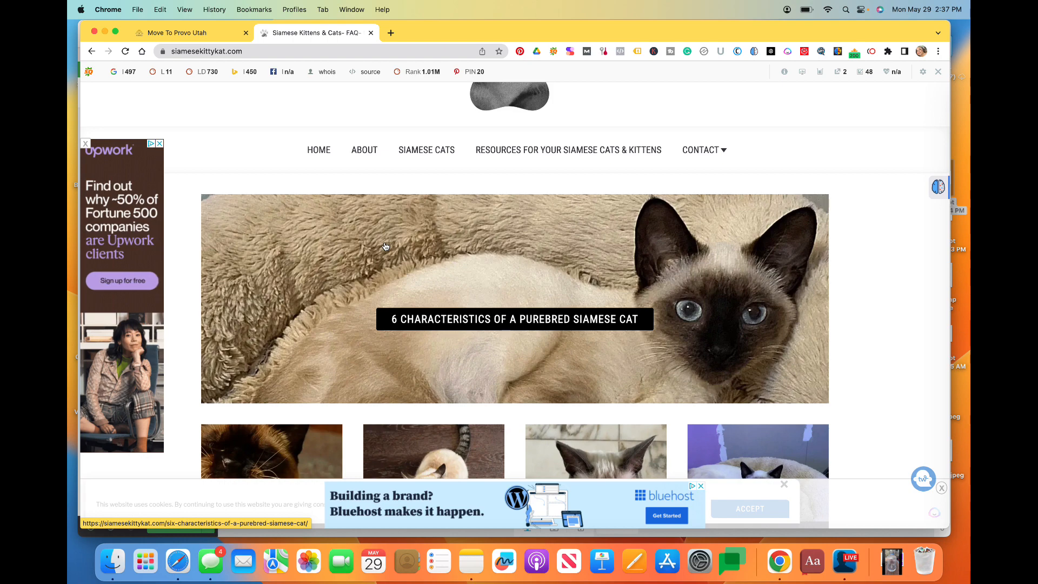
scroll(386, 247, up, 3)
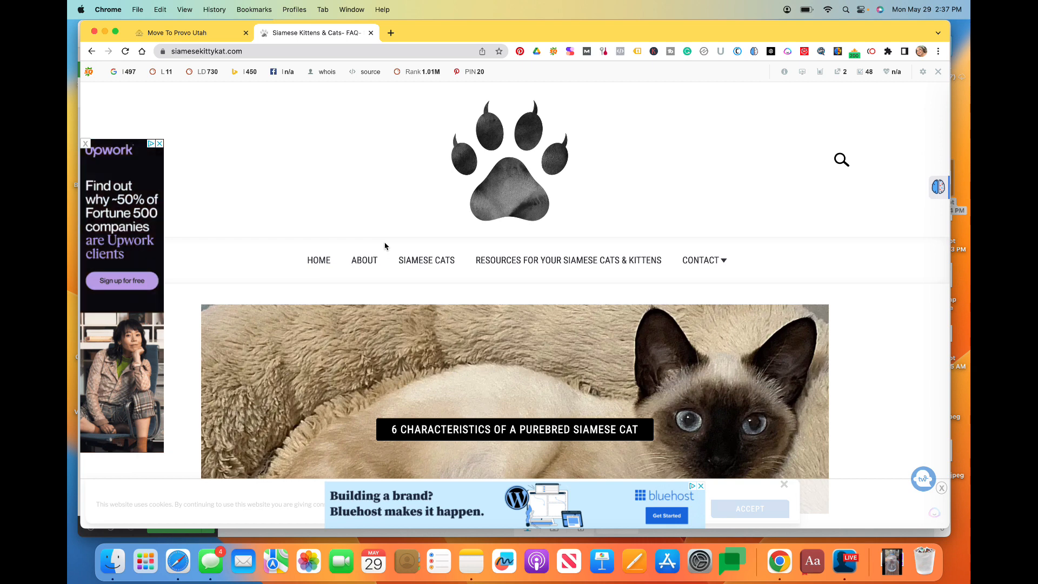
Switch to the Move To Provo Utah site and examine its hero, Living in Provo Utah, Buy Local, Advertise and Events sections
click(206, 35)
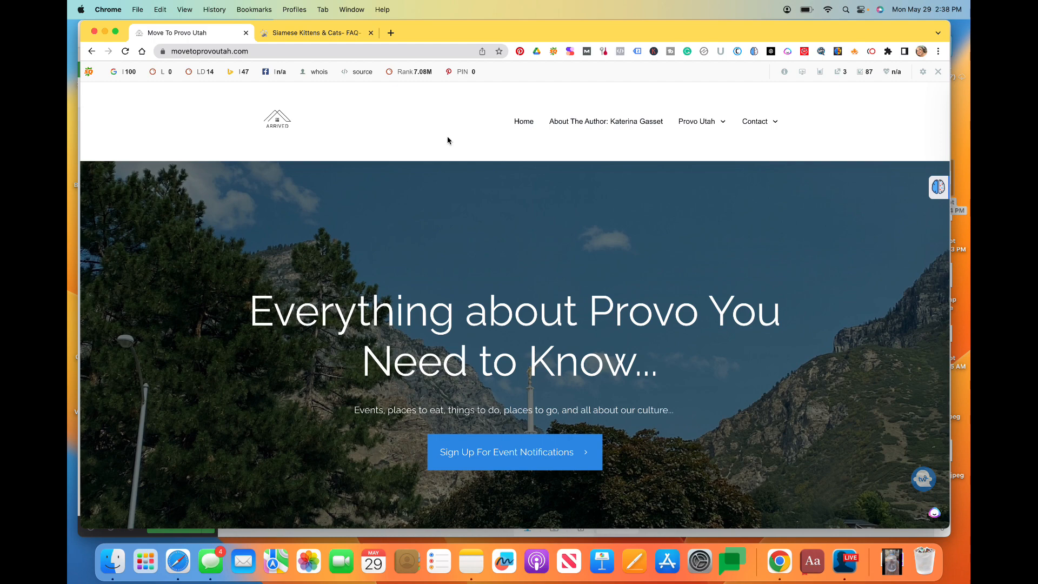
scroll(447, 140, down, 10)
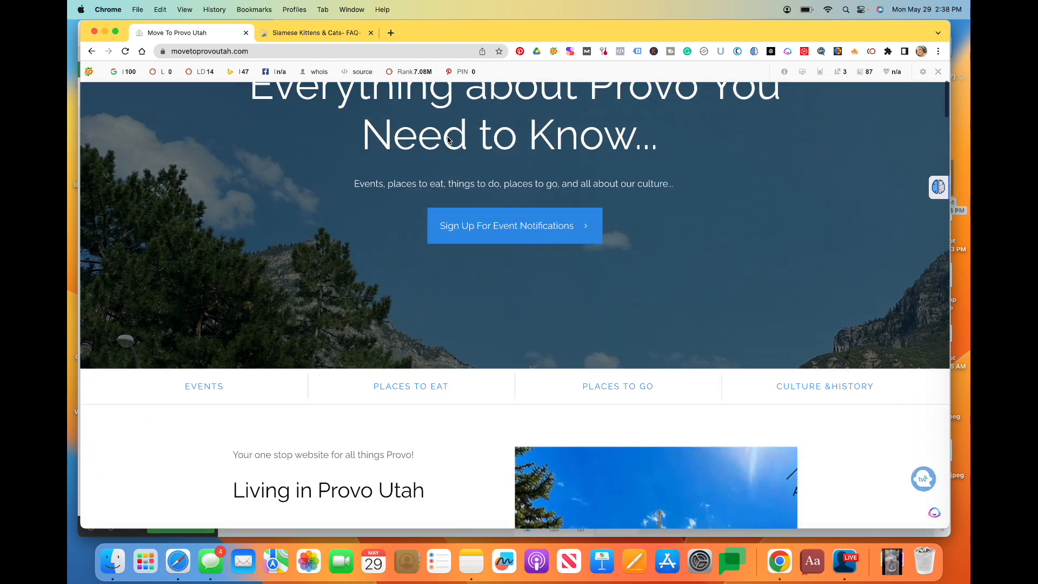
scroll(448, 141, down, 8)
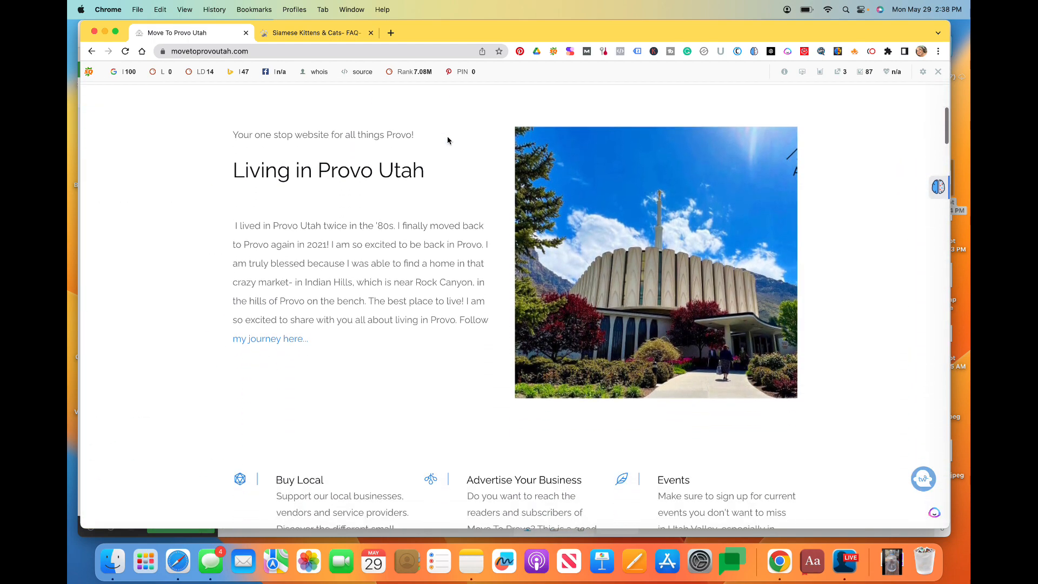
scroll(448, 141, down, 3)
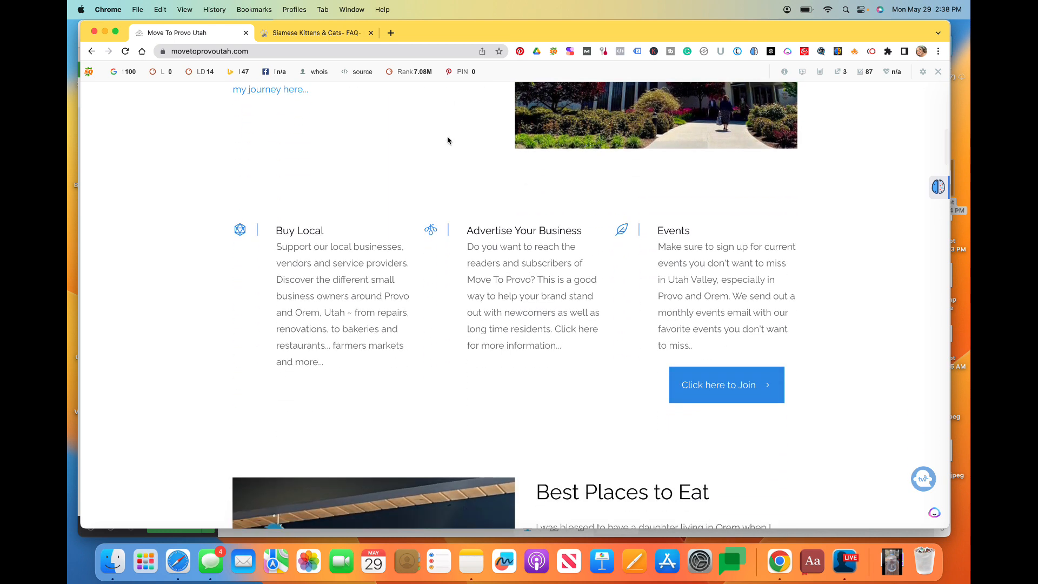
scroll(447, 141, down, 1)
scroll(447, 141, down, 1)
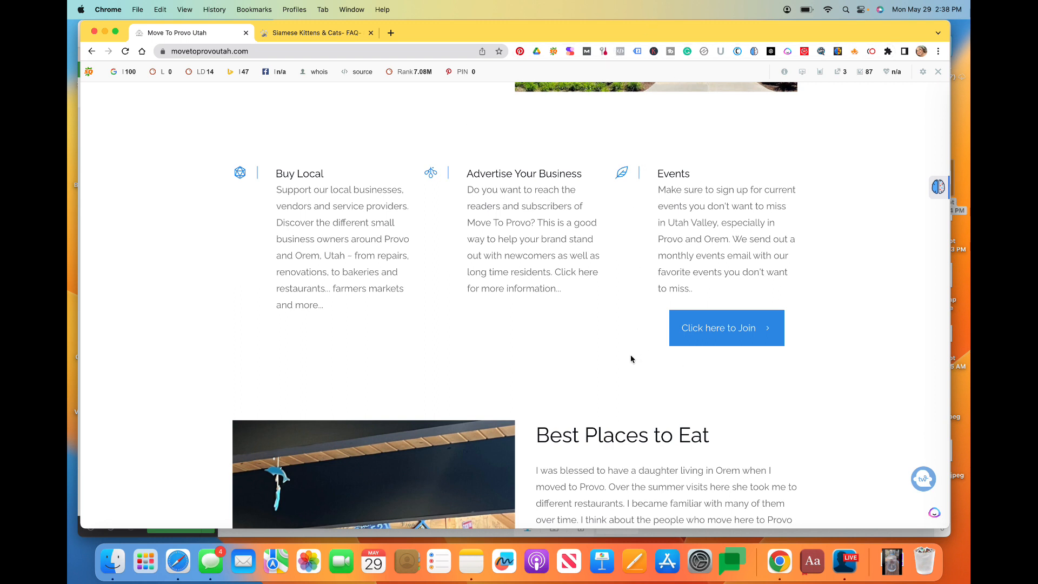
Open the event notifications sign-up form from the Events section, inspect its name and email fields, and close it
click(715, 334)
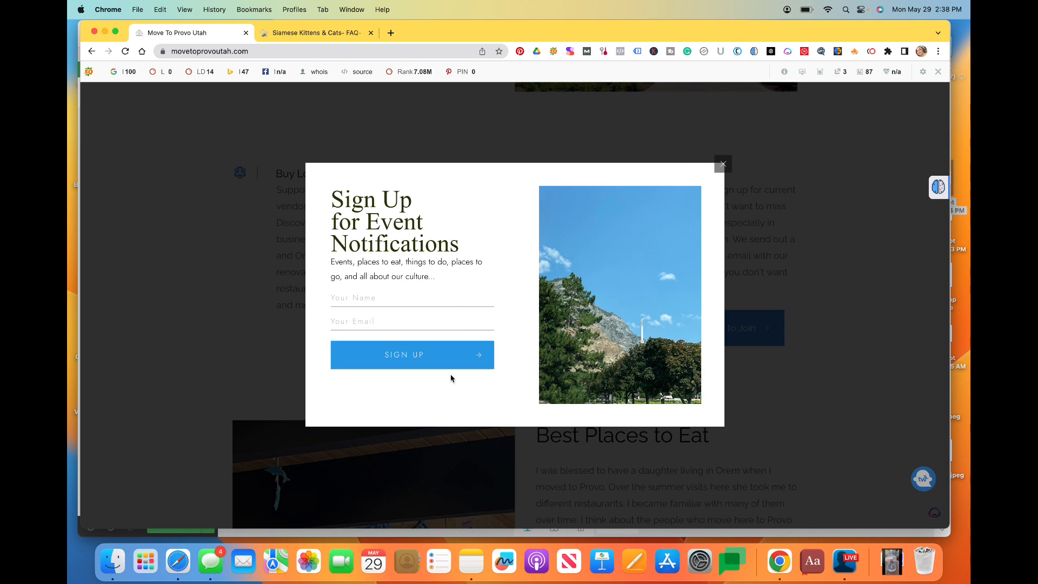
click(438, 300)
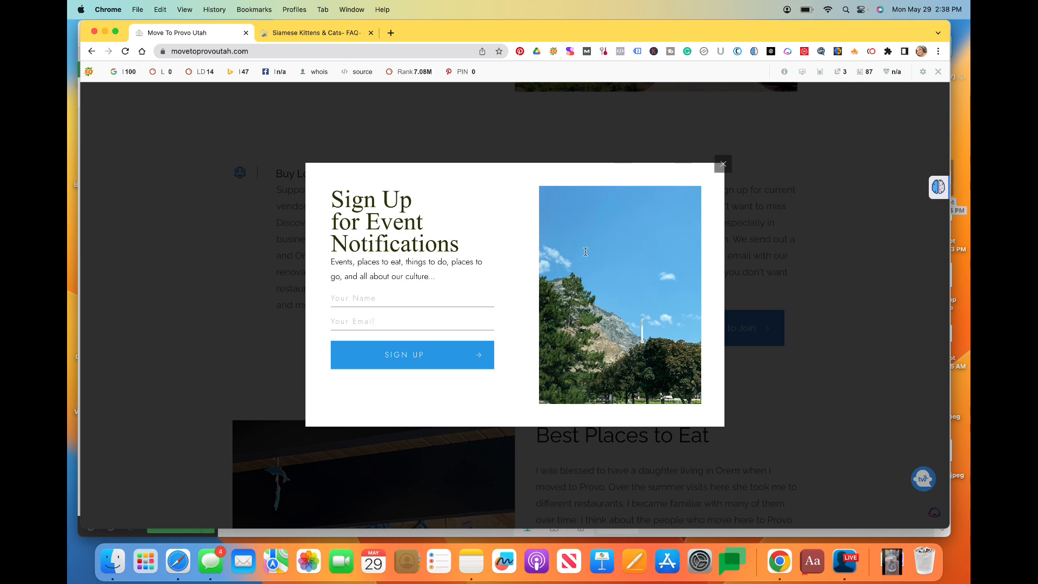
click(724, 164)
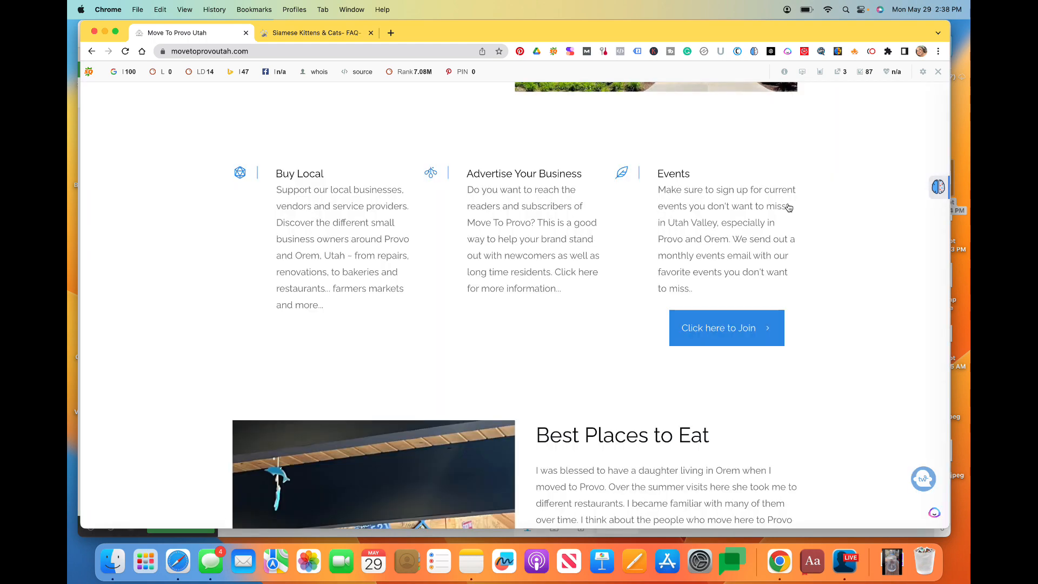
Examine the Best Places to Eat, Provo Homes & Neighborhoods and Places to Go sections, returning to the site header
scroll(844, 346, down, 5)
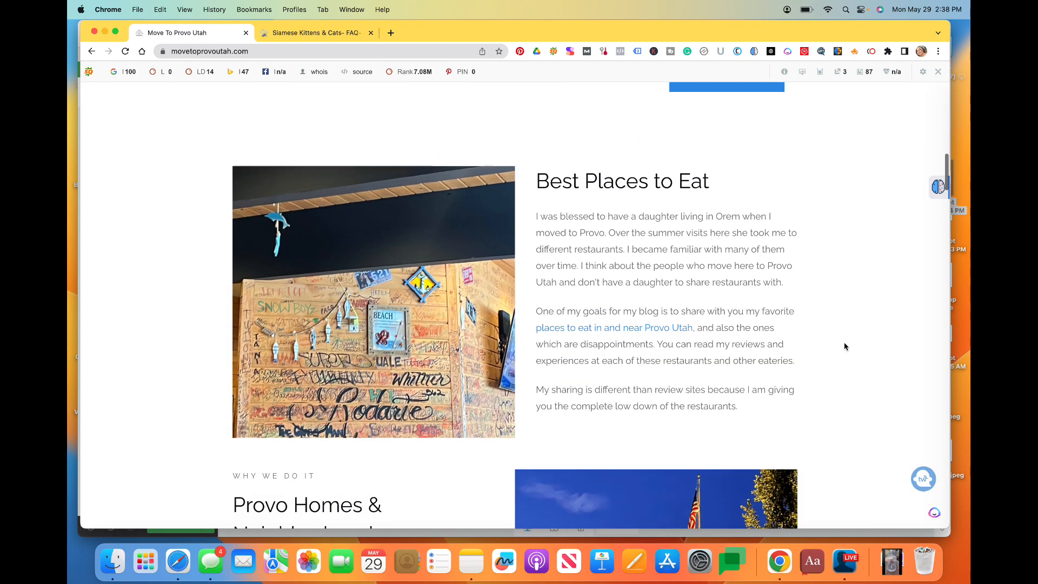
scroll(845, 346, down, 7)
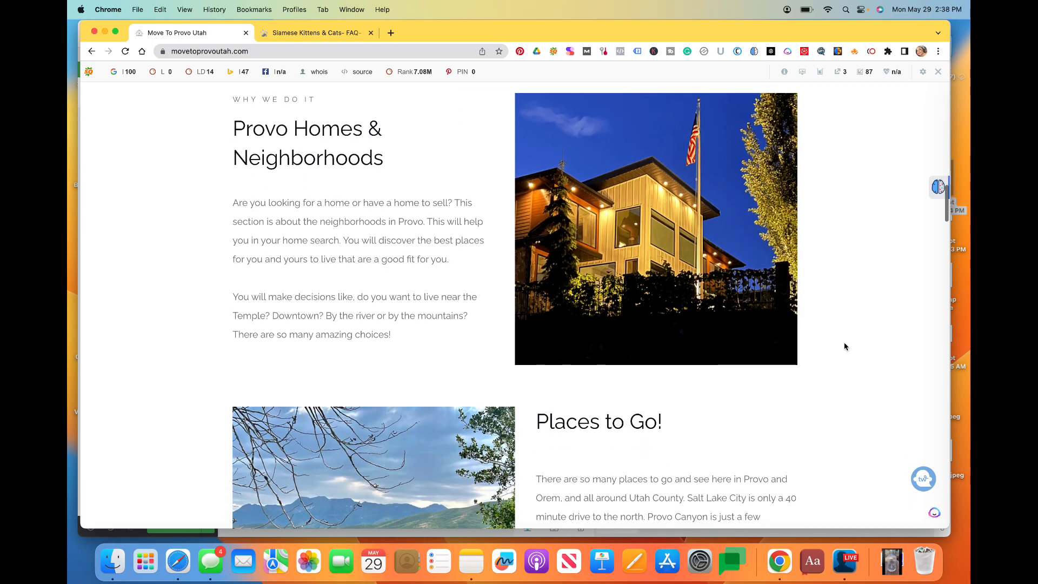
scroll(845, 346, down, 6)
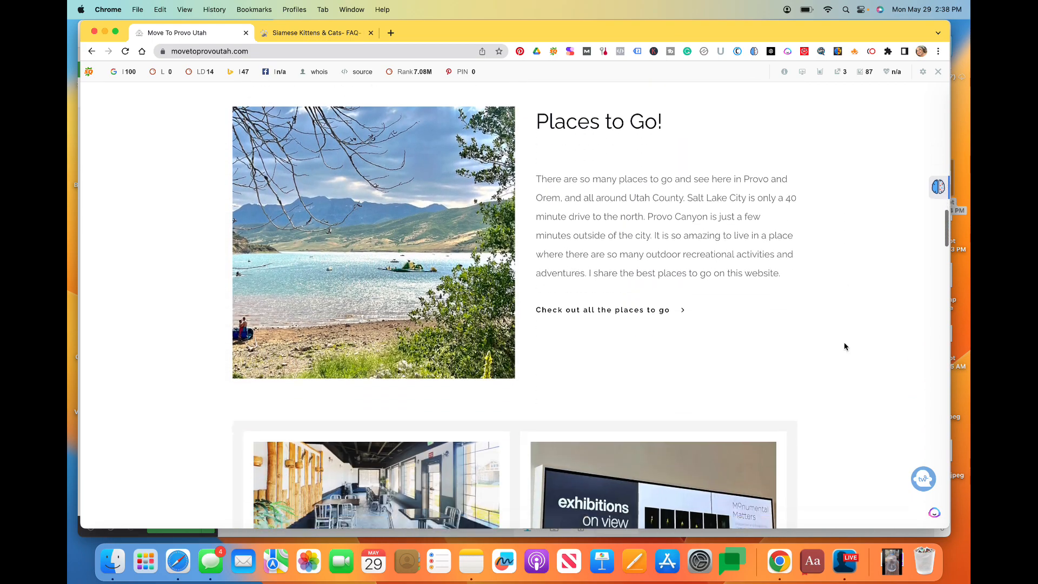
scroll(845, 346, down, 5)
scroll(846, 346, up, 5)
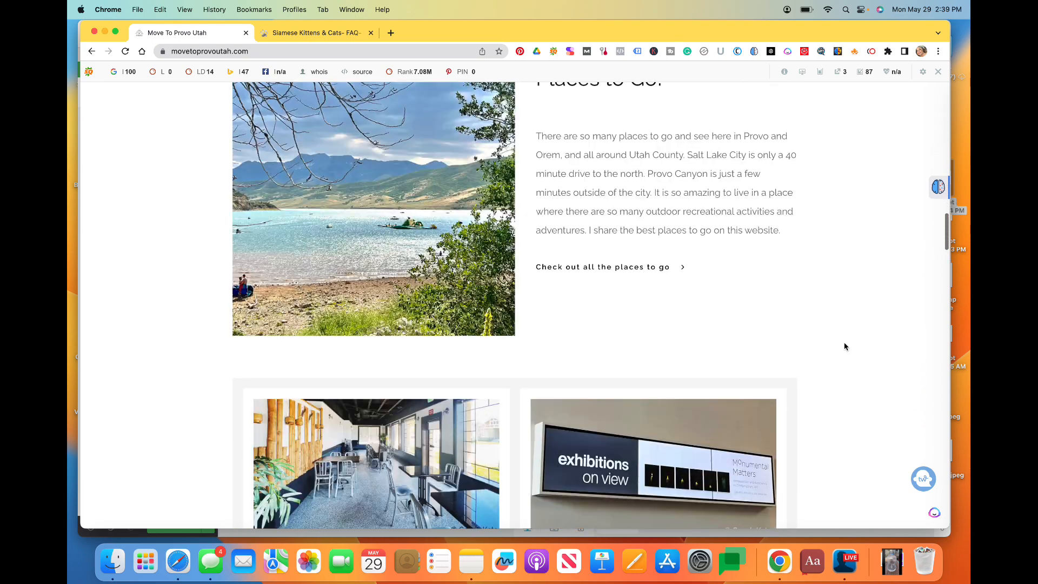
scroll(846, 346, up, 20)
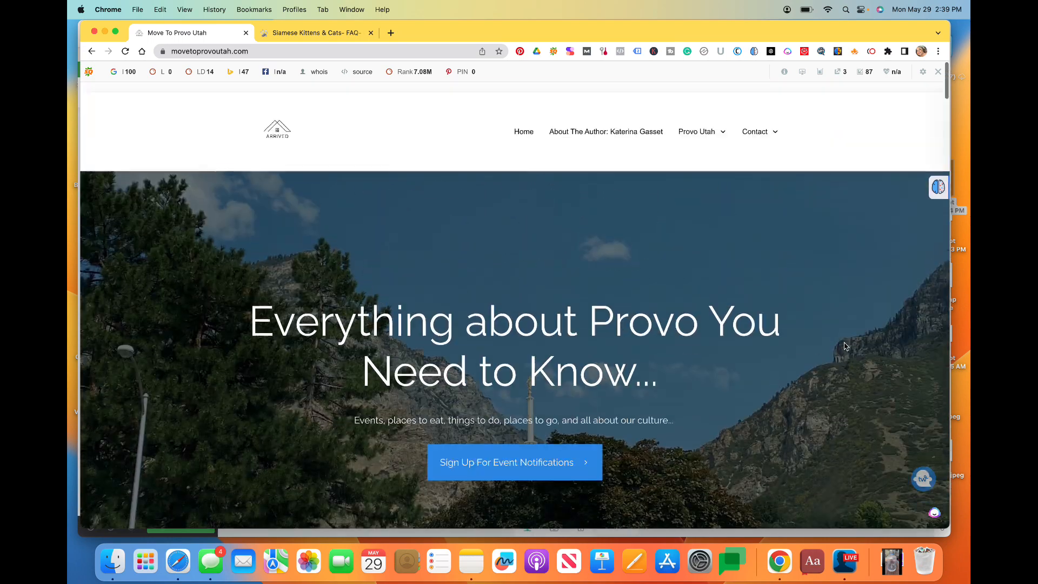
Review the home page from the hero through the featured event posts to the contact information, maps and footer
scroll(845, 346, down, 6)
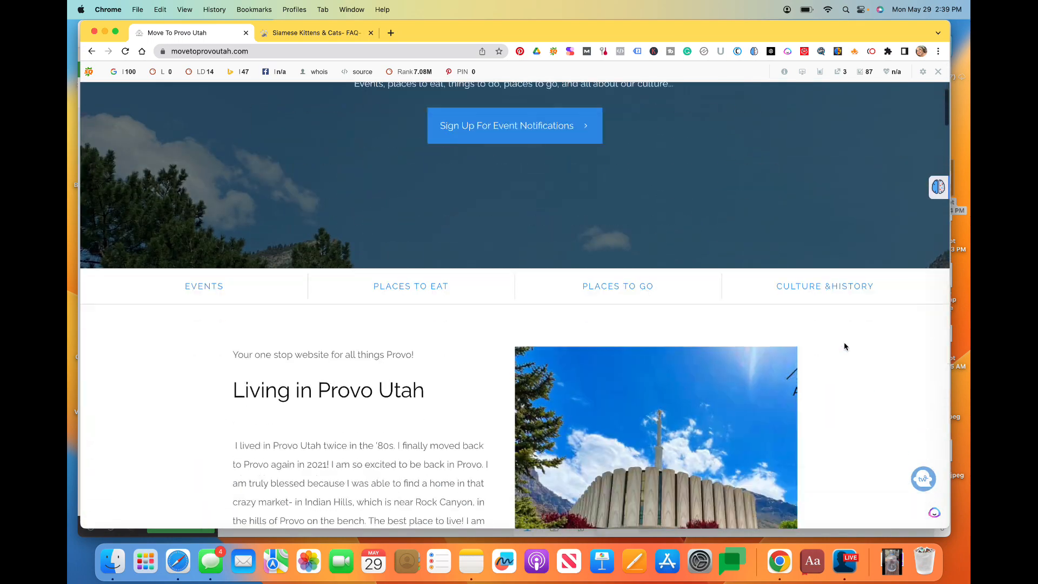
scroll(845, 346, down, 8)
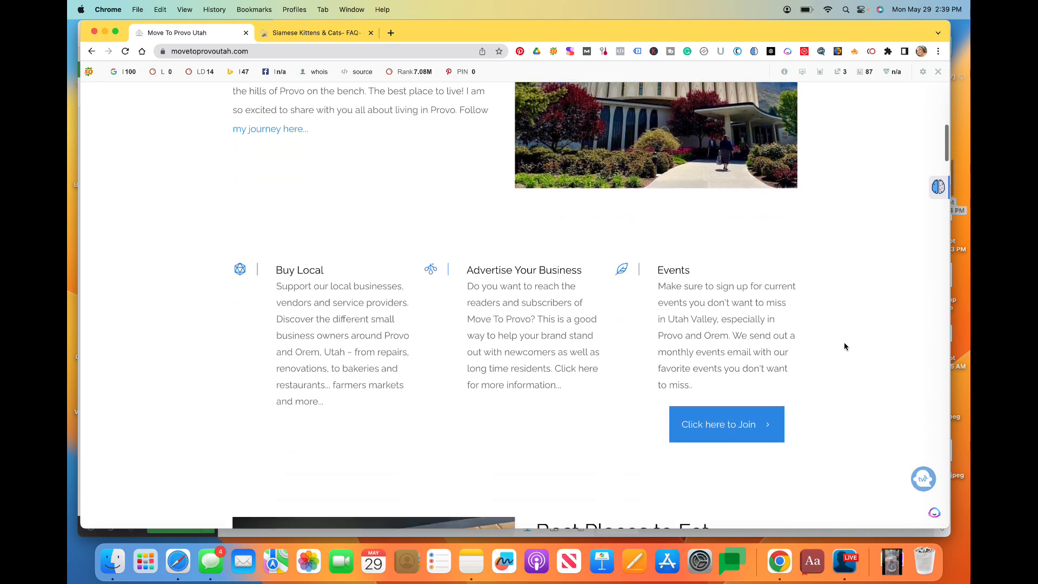
scroll(846, 346, down, 12)
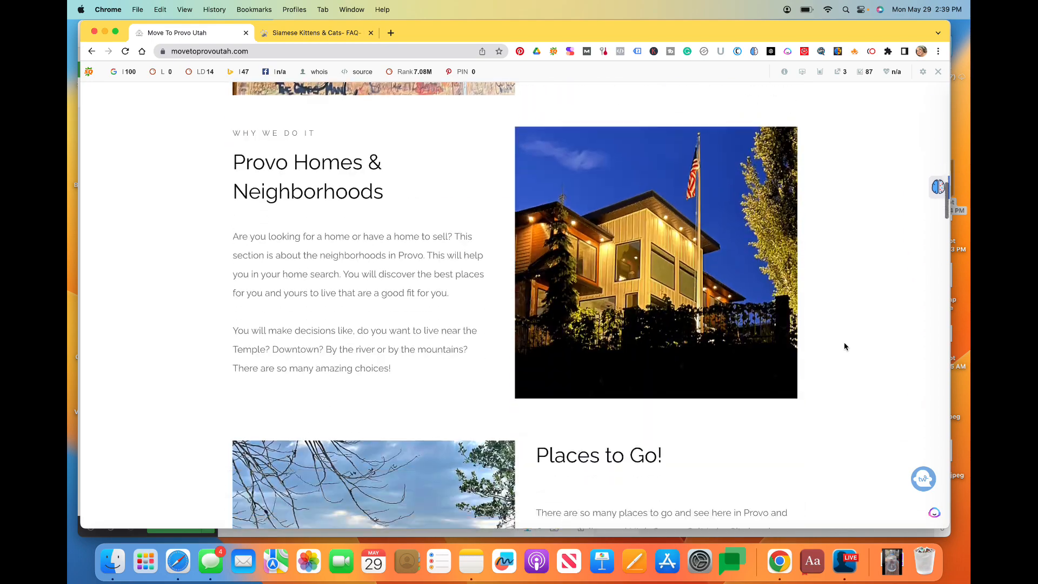
scroll(846, 346, down, 6)
scroll(845, 346, up, 1)
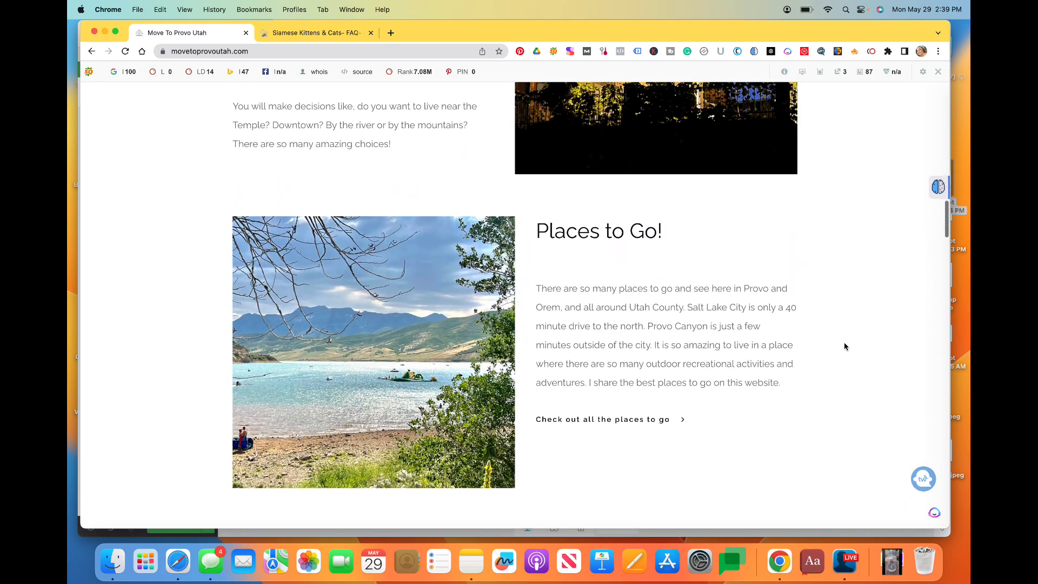
scroll(845, 346, down, 20)
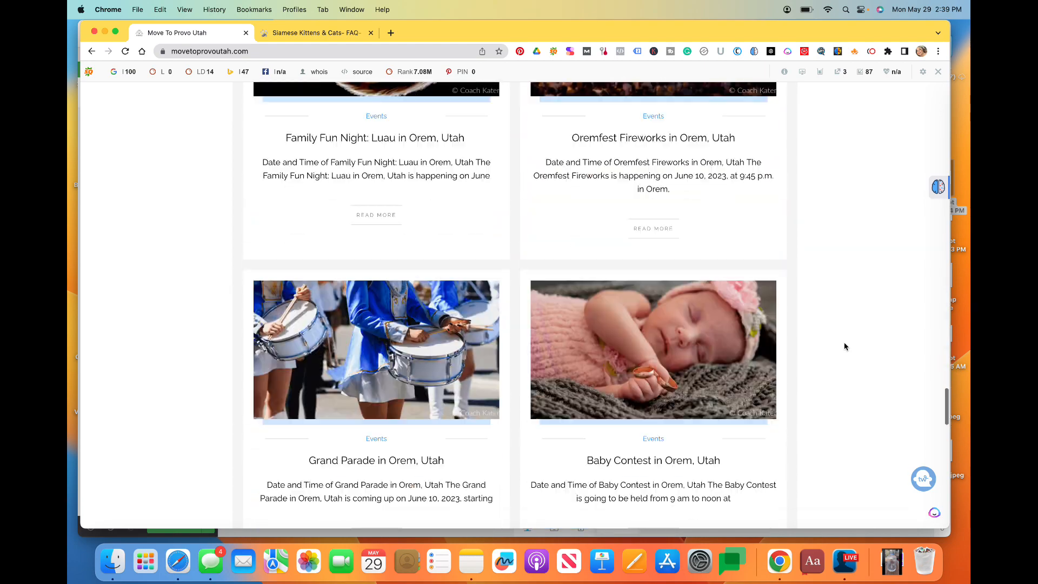
scroll(845, 346, down, 20)
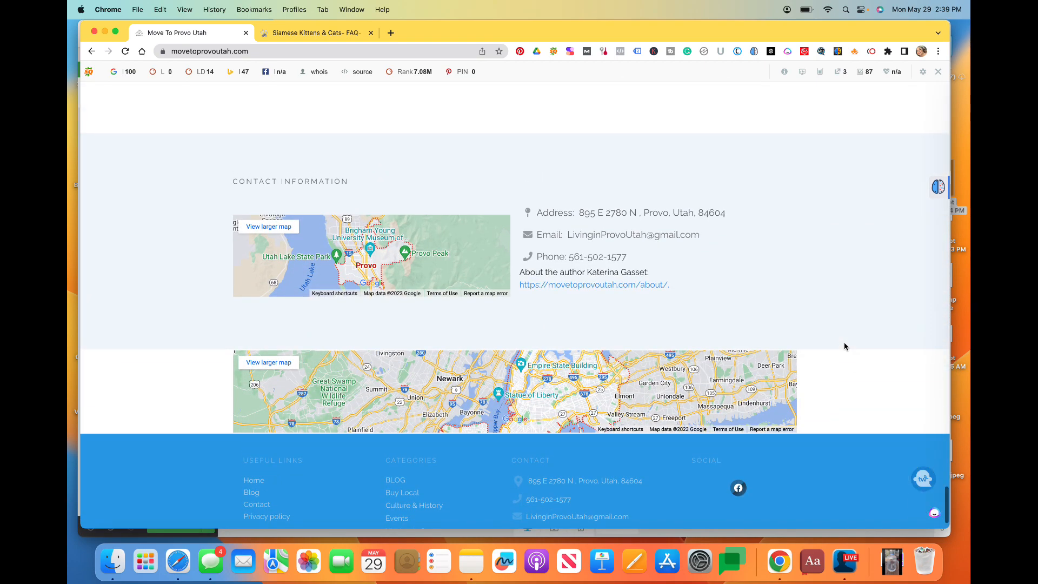
scroll(845, 347, down, 1)
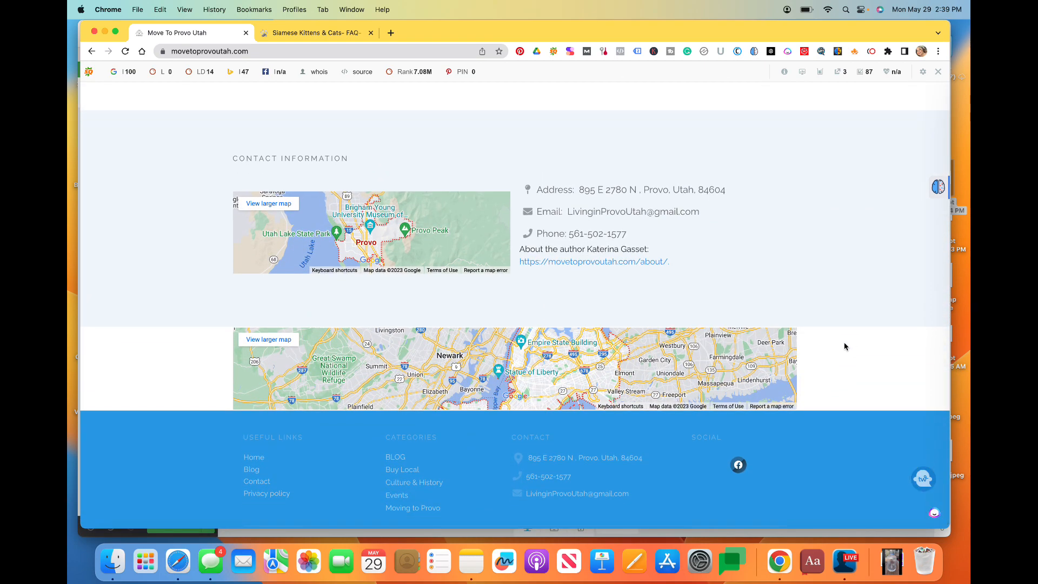
scroll(846, 346, up, 2)
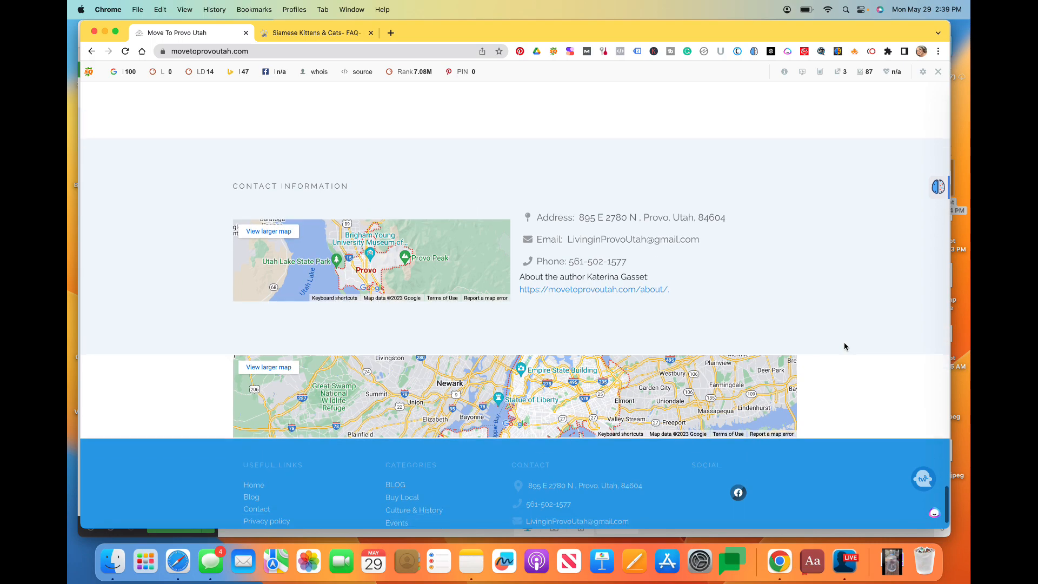
Revisit the Best Places to Eat and Places to Go sections, returning to the category links below the hero
scroll(845, 346, up, 20)
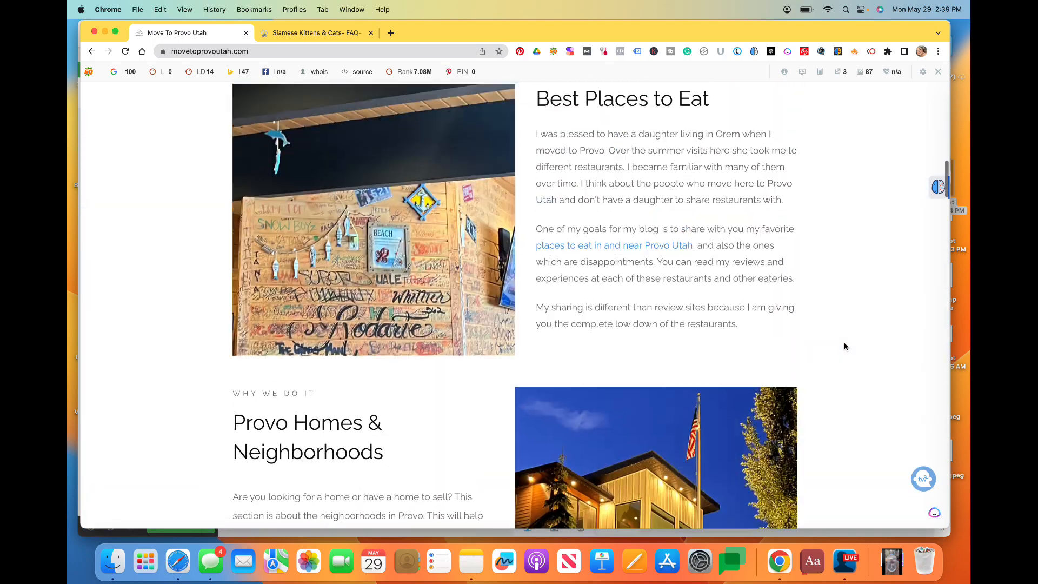
scroll(845, 346, up, 4)
scroll(845, 346, down, 13)
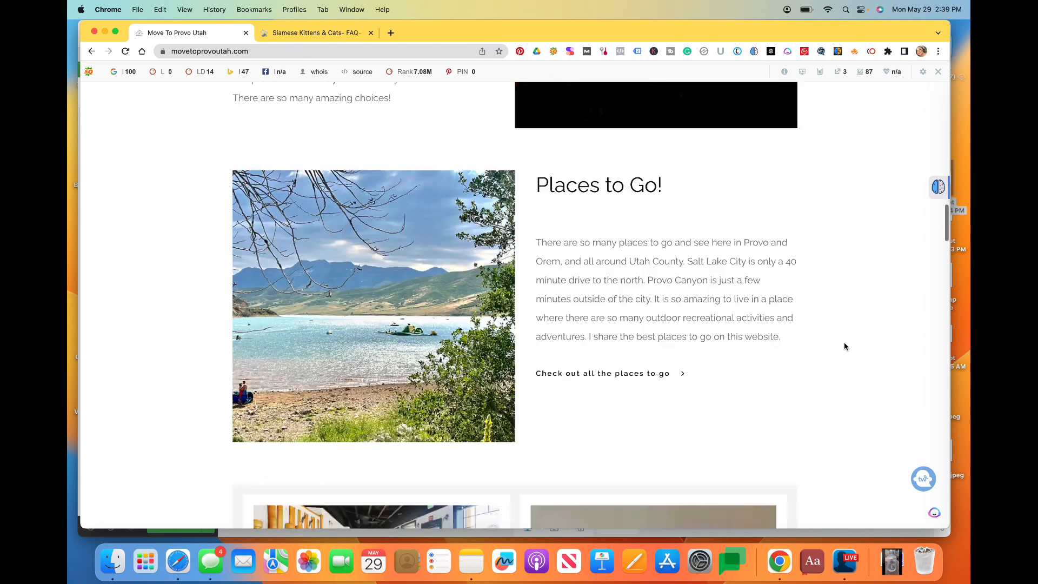
scroll(845, 347, down, 2)
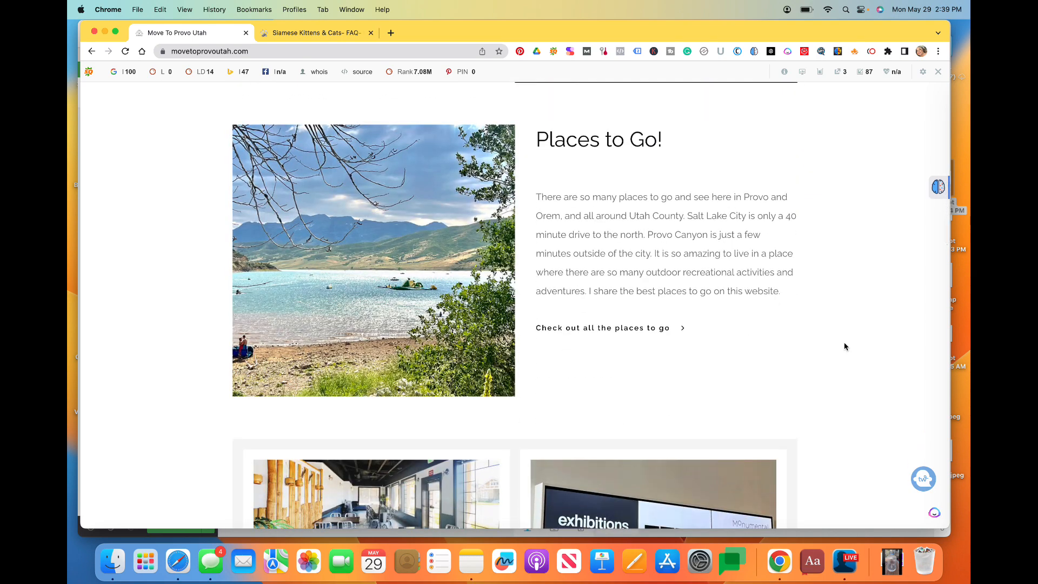
scroll(845, 346, down, 4)
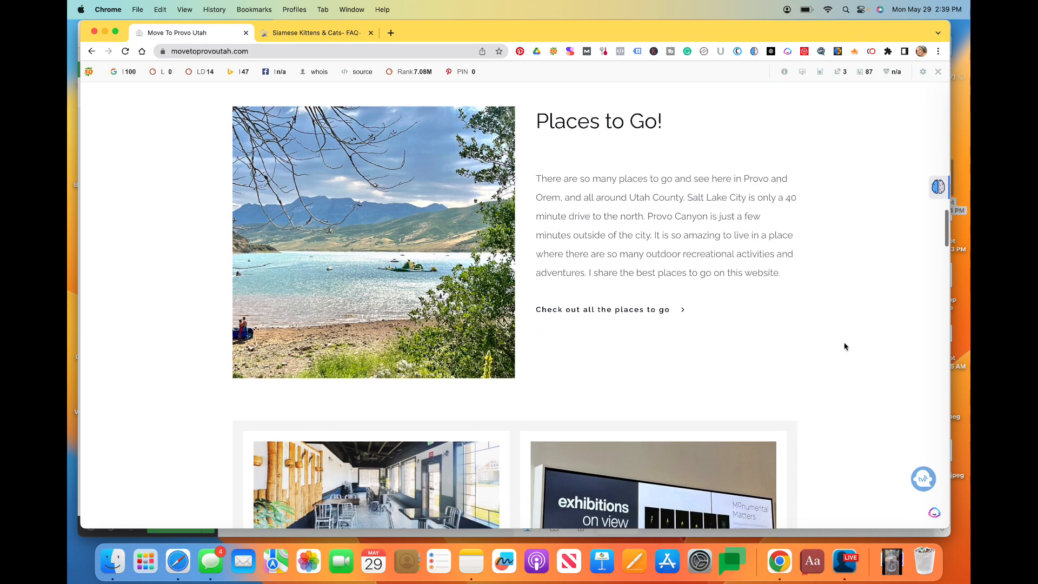
scroll(845, 346, up, 9)
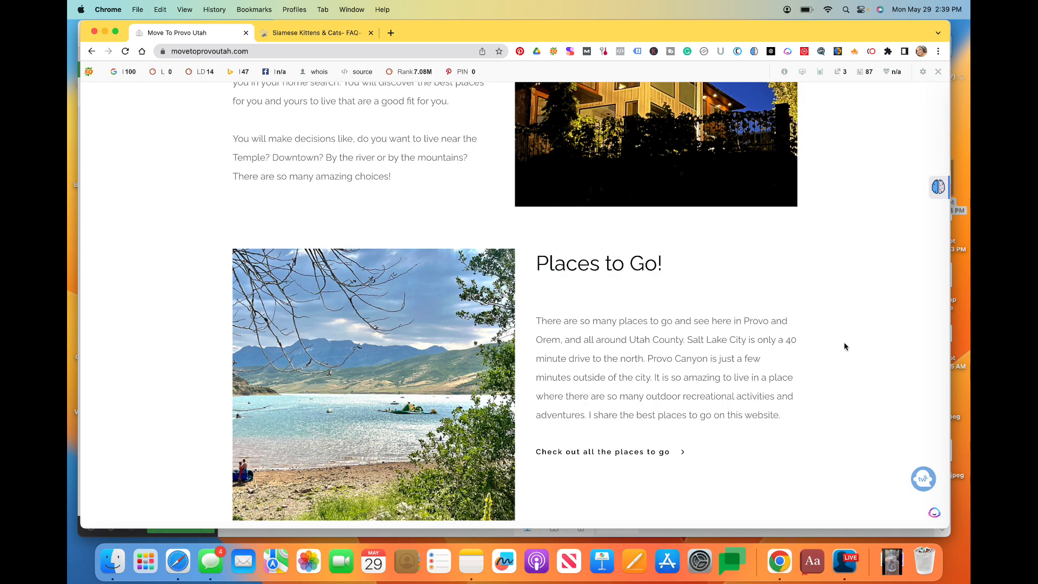
scroll(845, 346, up, 15)
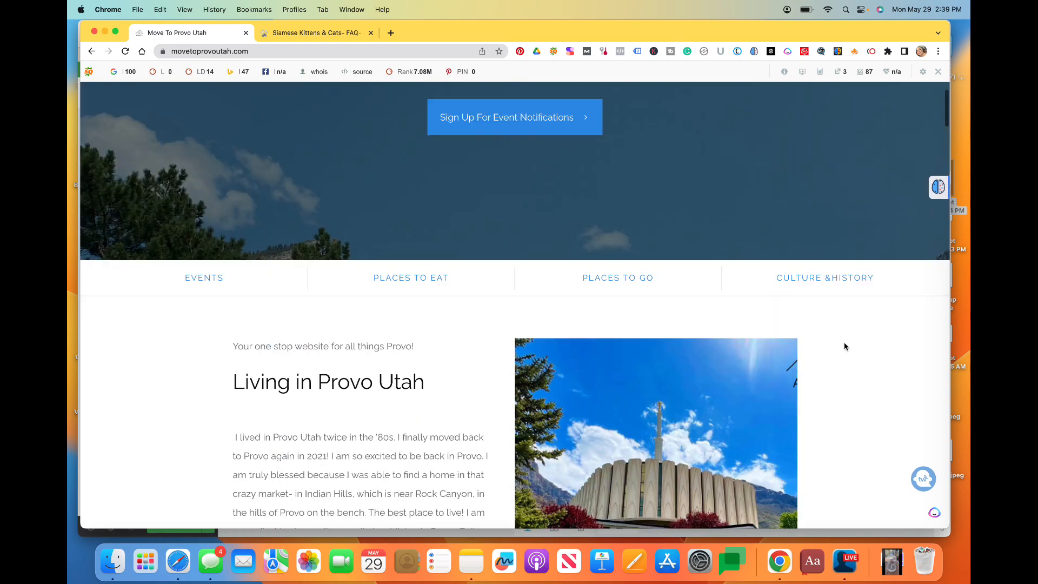
scroll(845, 346, down, 5)
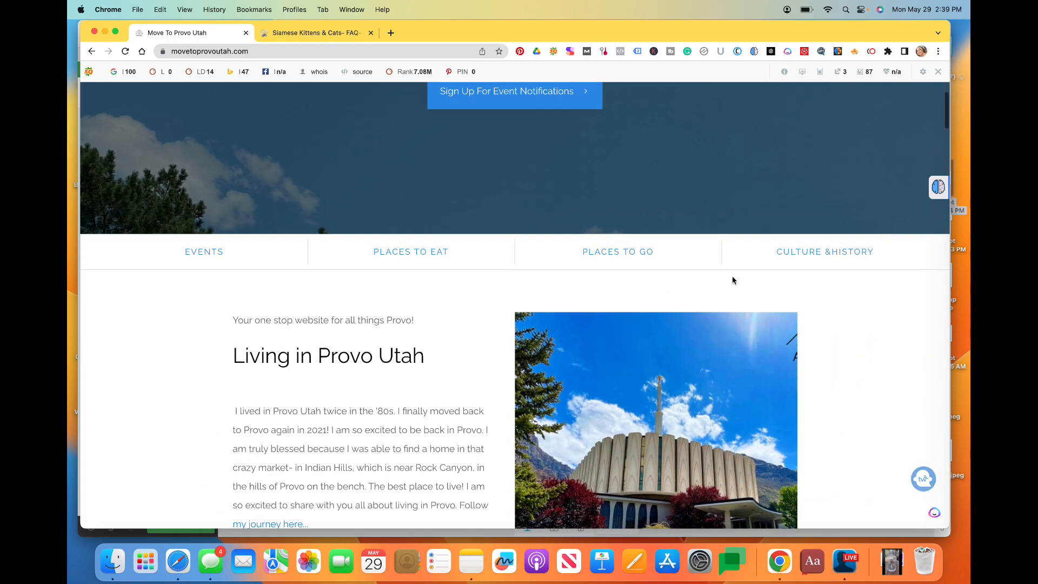
Open the Places to Eat category page and examine its introduction and grid of restaurant reviews
click(430, 252)
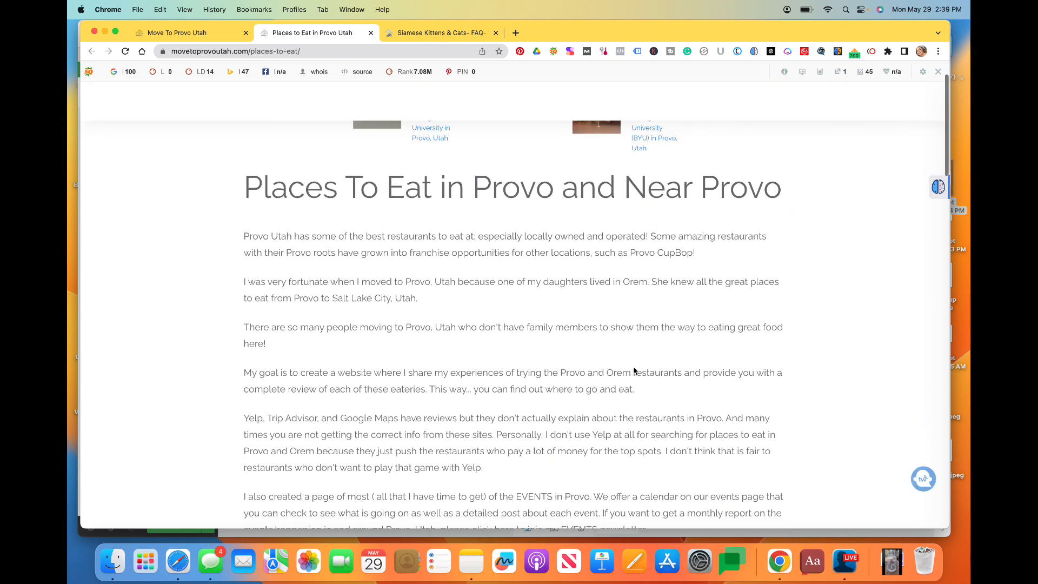
scroll(634, 371, down, 5)
scroll(633, 367, down, 5)
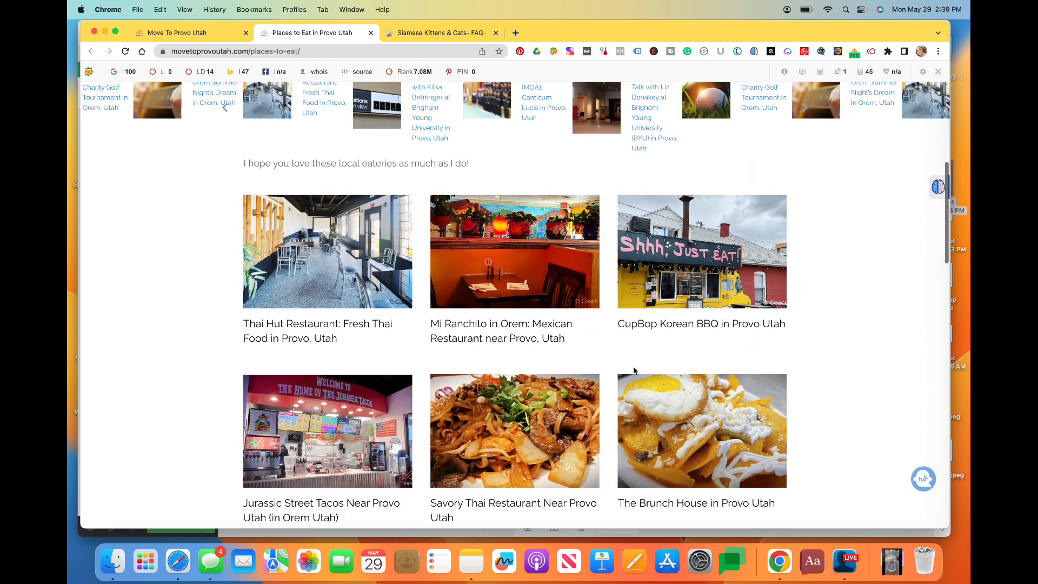
scroll(653, 351, down, 3)
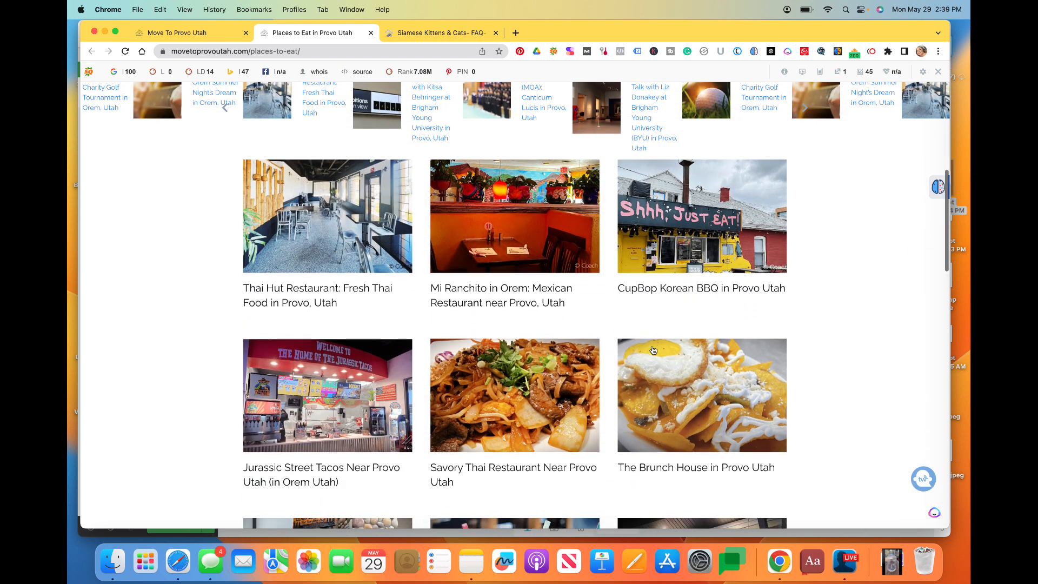
scroll(653, 351, down, 4)
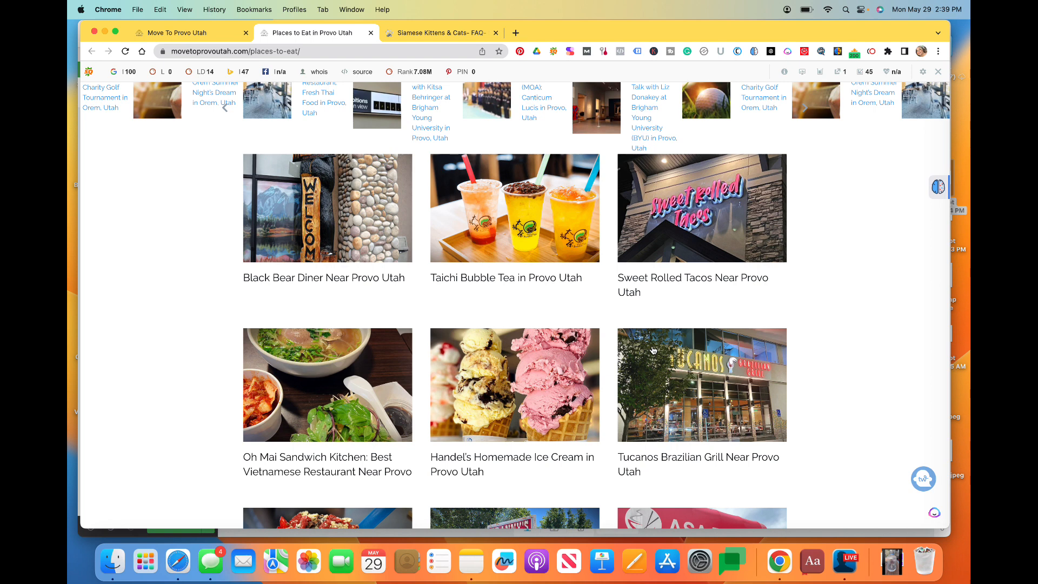
Review the remaining restaurant posts down to the category filters, returning to the page header and introduction
scroll(654, 351, up, 1)
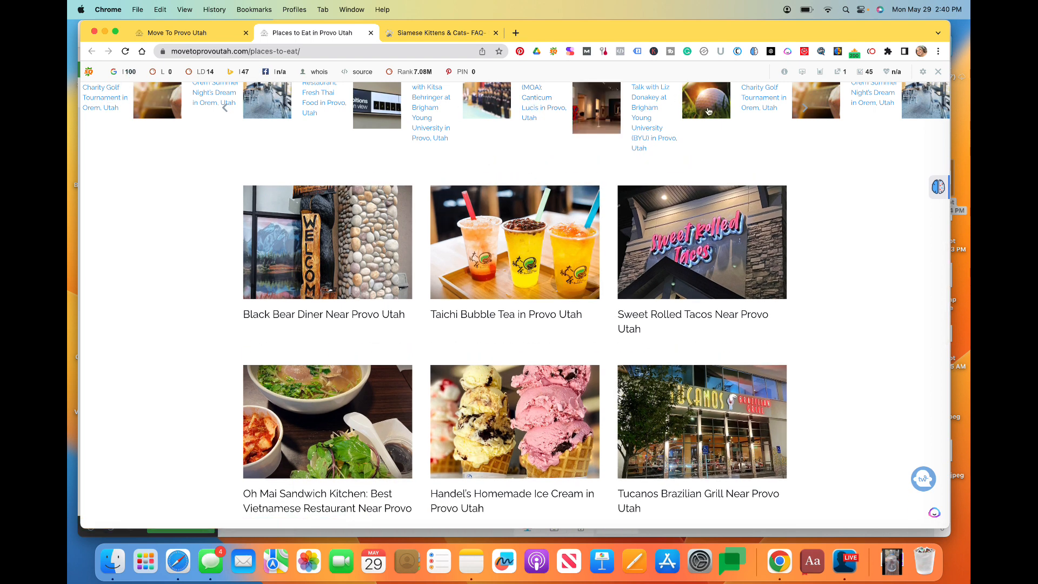
scroll(708, 111, up, 2)
scroll(708, 111, down, 3)
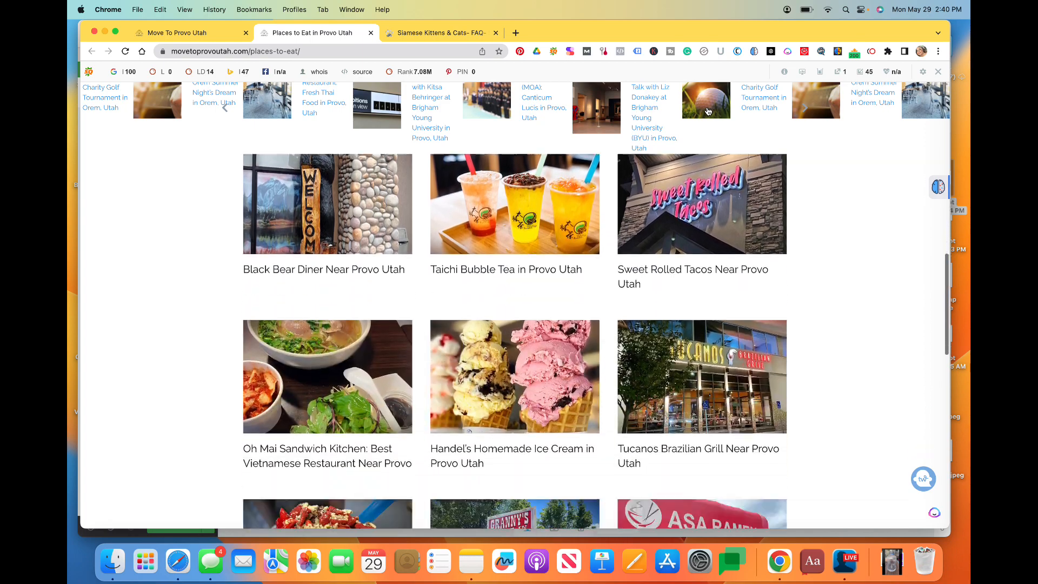
scroll(709, 111, down, 12)
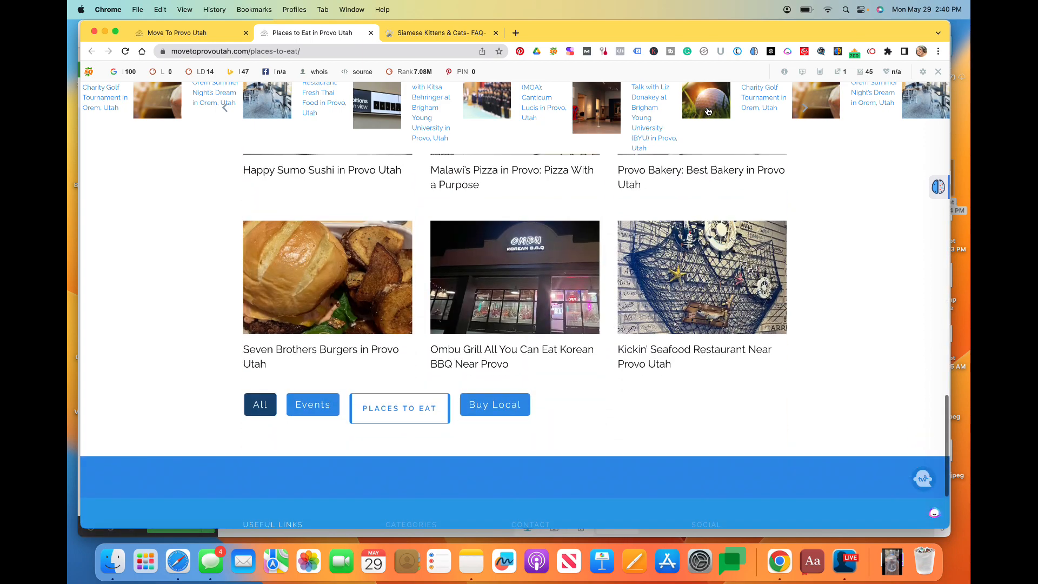
scroll(707, 111, up, 20)
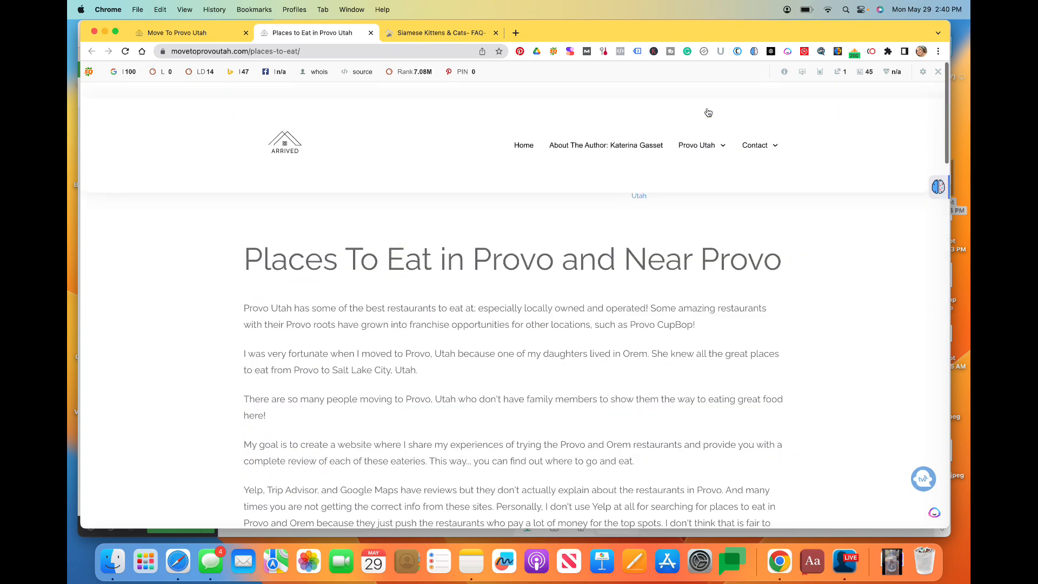
scroll(707, 110, down, 1)
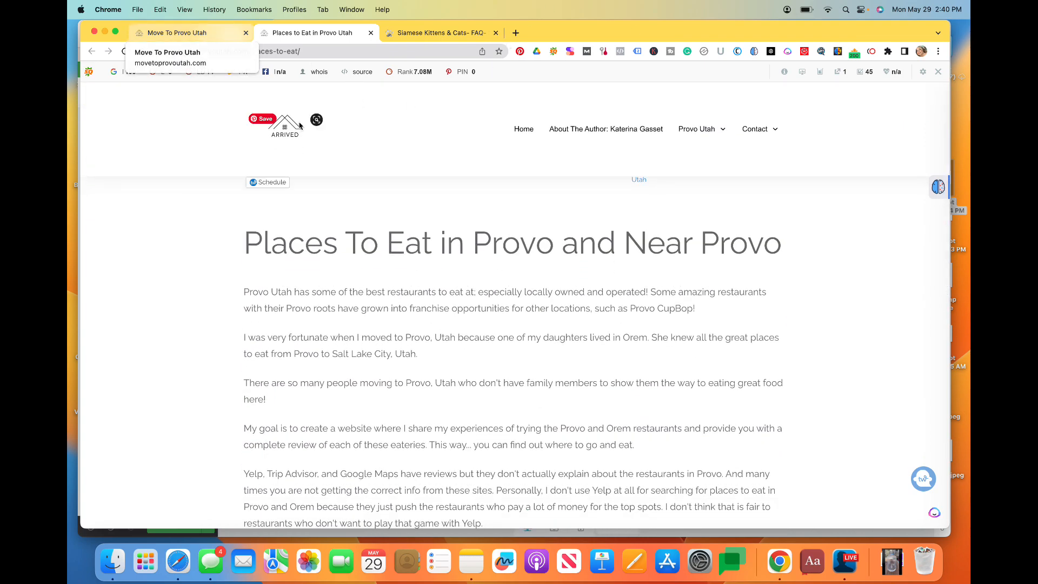
Open the Thai Hut Restaurant review from the restaurant grid and examine its introduction, food photos, location map and opening hours
scroll(313, 271, down, 15)
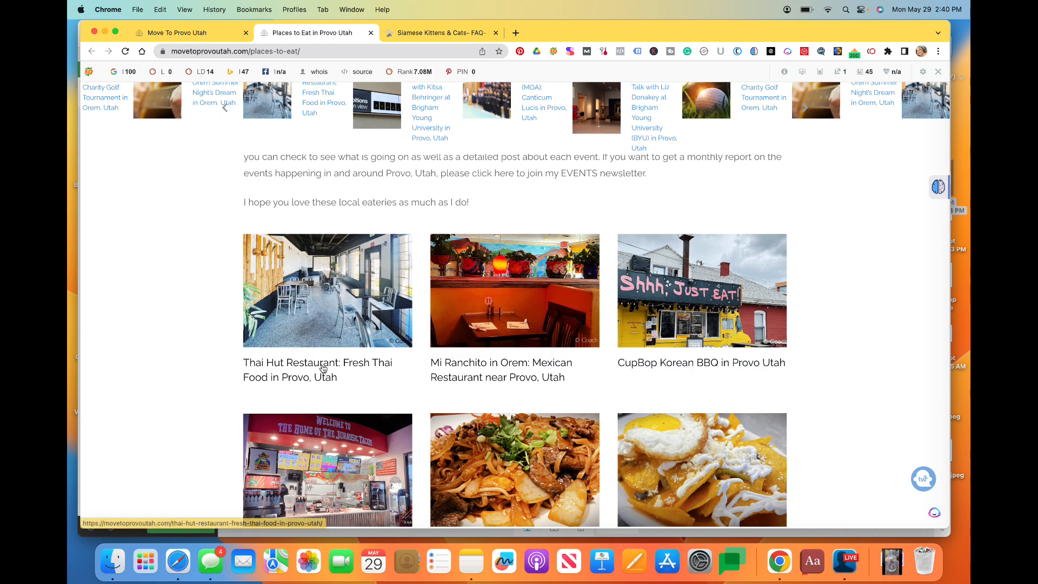
click(324, 369)
scroll(456, 382, down, 20)
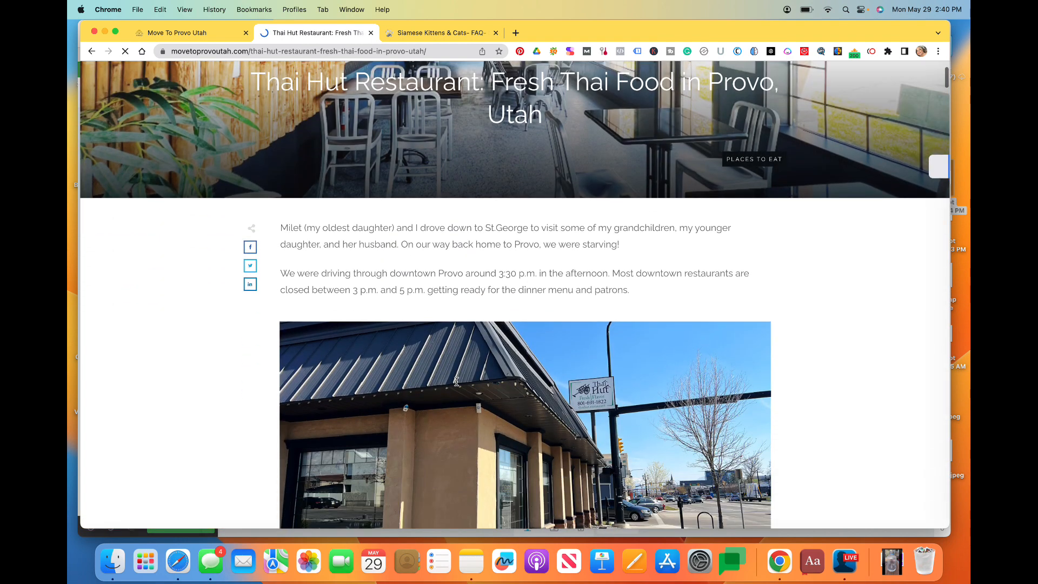
scroll(457, 384, down, 15)
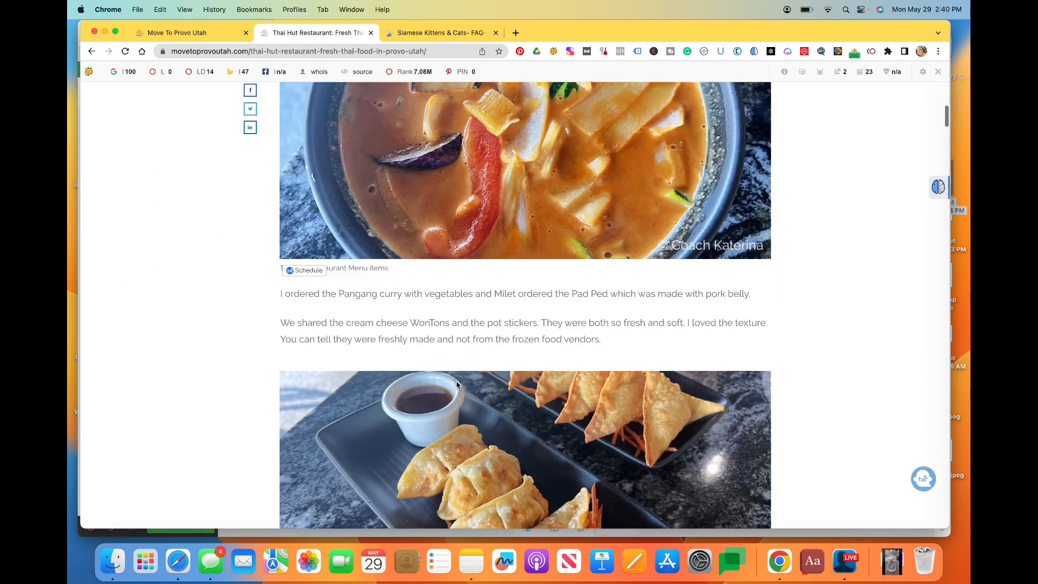
scroll(457, 385, down, 15)
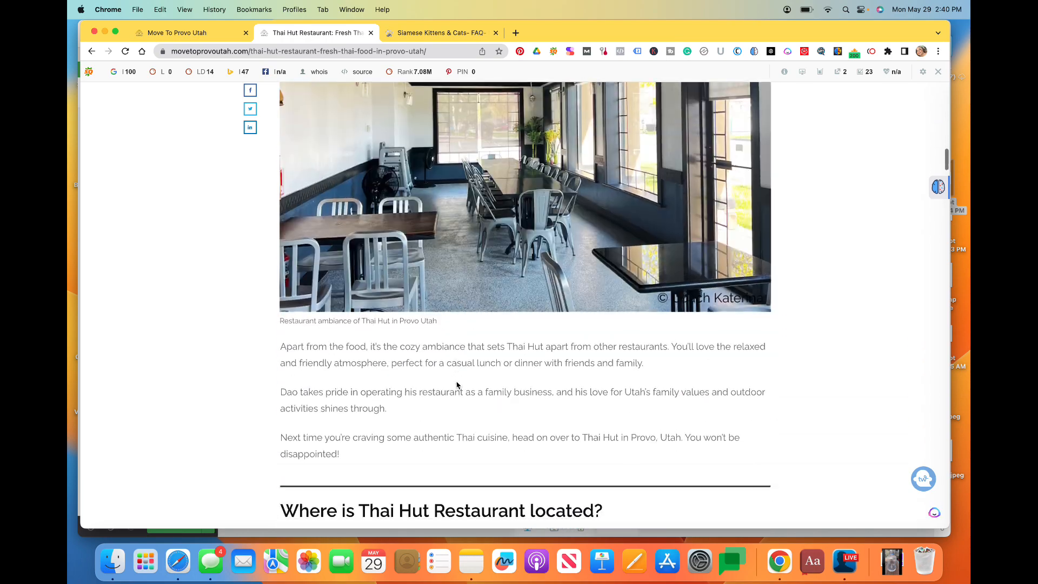
scroll(457, 385, down, 15)
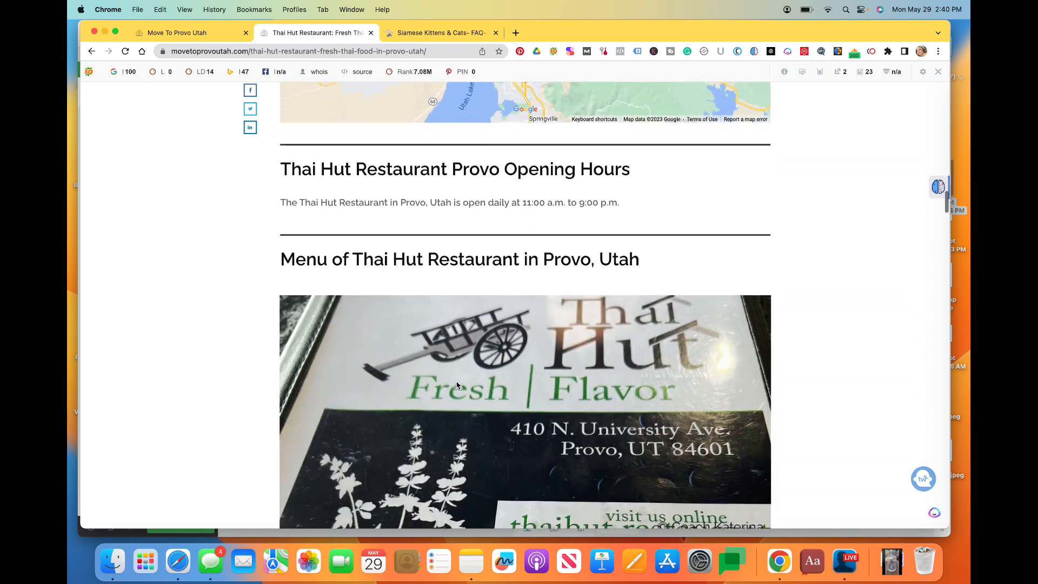
Read through the Thai Hut menu, from the appetizers and curries to the lunch specials, side orders and beverages
scroll(456, 386, down, 12)
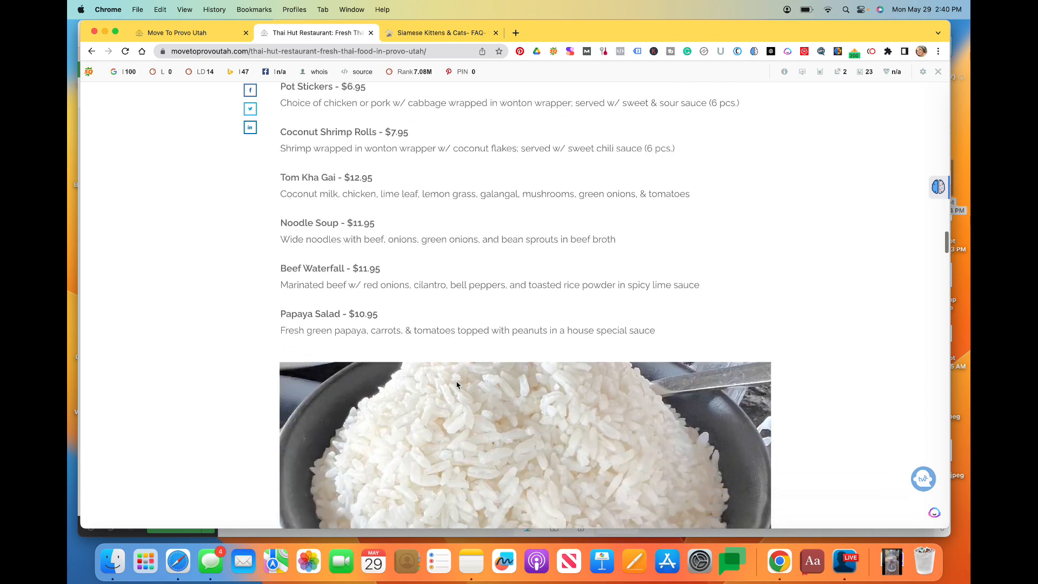
scroll(457, 382, down, 15)
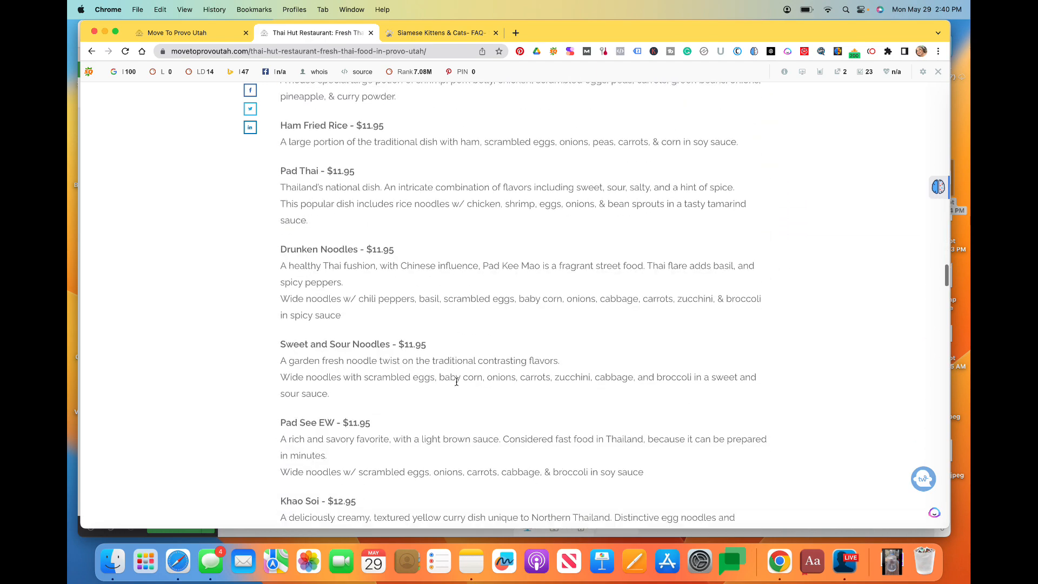
scroll(456, 385, down, 15)
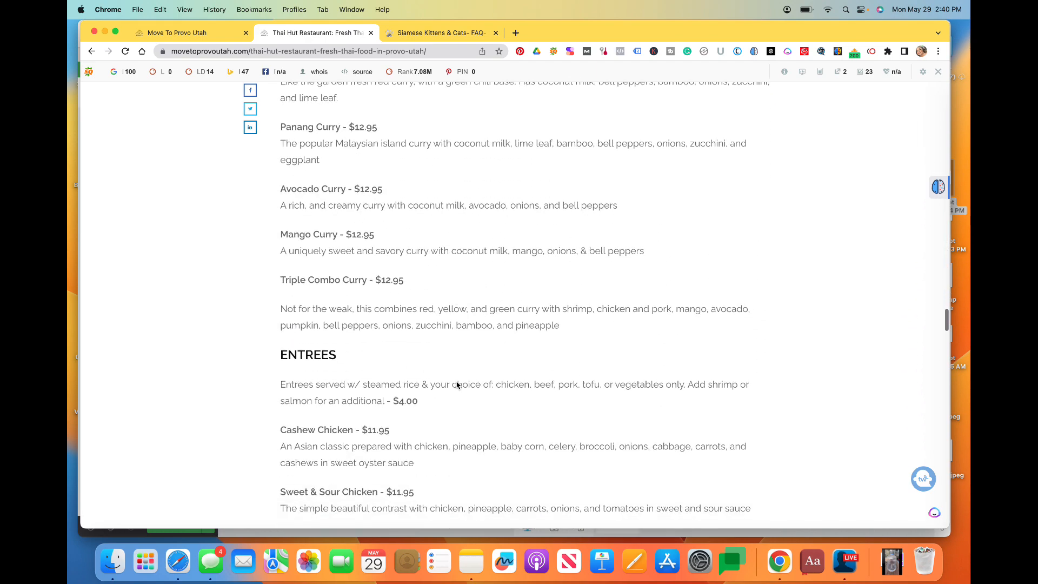
scroll(457, 381, down, 6)
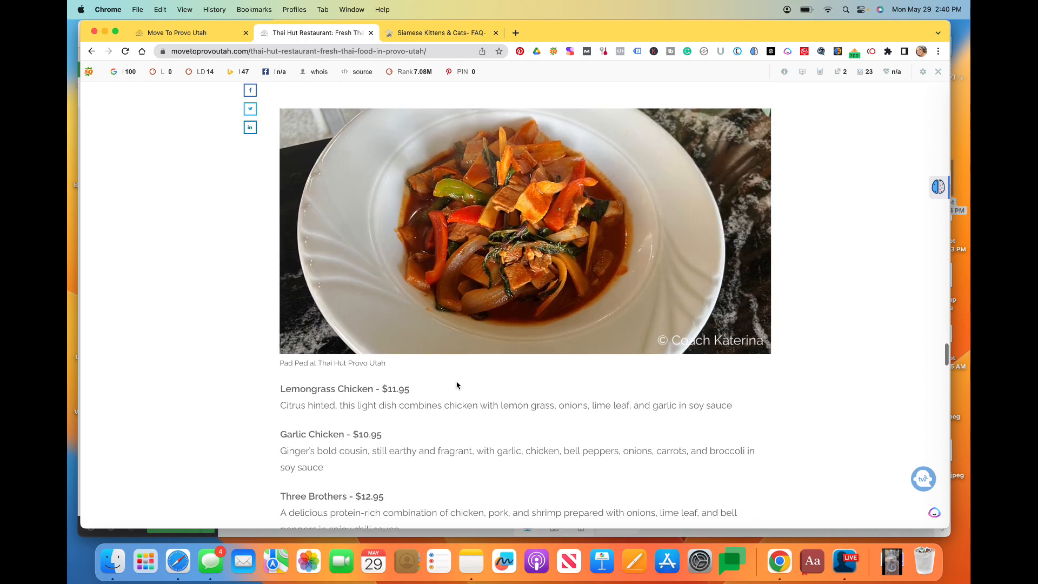
scroll(457, 385, down, 15)
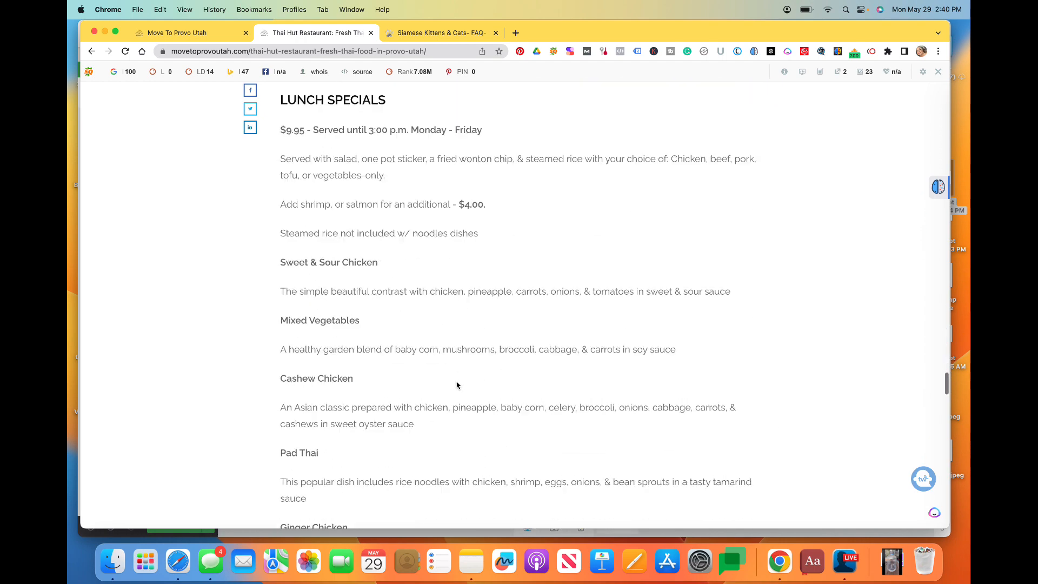
scroll(456, 382, down, 15)
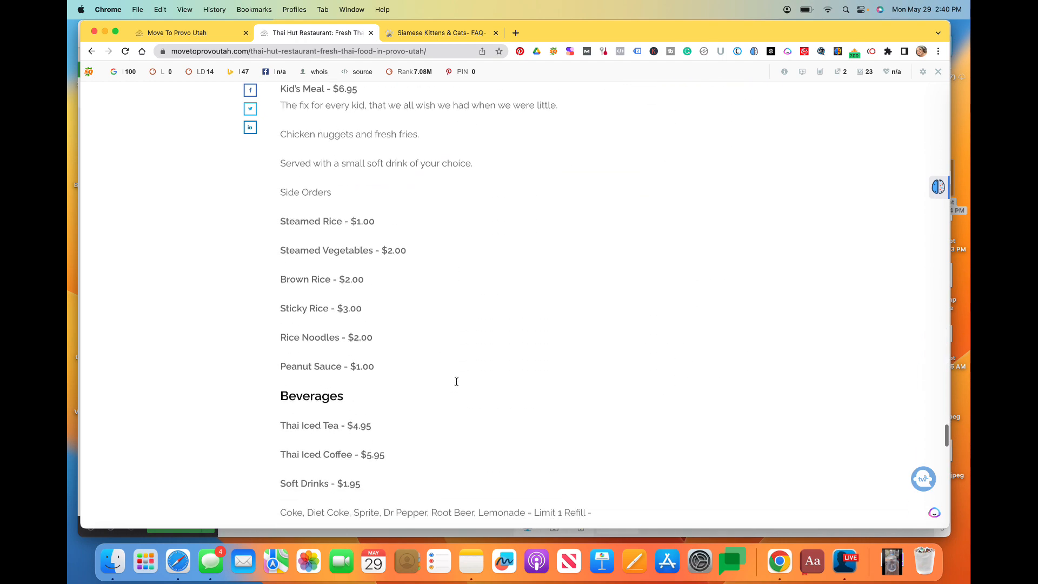
Review the article's closing remarks, author bio and related posts, returning to the review's title banner
scroll(457, 385, down, 5)
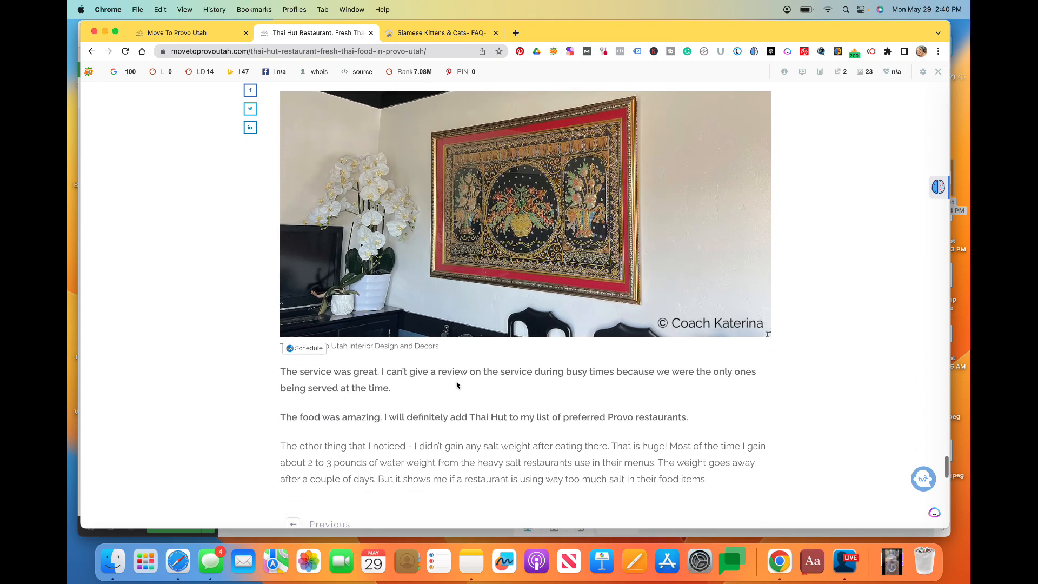
scroll(457, 386, down, 8)
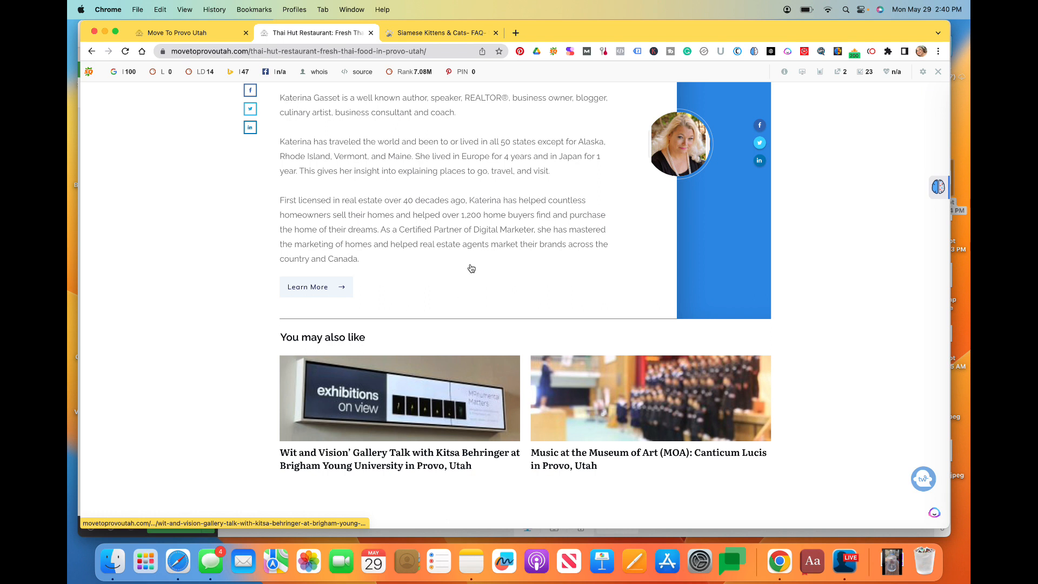
scroll(470, 263, down, 1)
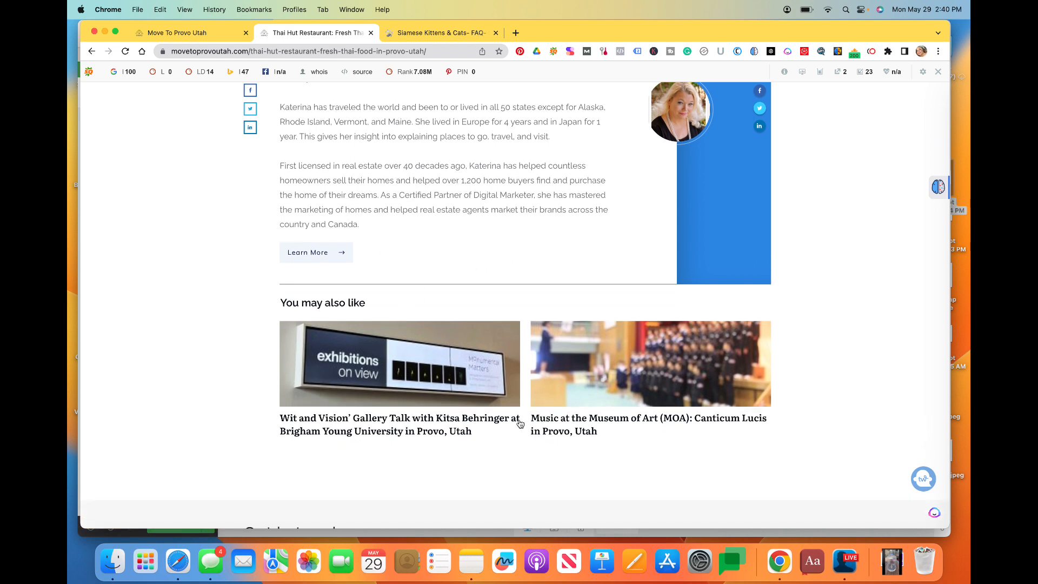
scroll(451, 438, down, 2)
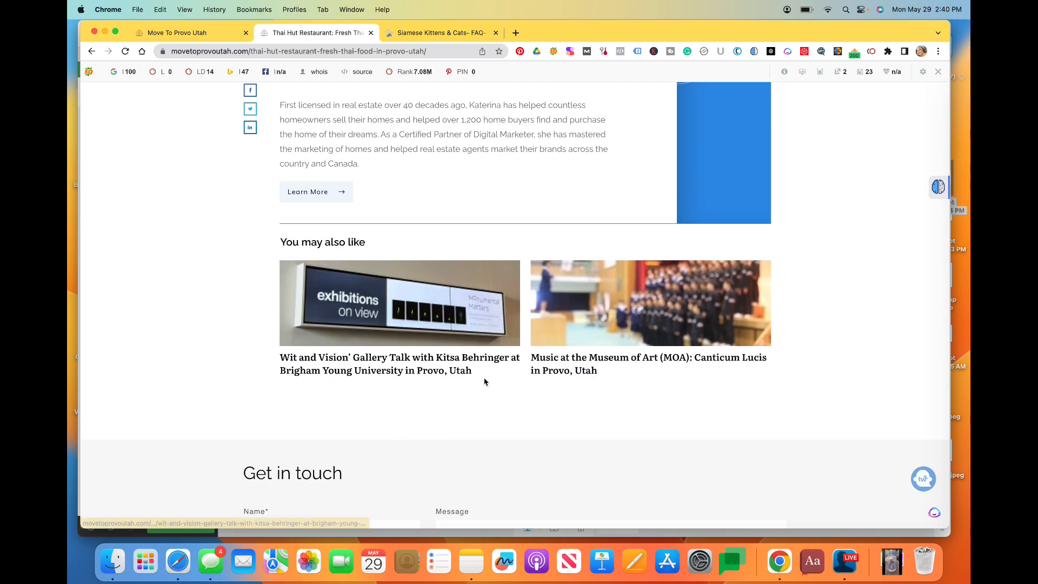
scroll(481, 383, up, 10)
scroll(484, 378, up, 15)
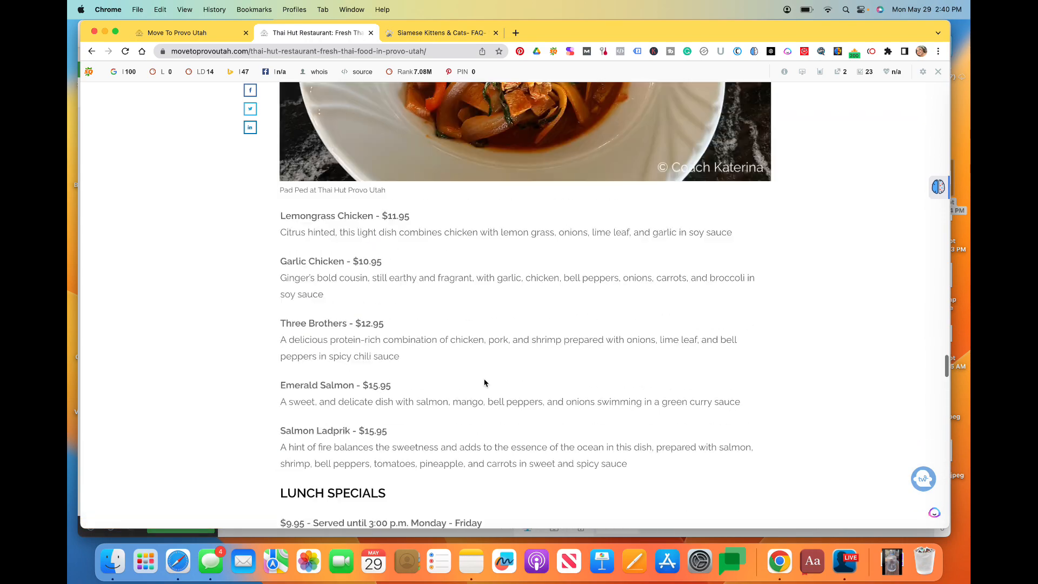
scroll(484, 387, up, 15)
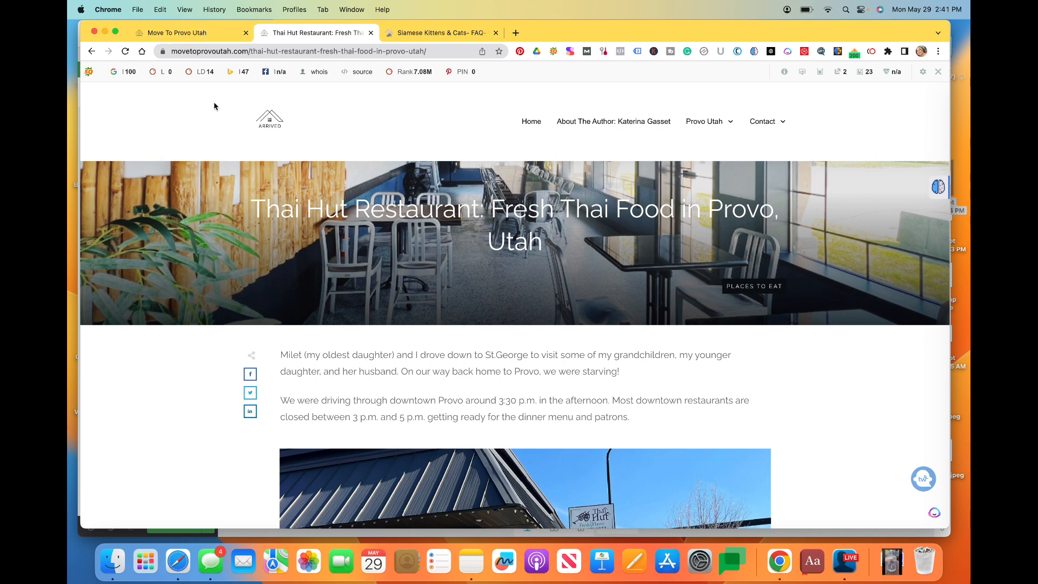
Switch back to the Move To Provo Utah home page and review the Living in Provo Utah introduction and hero banner
click(214, 34)
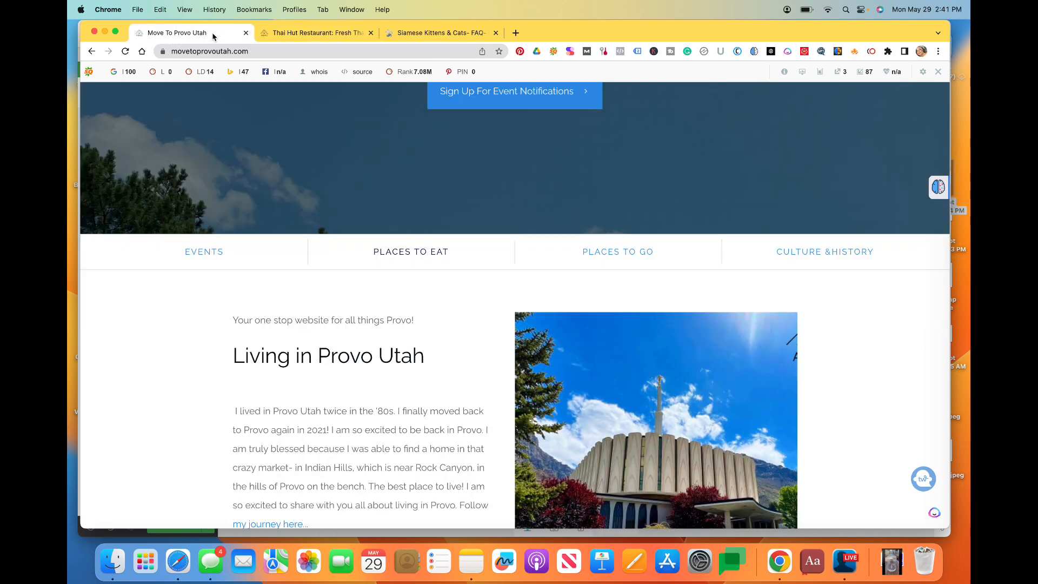
scroll(373, 385, down, 6)
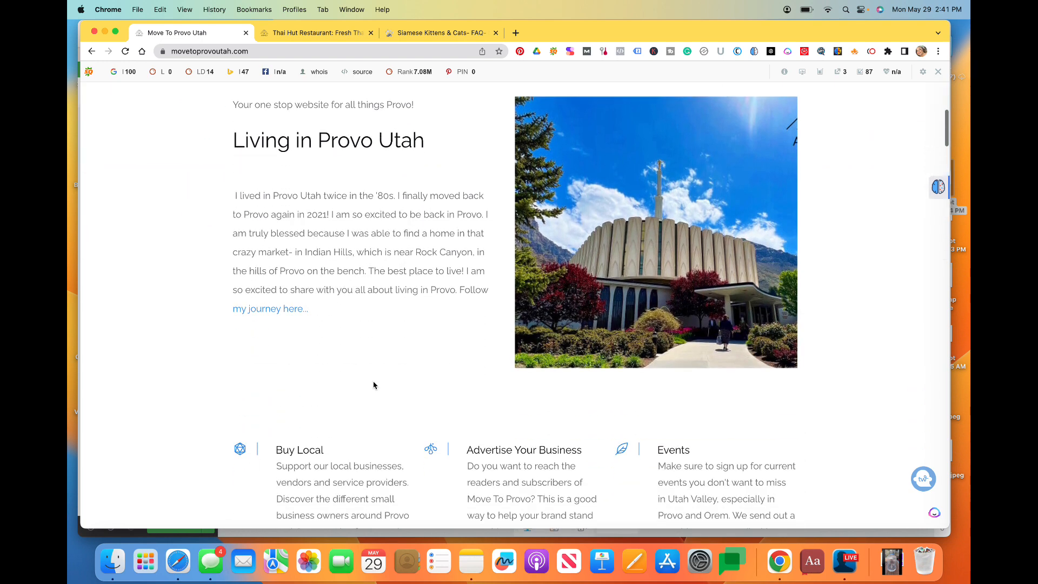
scroll(373, 385, up, 3)
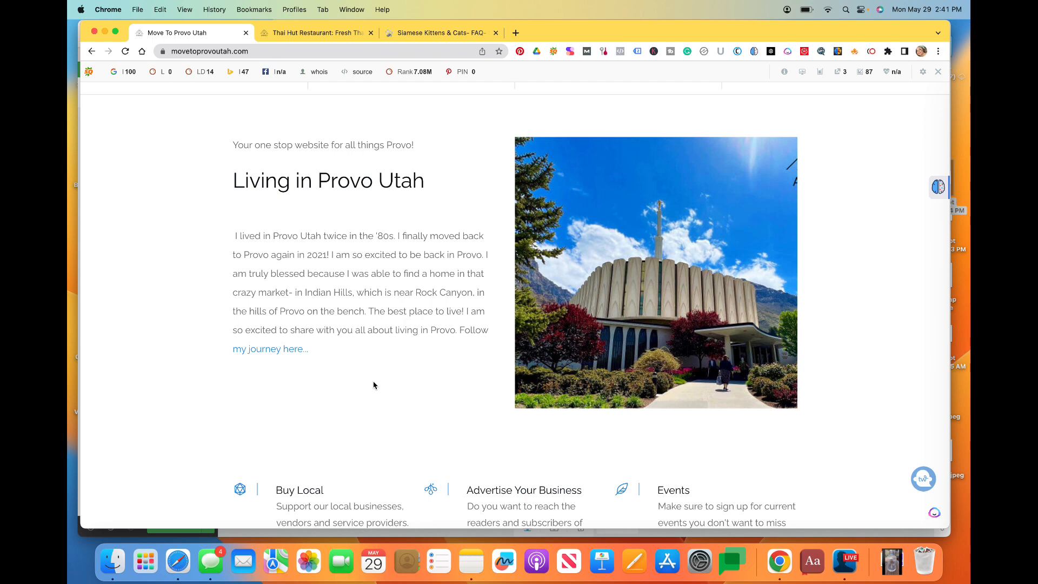
scroll(373, 385, up, 10)
scroll(373, 382, down, 1)
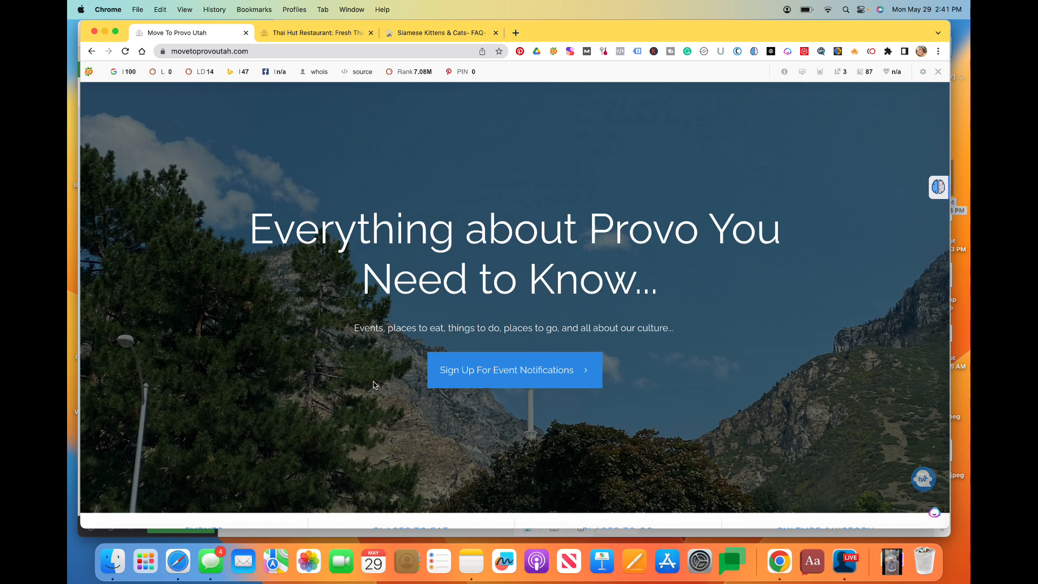
Review the home page from the category links through the section blurbs and post grid to the contact information
scroll(373, 385, down, 10)
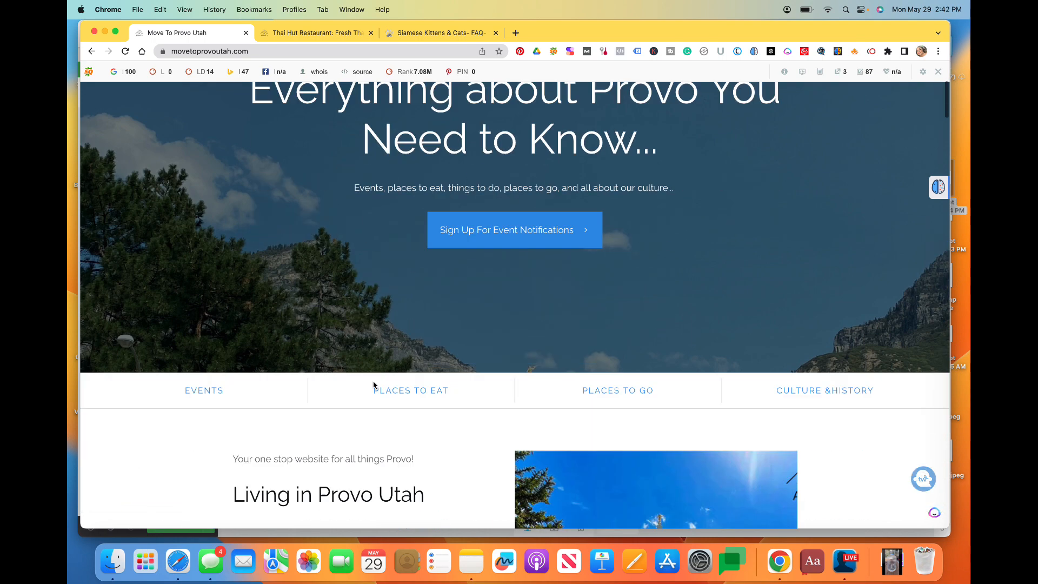
scroll(373, 382, down, 15)
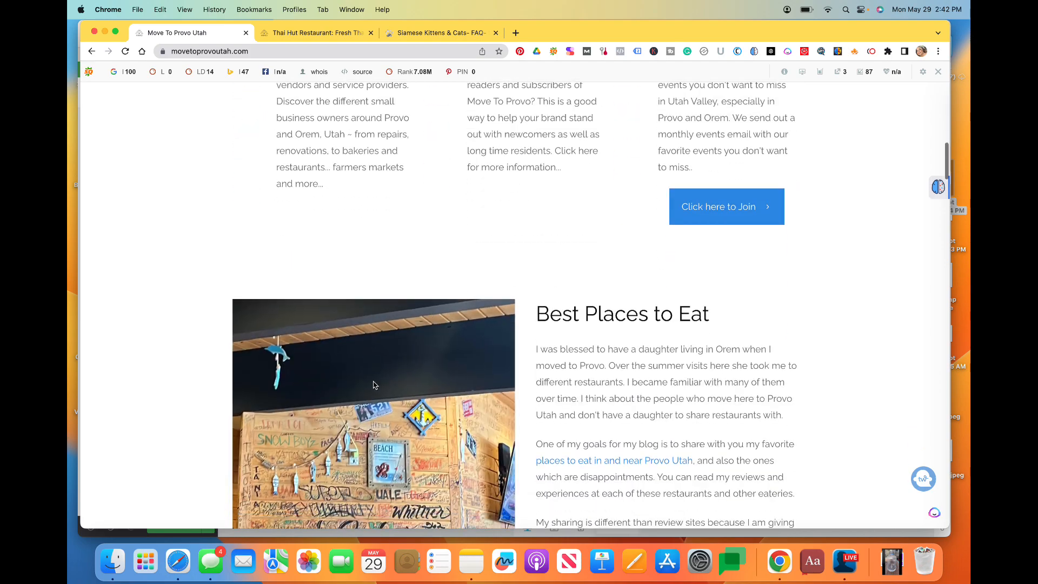
scroll(373, 384, up, 1)
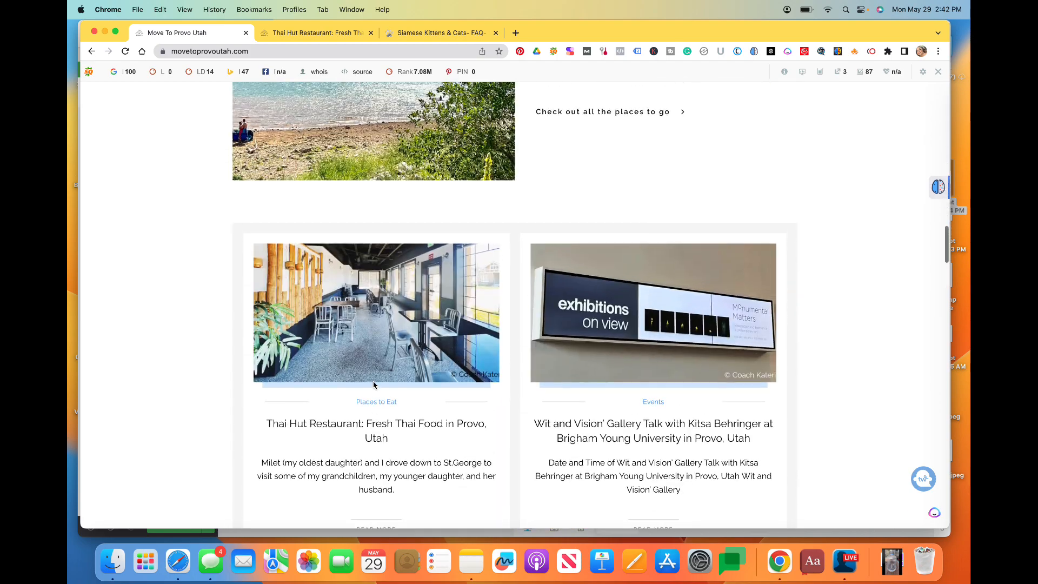
scroll(373, 384, down, 12)
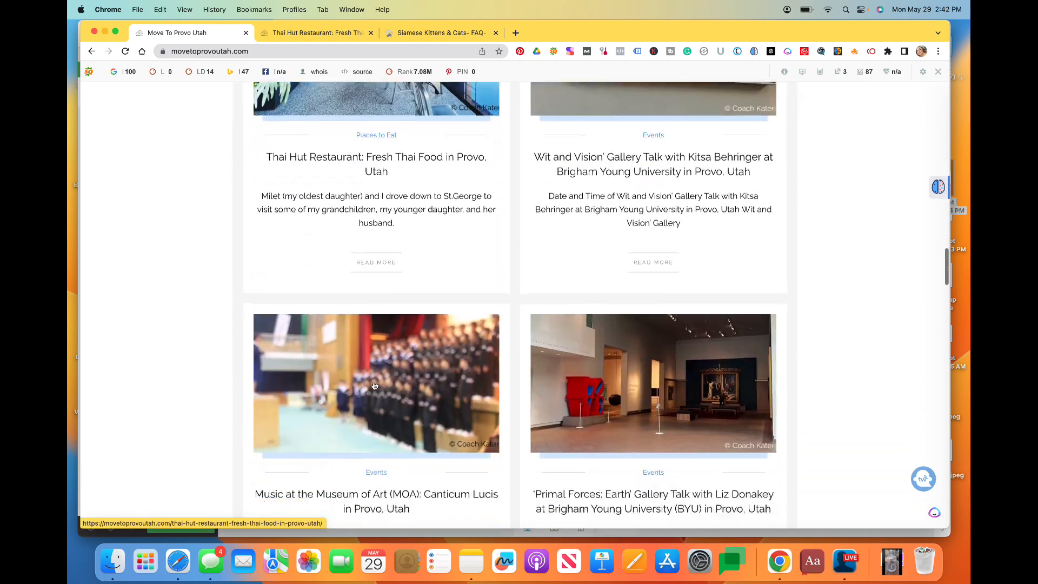
scroll(374, 385, down, 15)
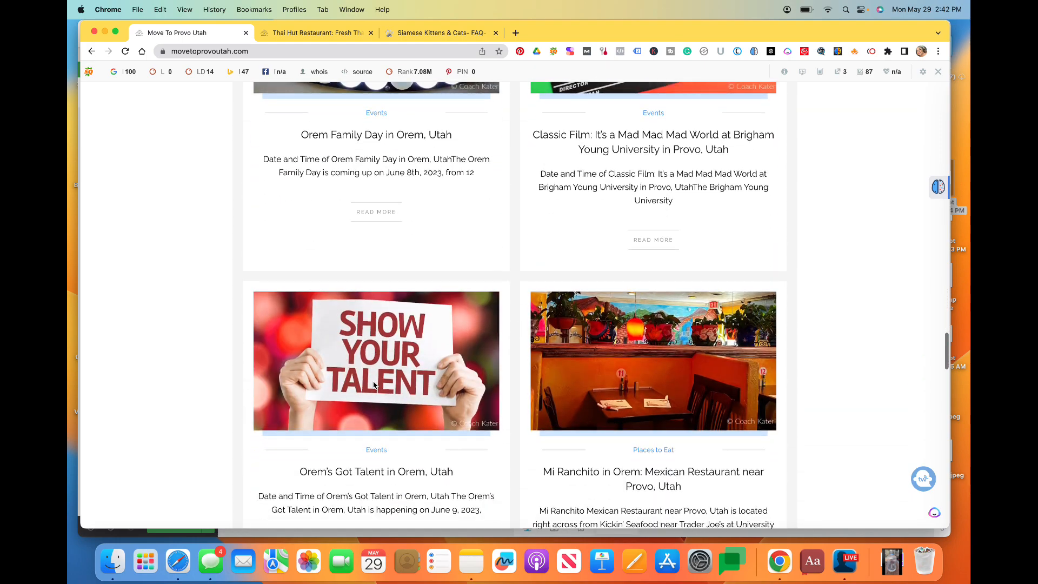
scroll(374, 385, down, 15)
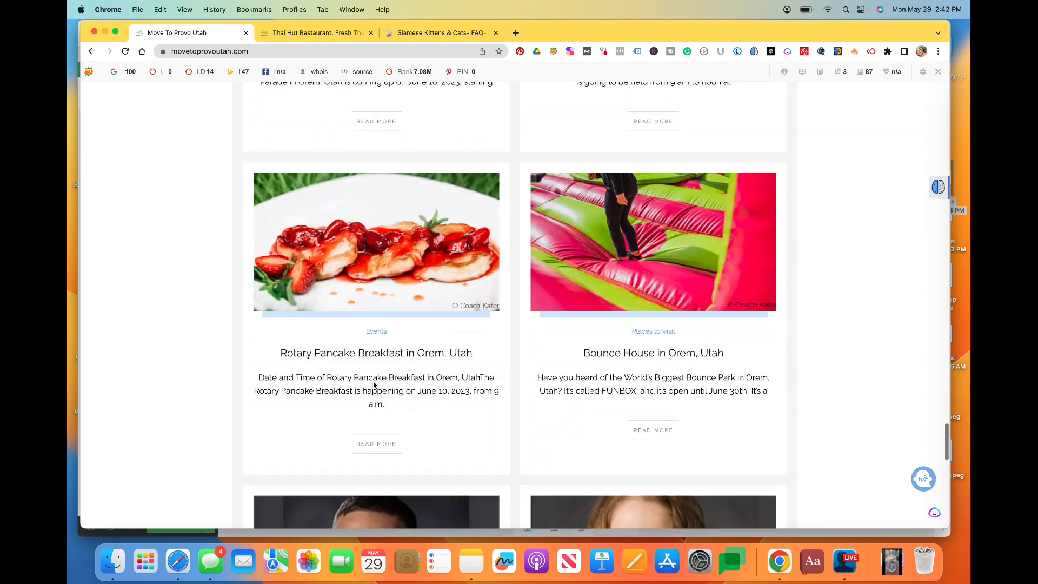
scroll(375, 386, down, 5)
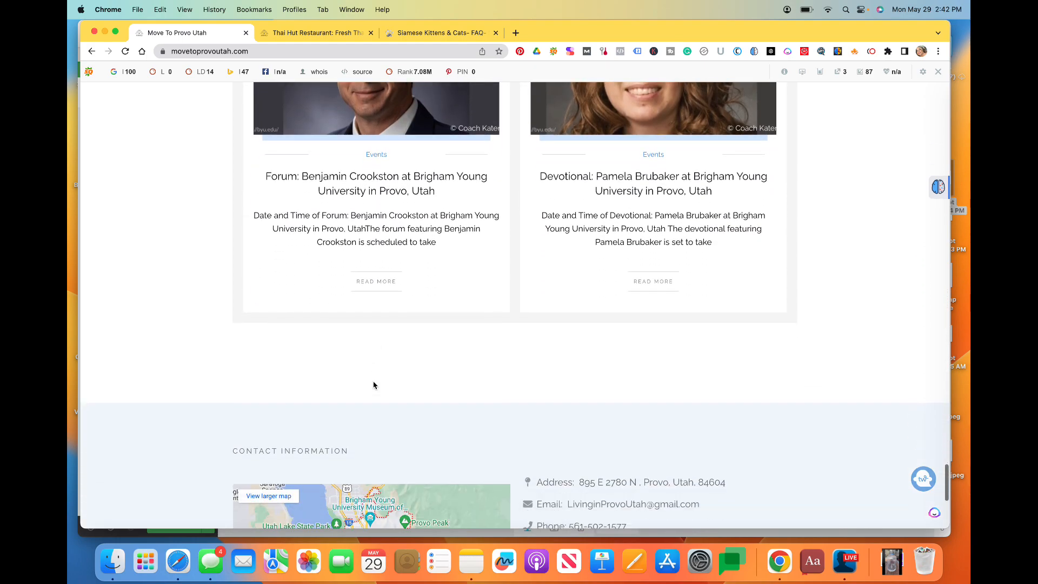
Look back over the home page post grid from the last entries up to the Thai Hut and Wit and Vision posts
scroll(375, 384, up, 5)
scroll(375, 384, up, 15)
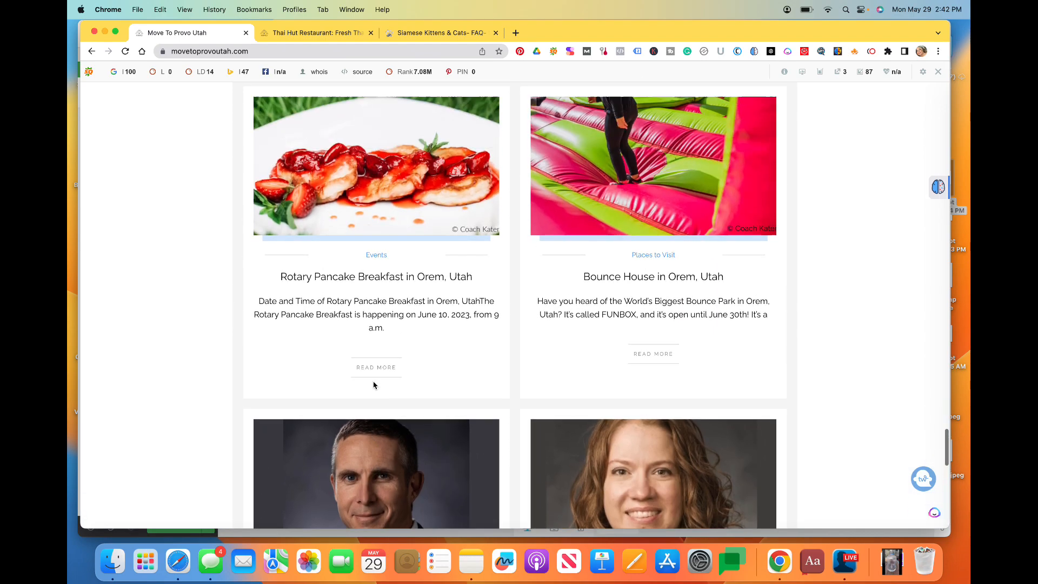
scroll(374, 385, up, 10)
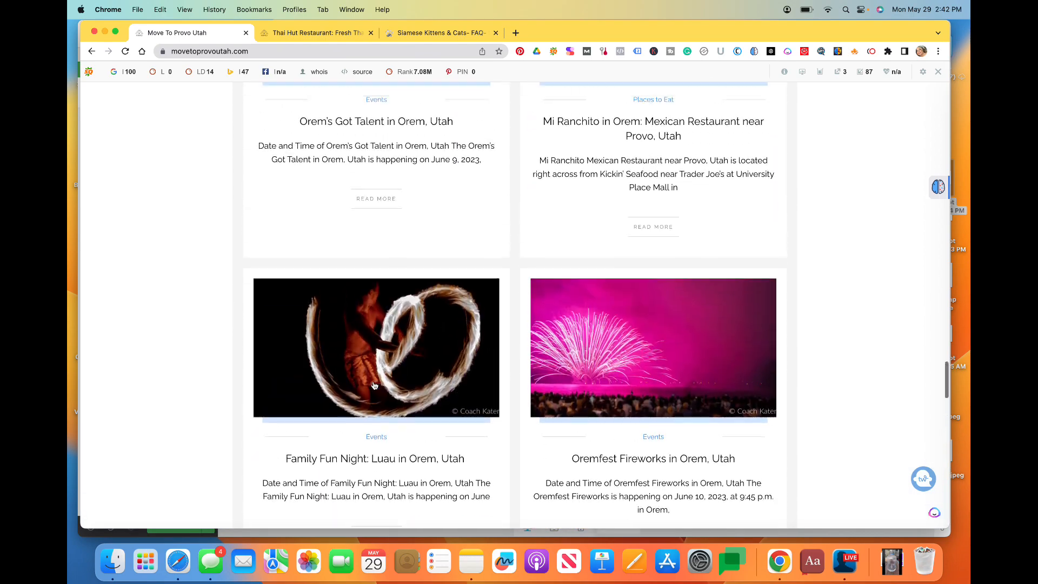
scroll(375, 386, up, 10)
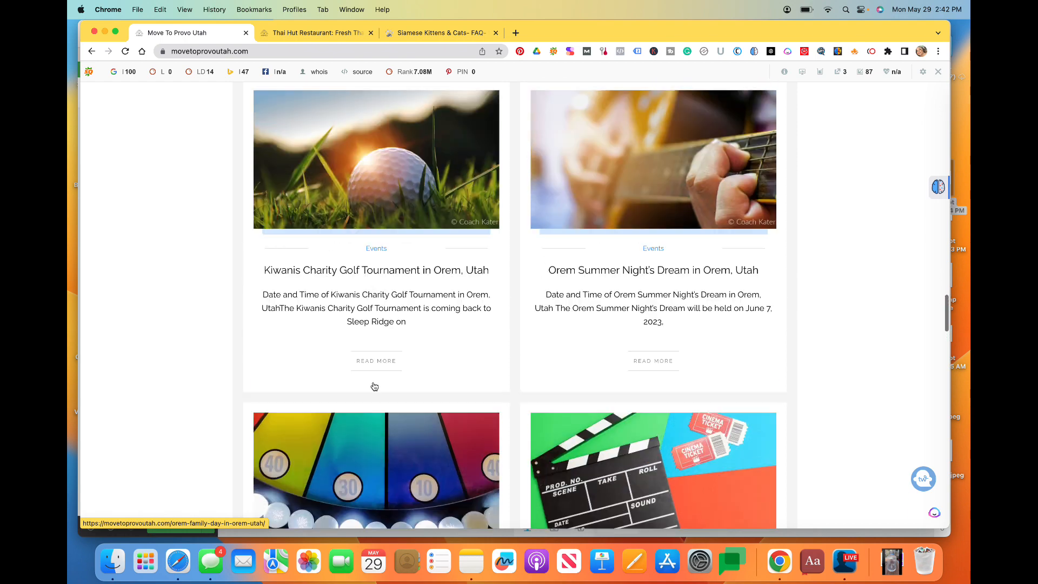
scroll(374, 386, up, 10)
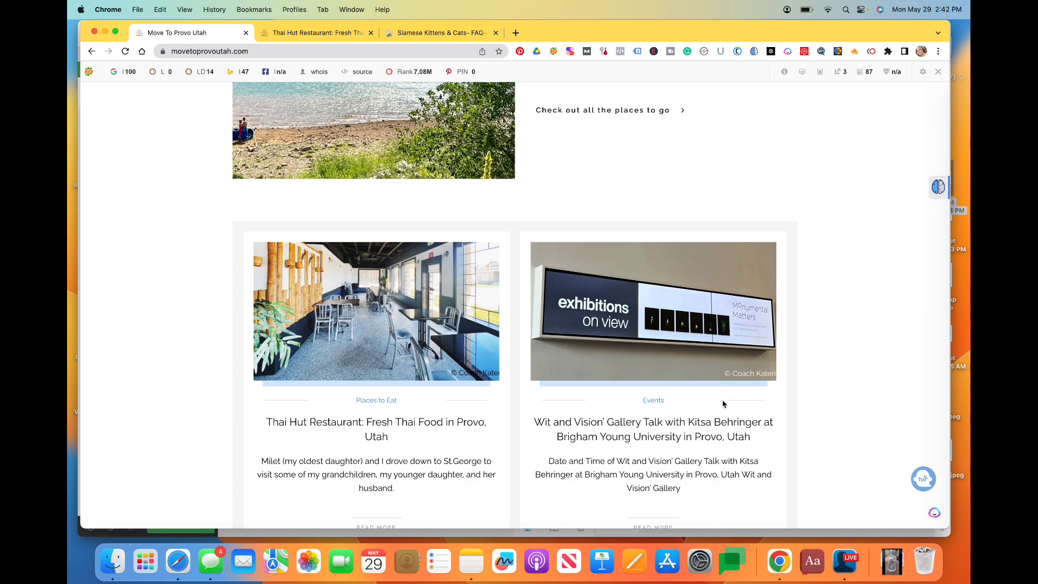
Examine the event and restaurant post cards again, from the first row down to the Family Fun Night and Oremfest Fireworks posts
scroll(725, 412, down, 2)
scroll(725, 412, down, 10)
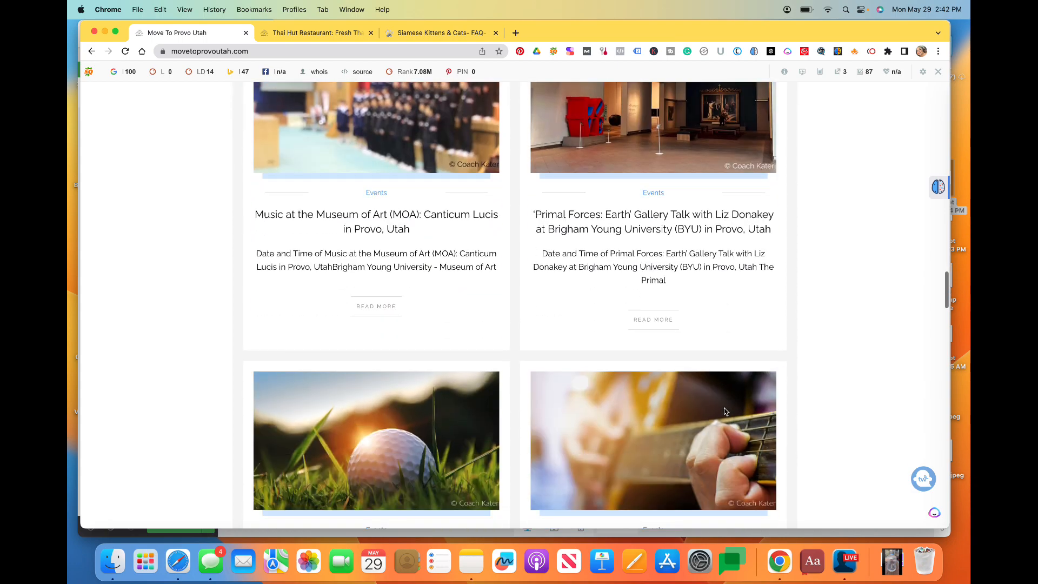
scroll(726, 411, up, 10)
scroll(725, 411, down, 4)
scroll(725, 412, down, 20)
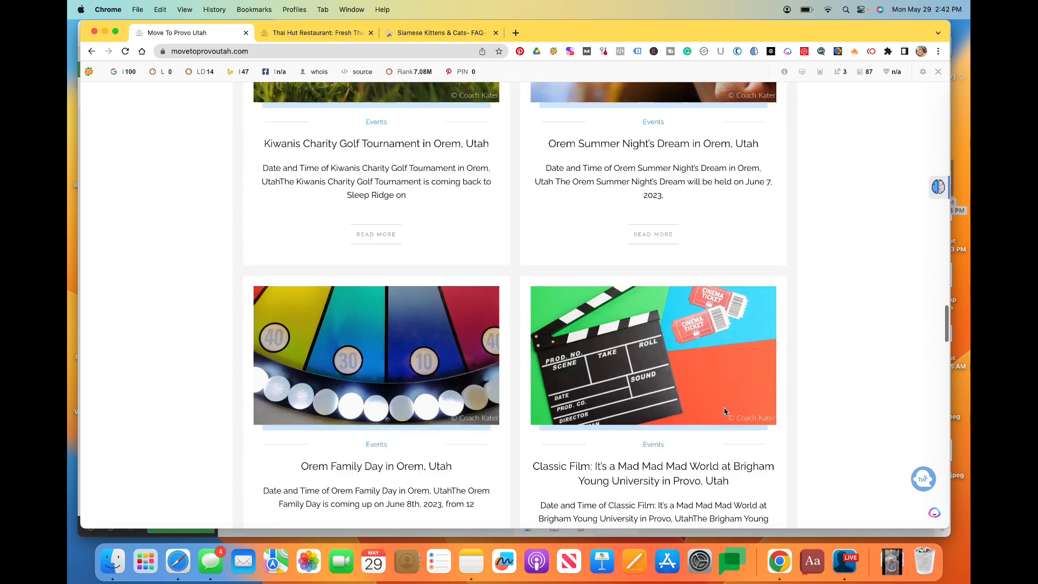
scroll(726, 412, down, 4)
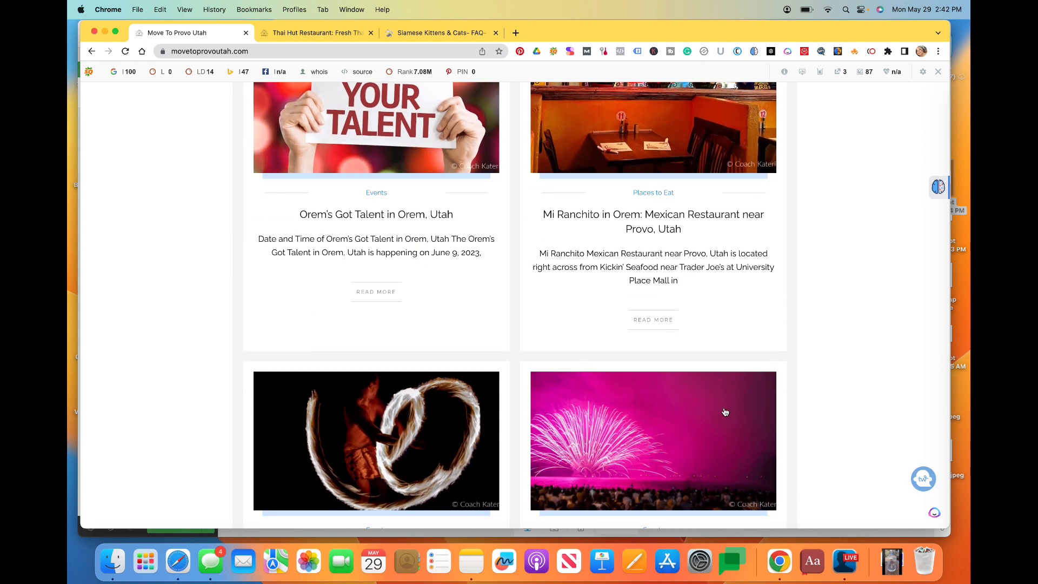
Review the Move To Provo Utah home page back from the post grid through the section blurbs to the Living in Provo Utah introduction
scroll(726, 412, up, 6)
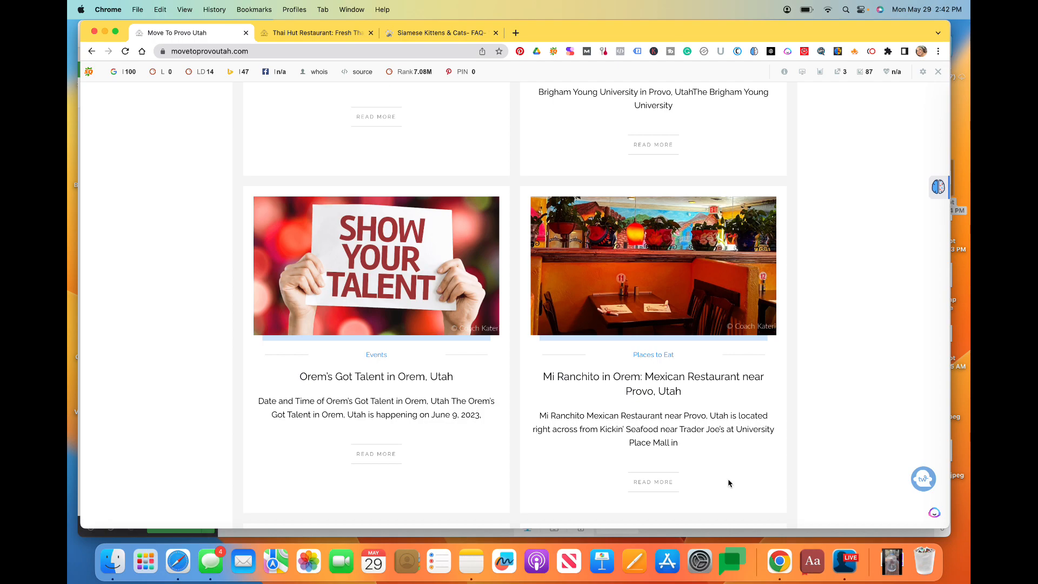
scroll(729, 483, up, 20)
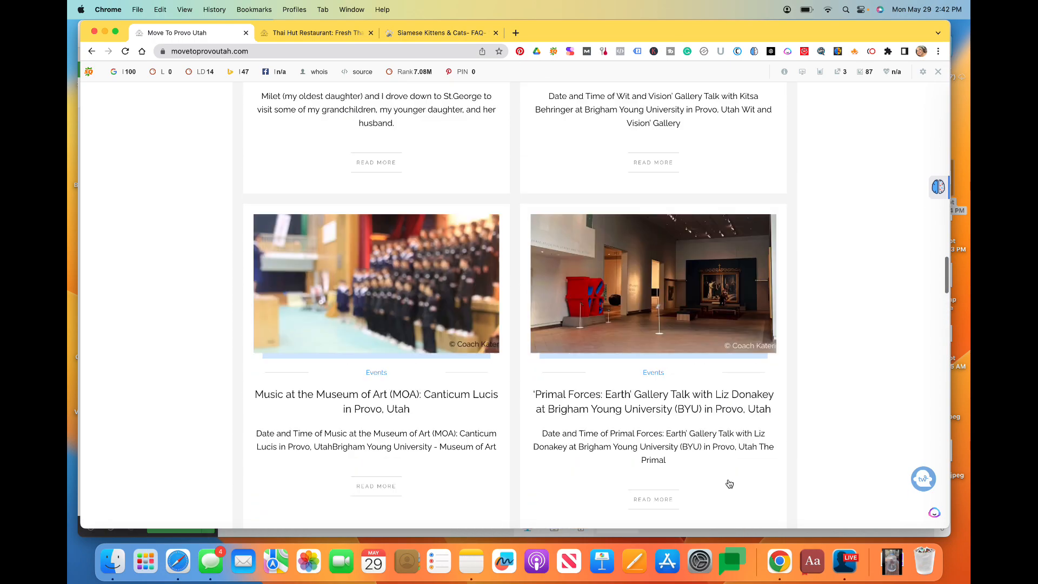
scroll(728, 483, down, 10)
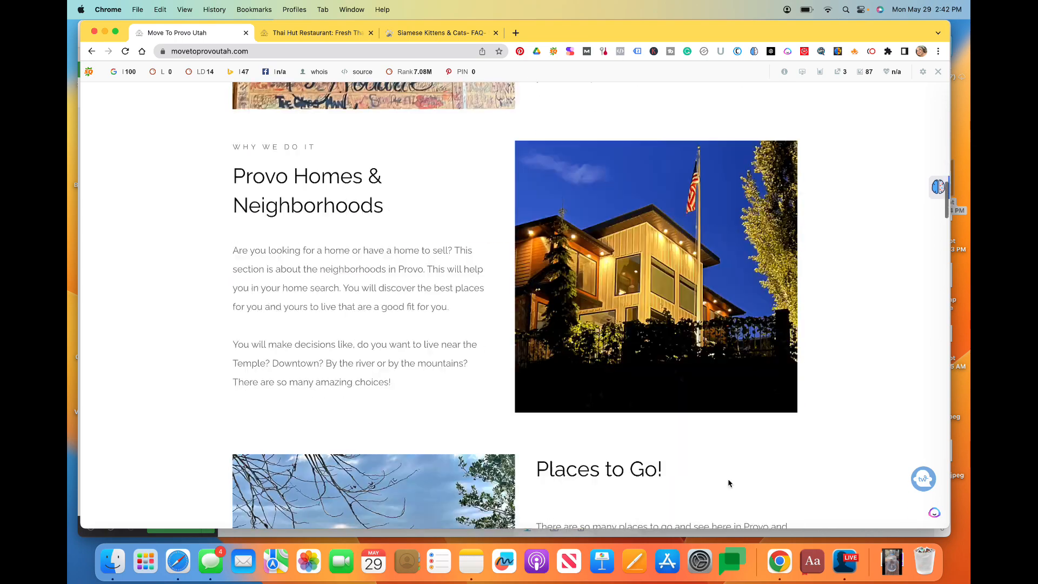
scroll(728, 483, up, 7)
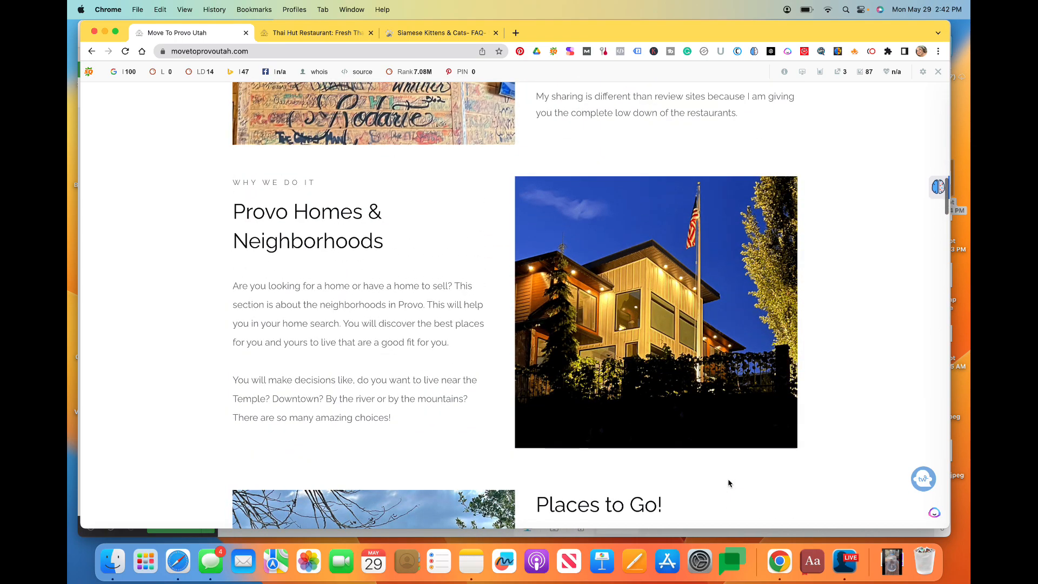
scroll(469, 398, up, 15)
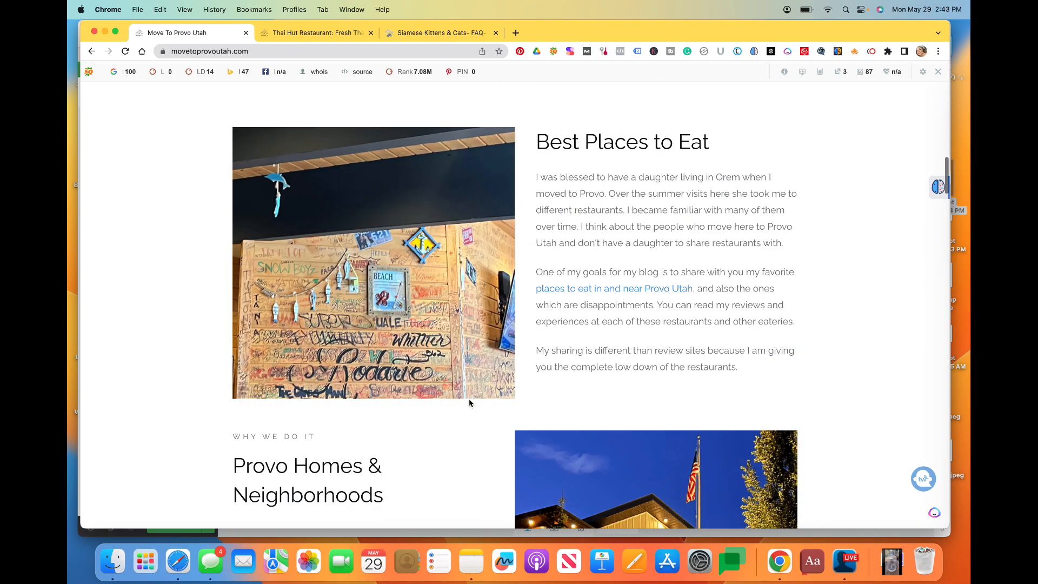
scroll(469, 400, down, 5)
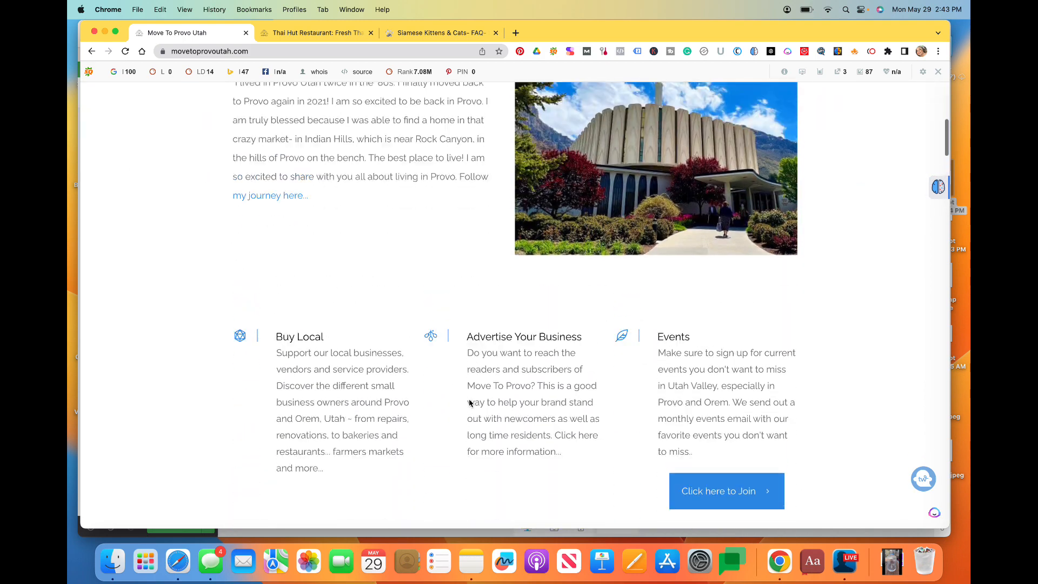
scroll(469, 400, up, 4)
scroll(469, 400, down, 3)
scroll(469, 402, up, 2)
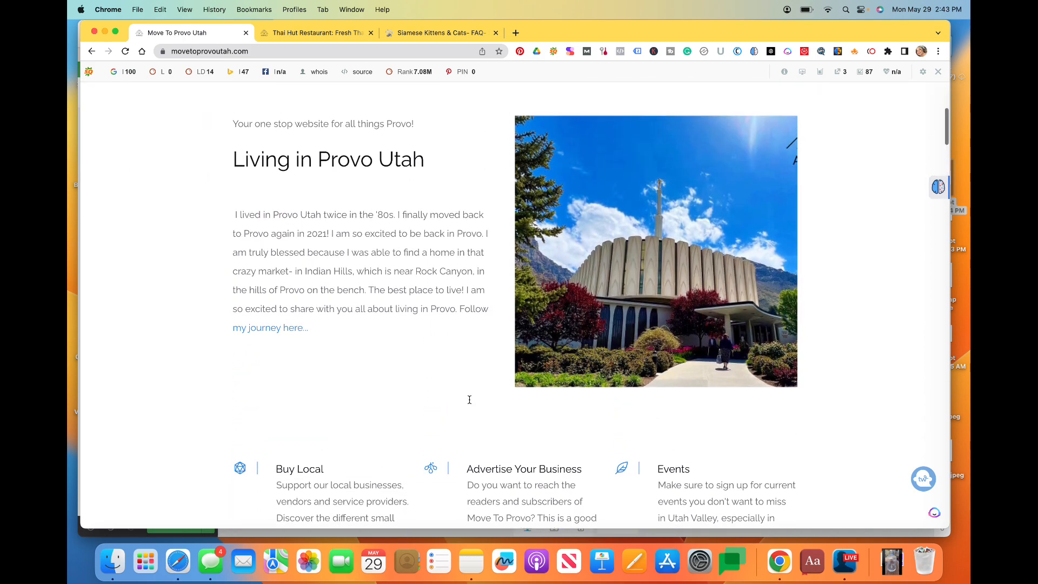
scroll(469, 402, down, 1)
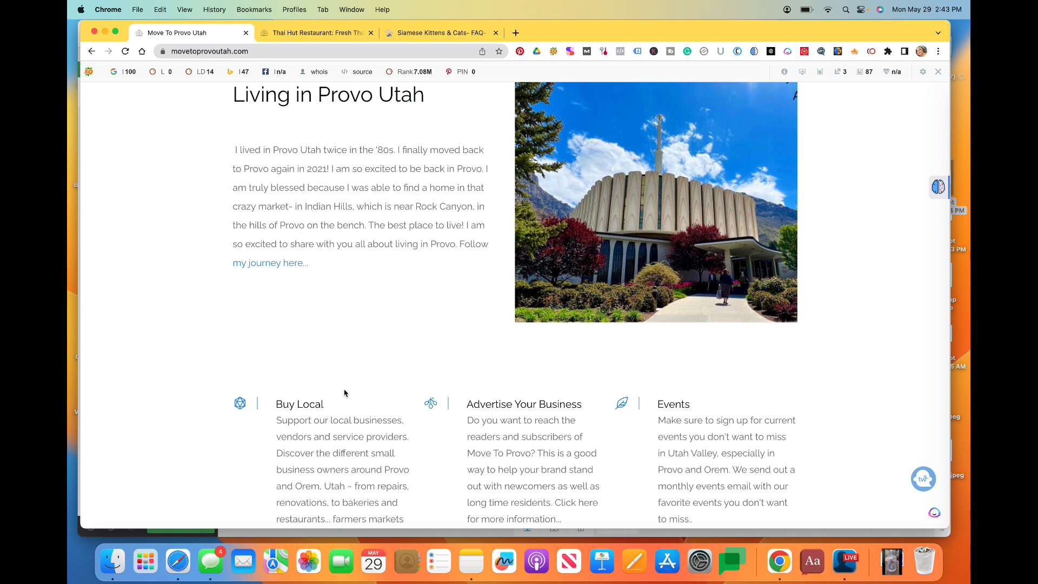
Look over the hero banner, category links and Museum of Art event posts, returning to the header of the home page
scroll(349, 417, up, 4)
scroll(349, 416, up, 3)
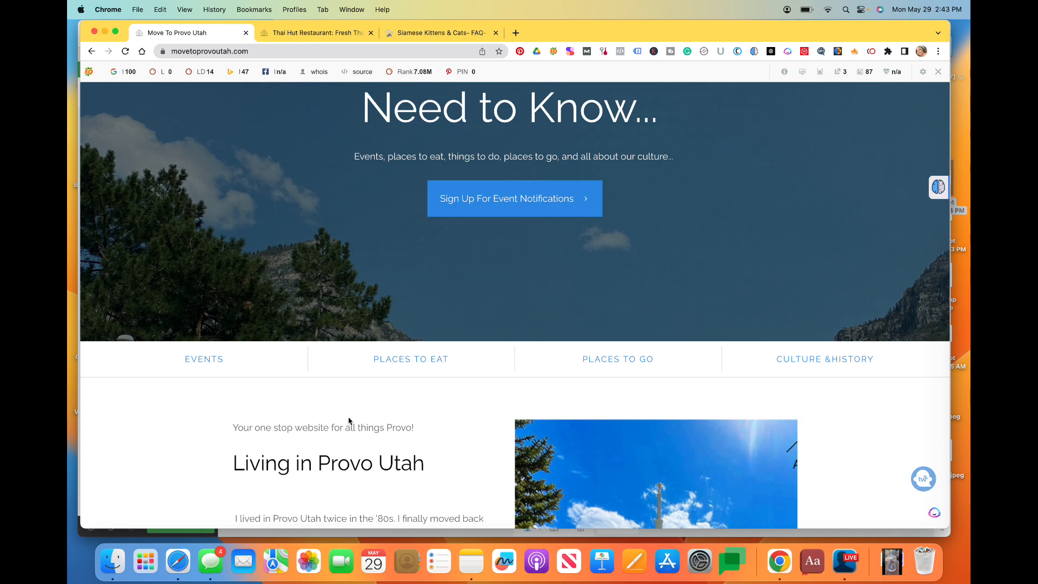
scroll(442, 448, down, 20)
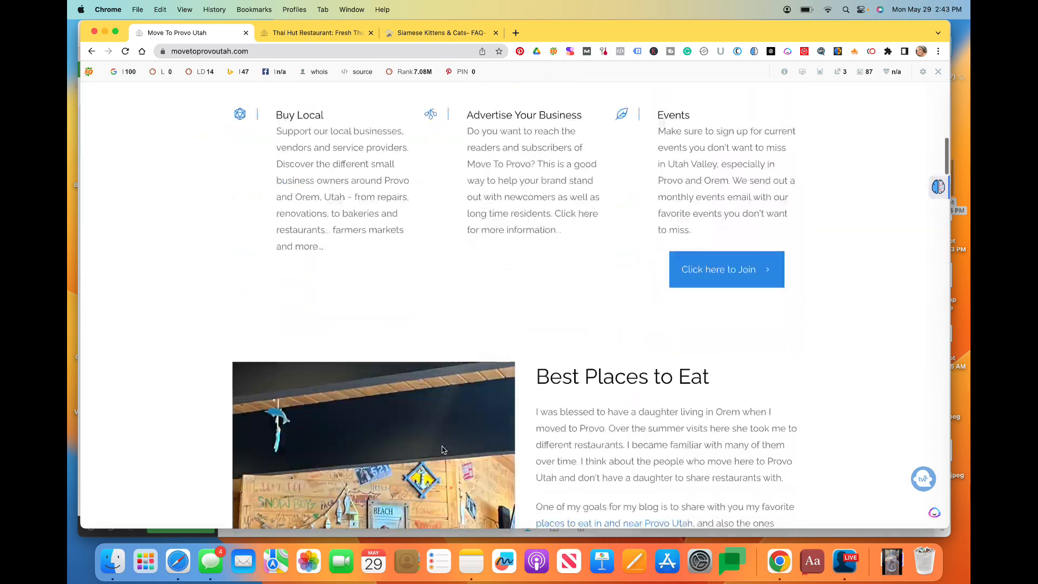
scroll(442, 449, down, 8)
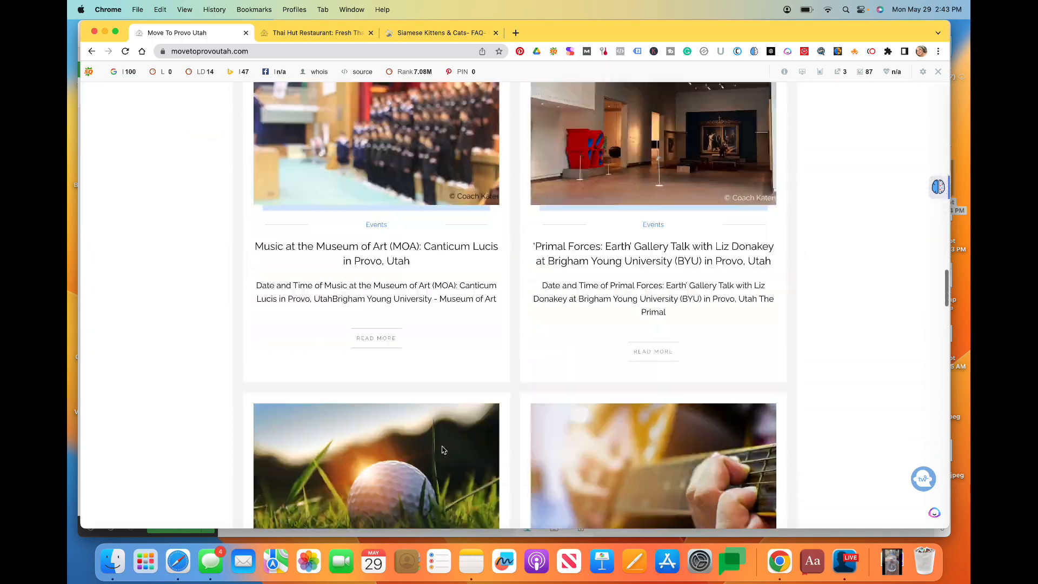
scroll(443, 449, up, 20)
scroll(442, 449, up, 15)
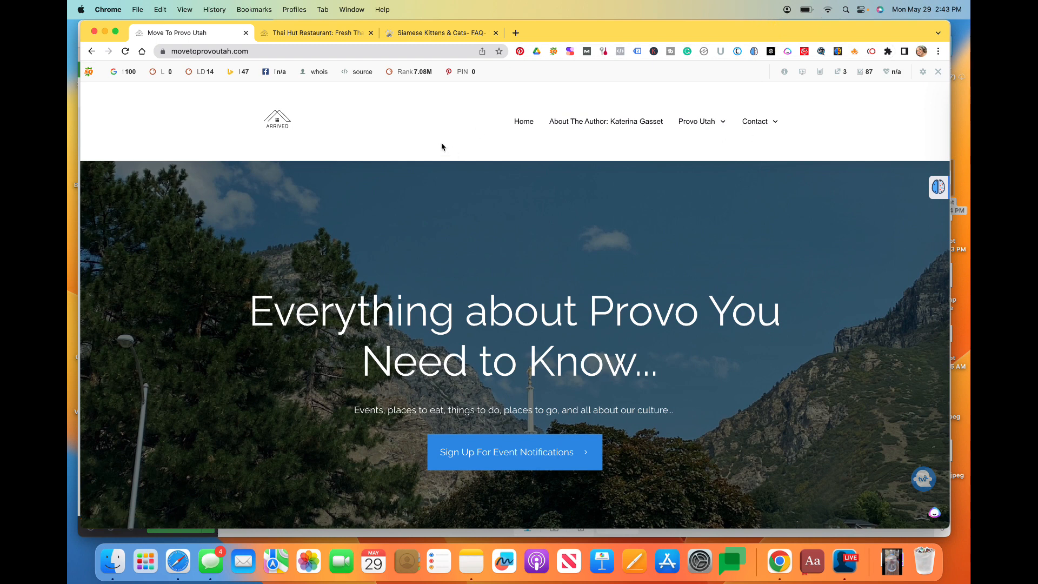
Switch to the Safari window where the Move To Provo Utah home page is open in the Thrive Architect editor
click(105, 32)
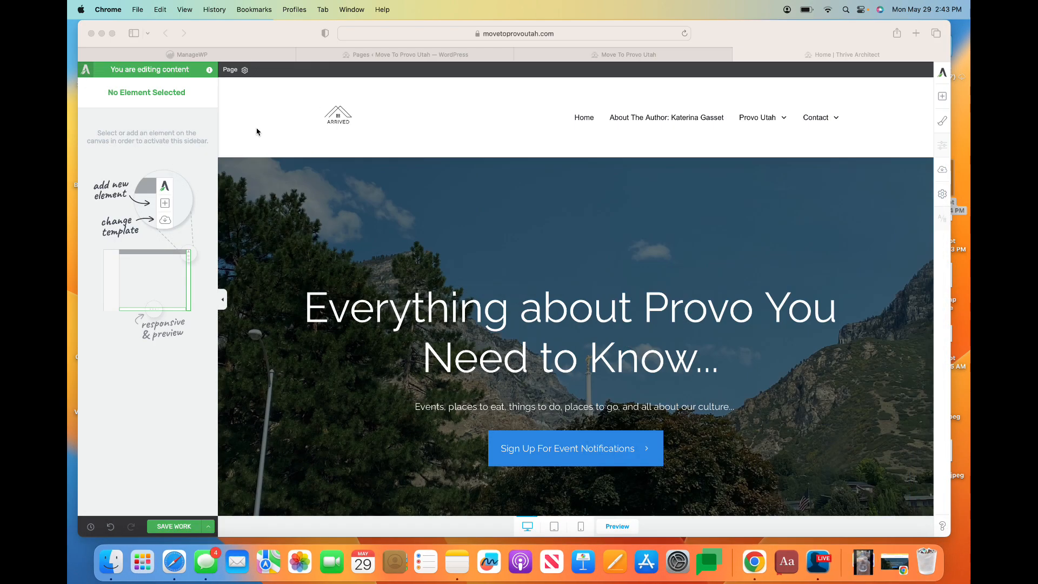
click(458, 142)
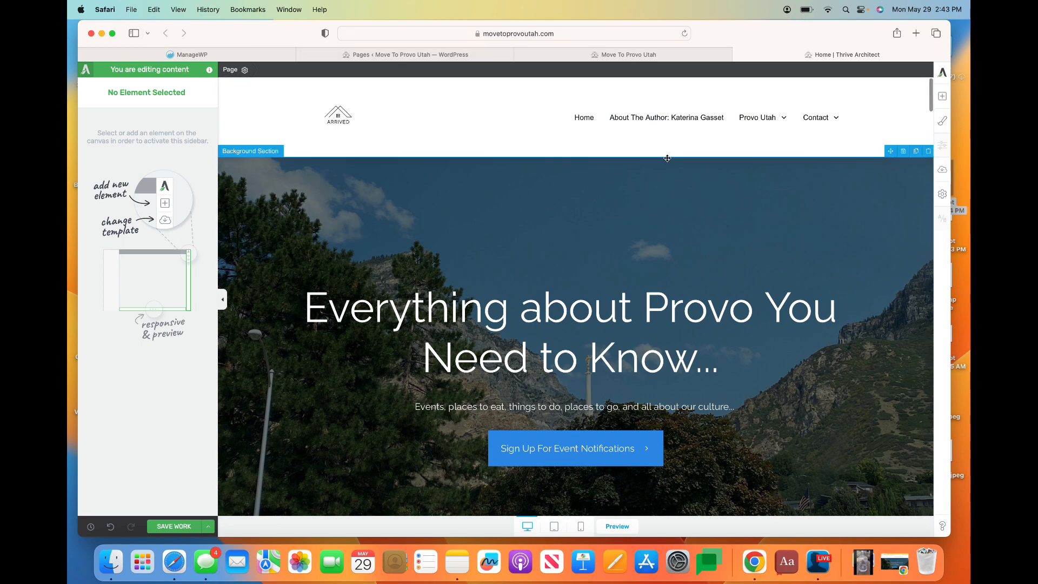
drag(767, 32, 683, 24)
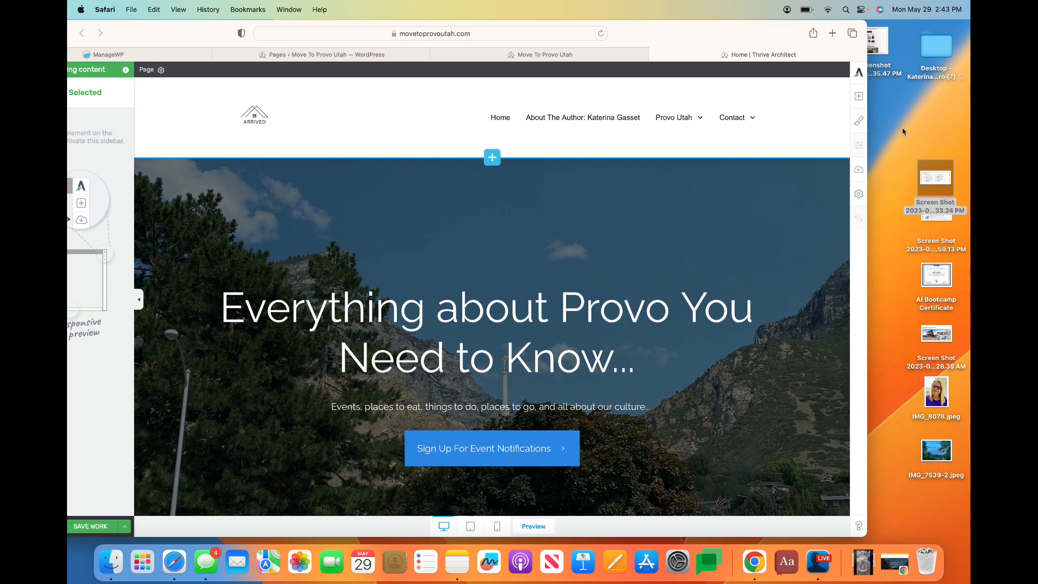
click(924, 44)
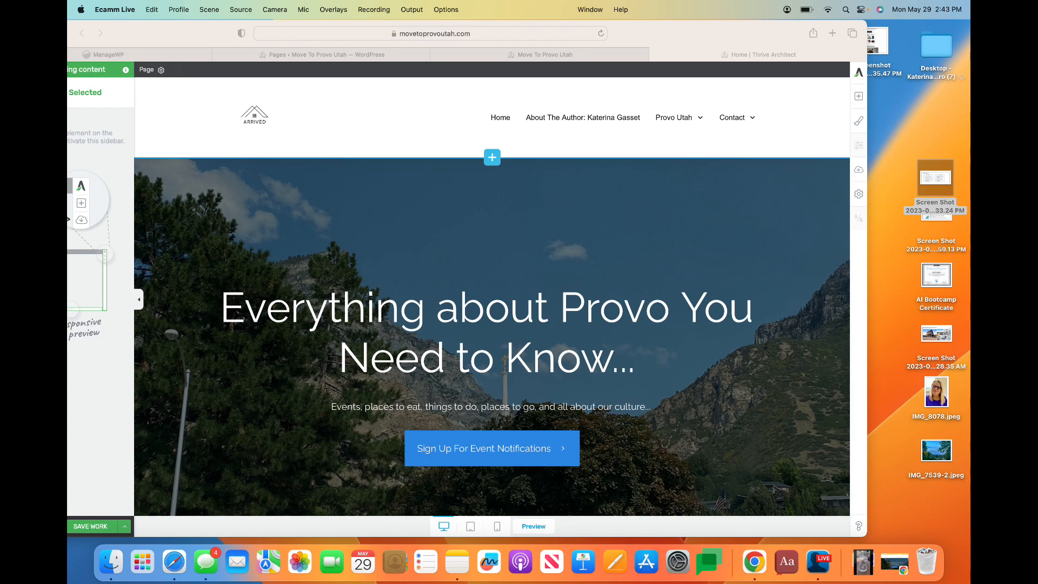
drag(761, 36, 848, 8)
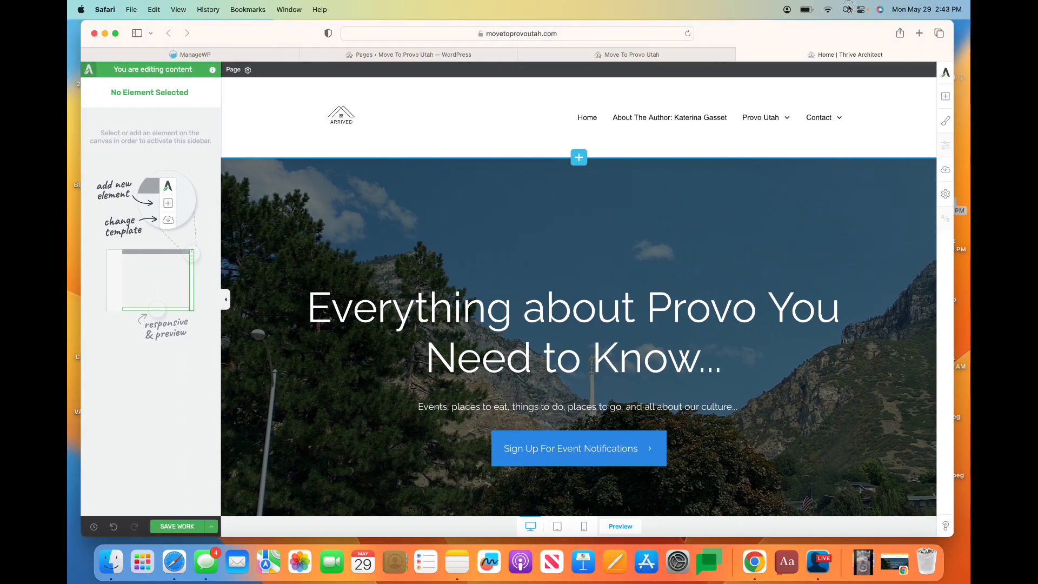
Add a Post List element to the empty background section between the post grid and the contact information
scroll(717, 179, down, 10)
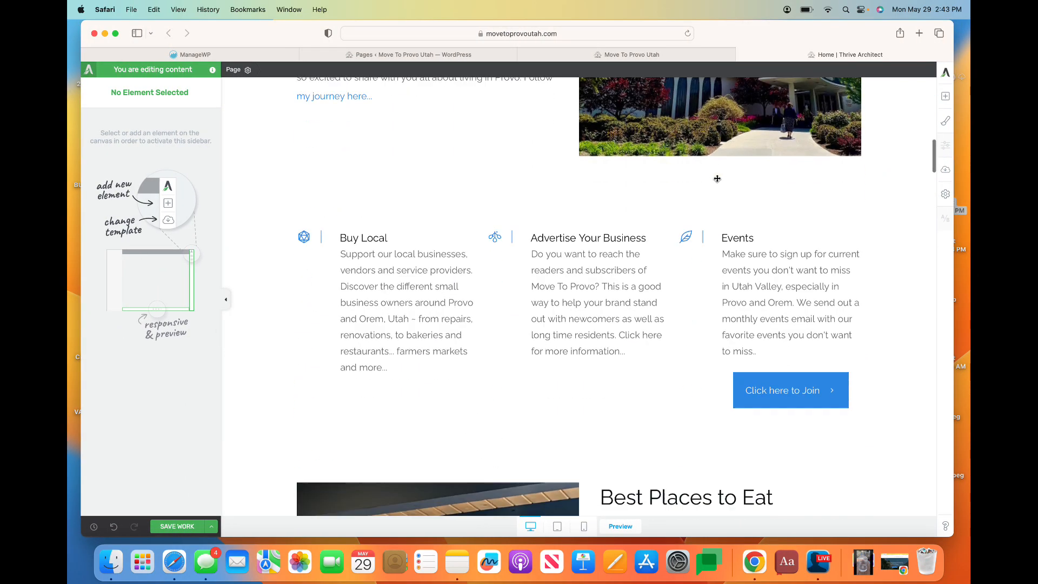
scroll(717, 178, down, 20)
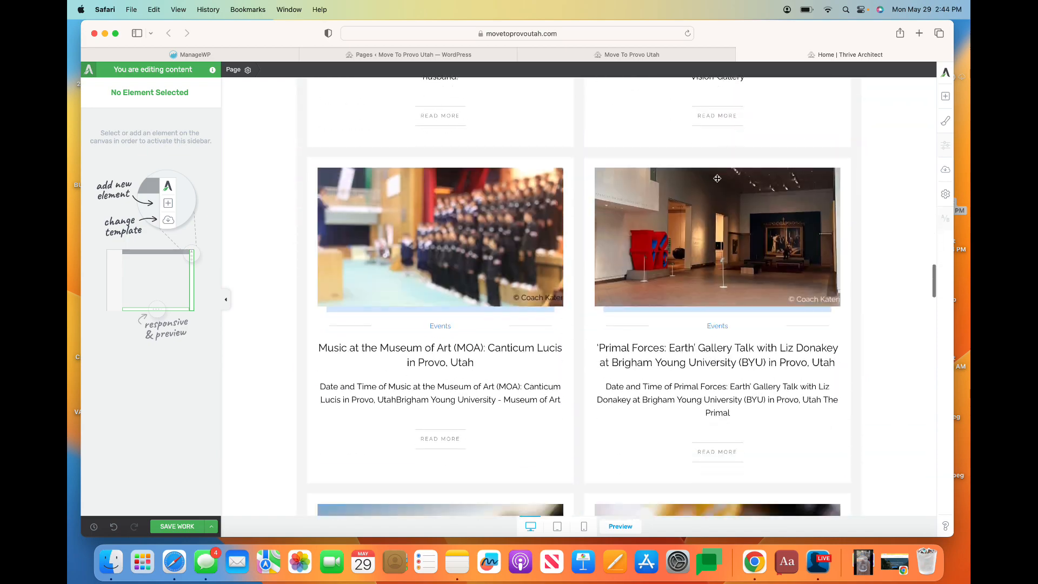
scroll(717, 179, down, 20)
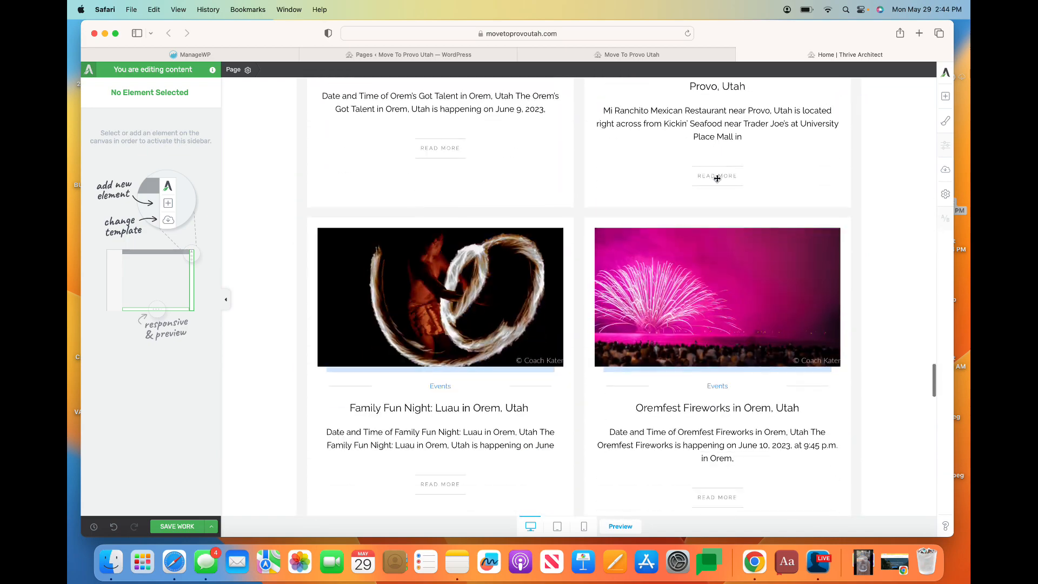
scroll(717, 178, down, 20)
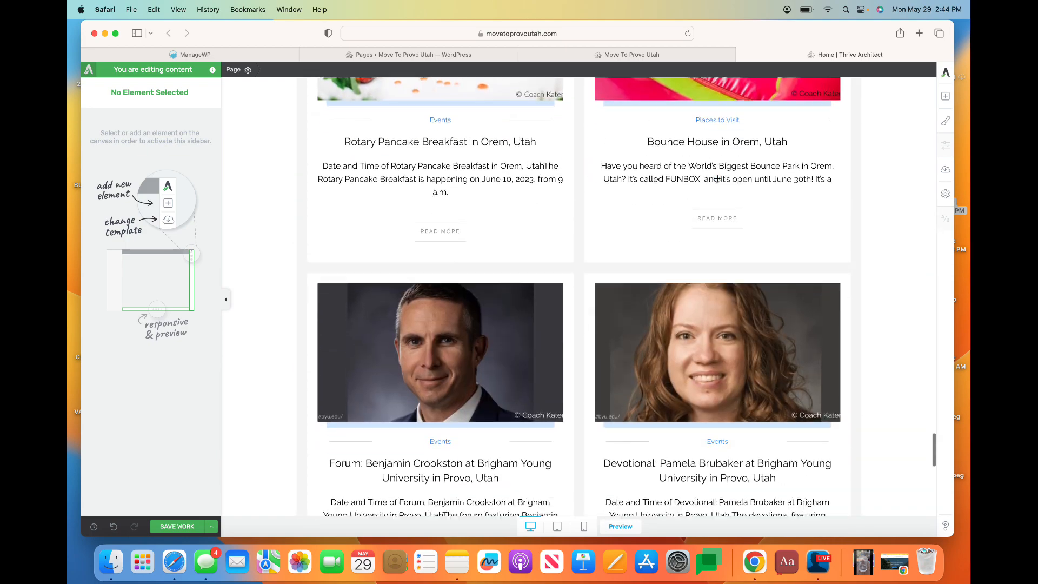
scroll(717, 179, down, 8)
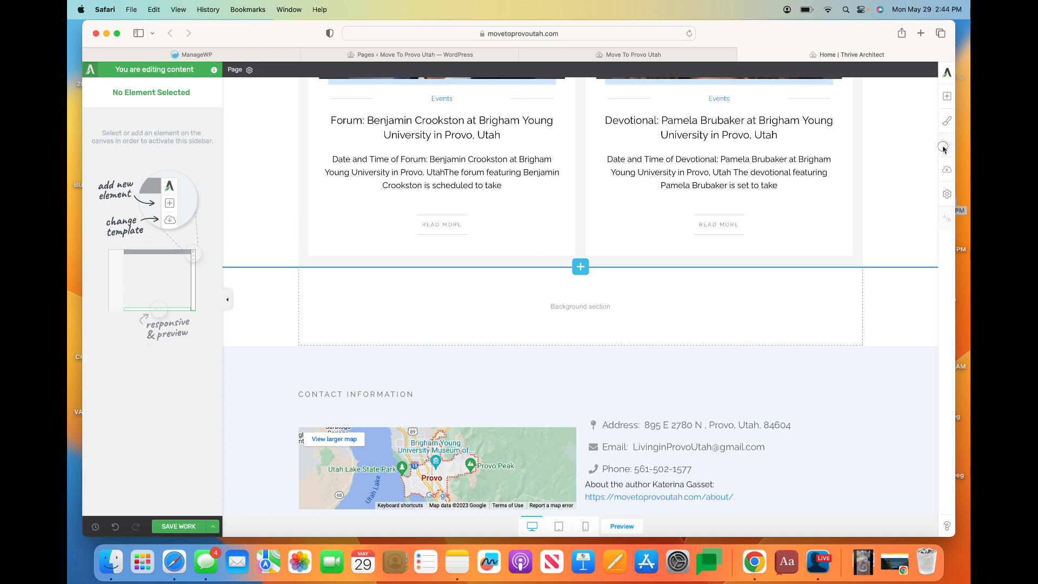
click(946, 98)
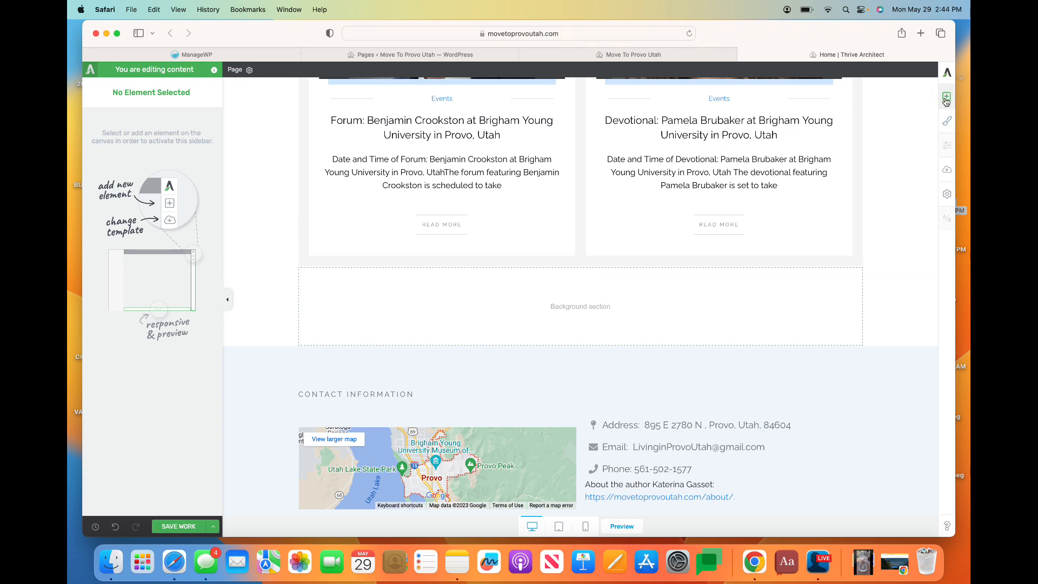
scroll(900, 400, down, 5)
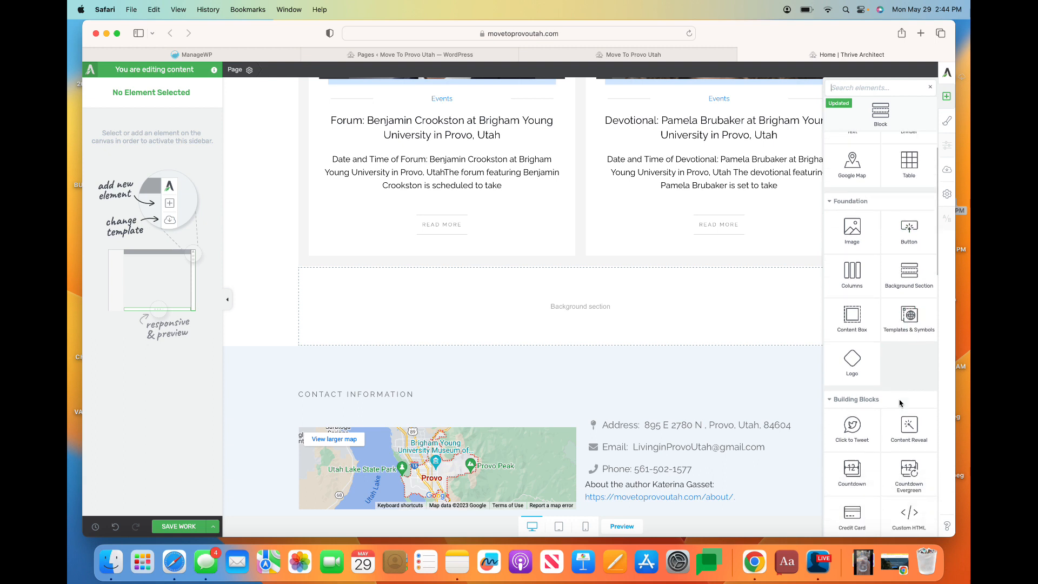
scroll(900, 401, down, 5)
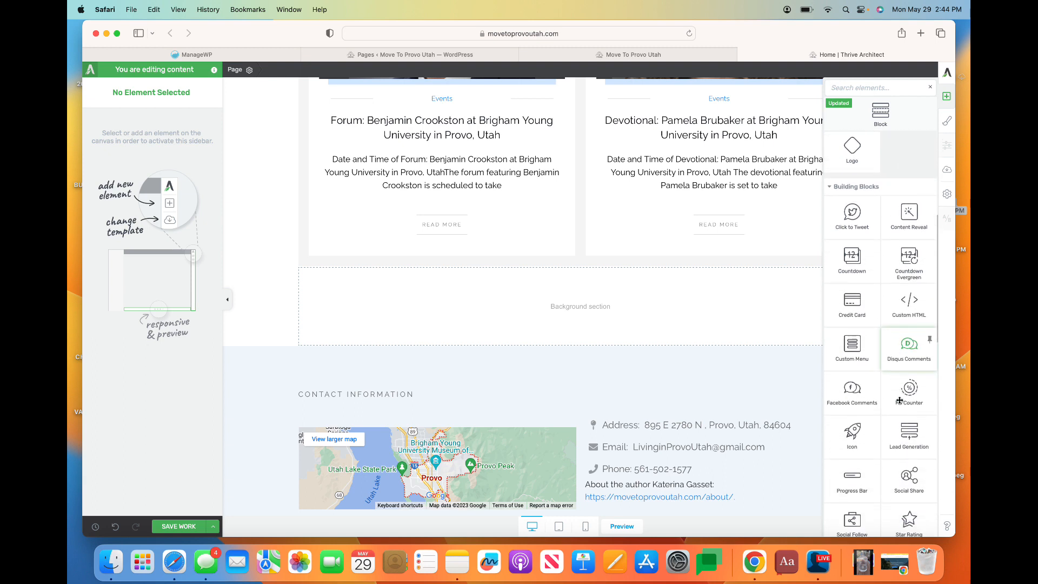
scroll(900, 400, down, 5)
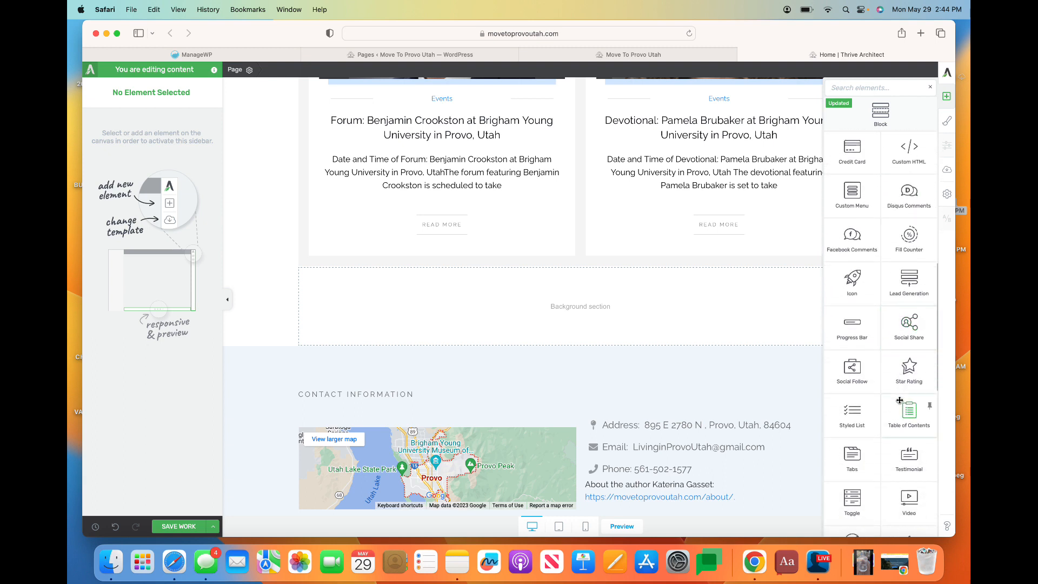
scroll(899, 400, down, 5)
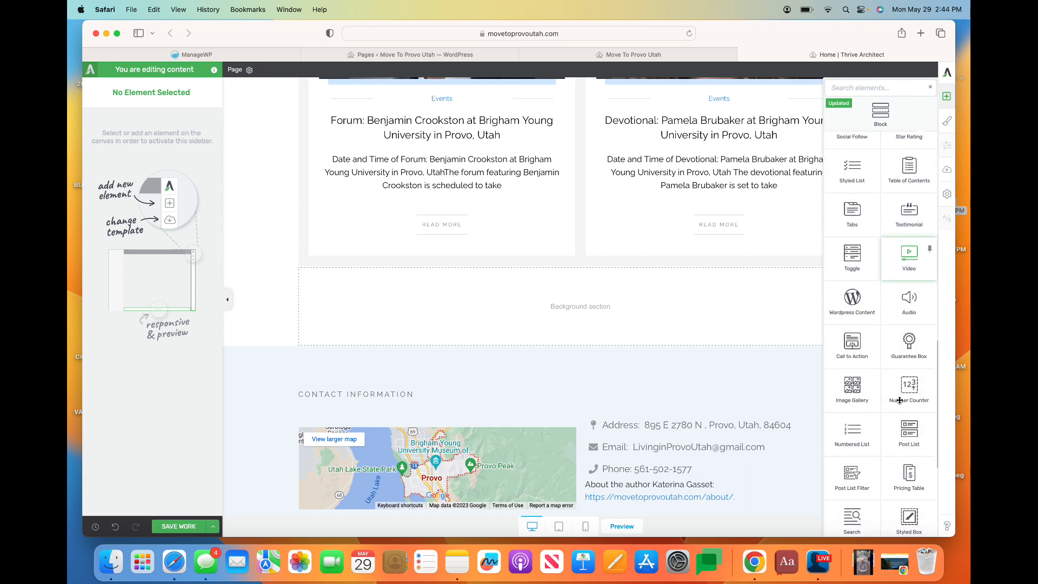
scroll(900, 400, down, 2)
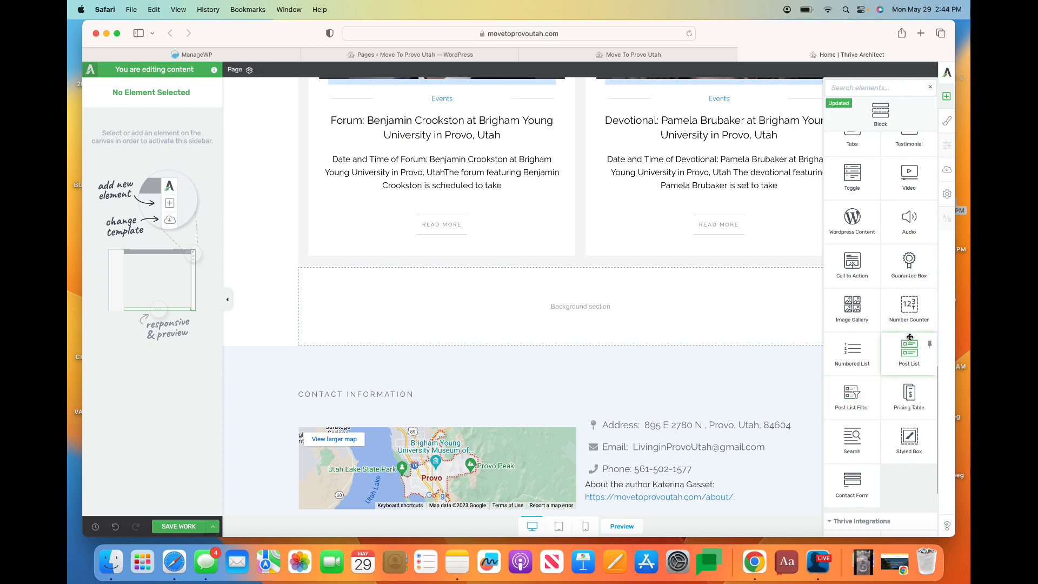
drag(919, 348, 608, 305)
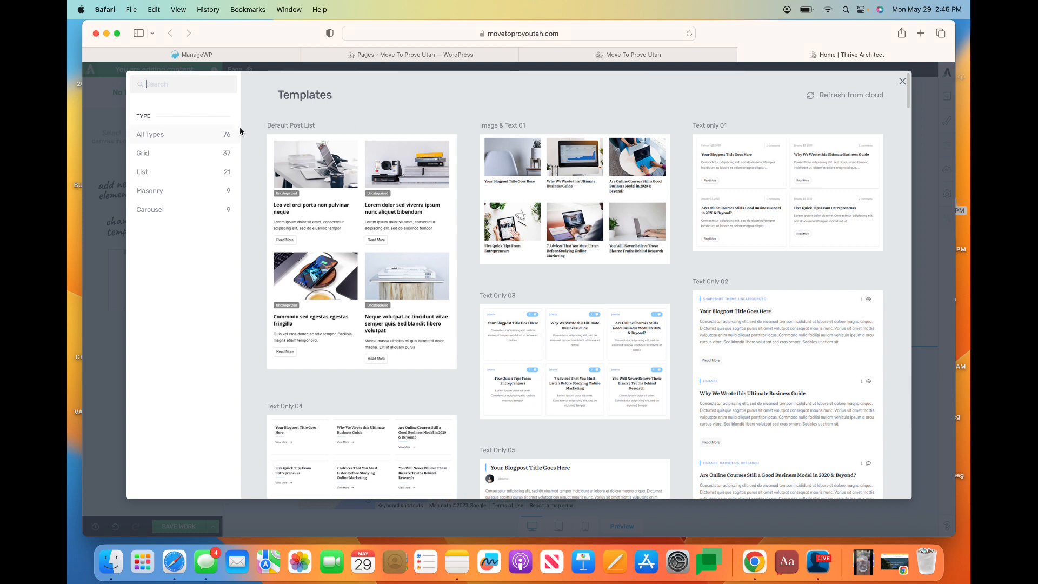
Filter the post list templates to the Grid type and look over the first designs, down to Image & Text 09
click(228, 158)
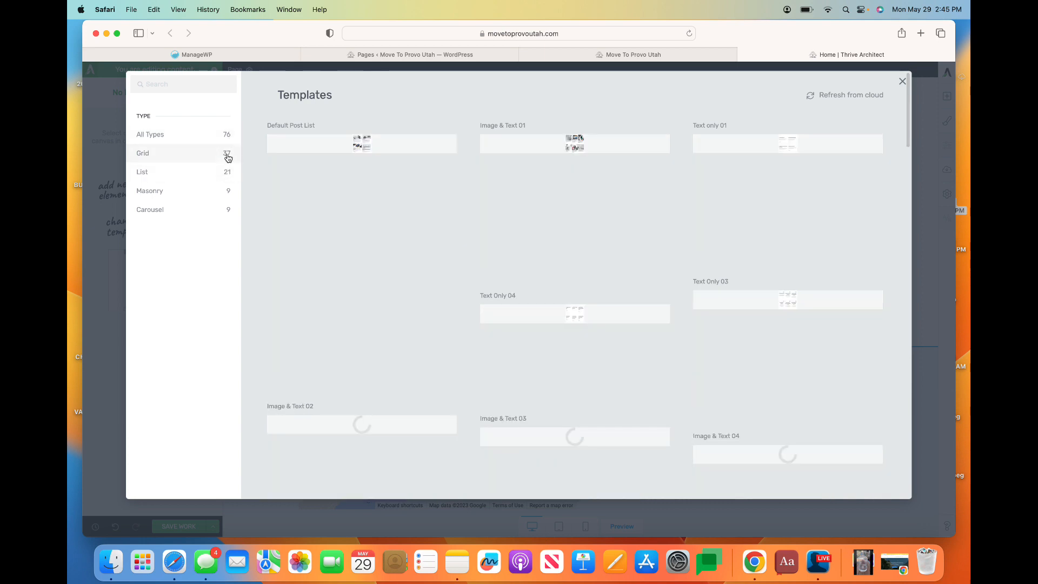
scroll(510, 340, down, 1)
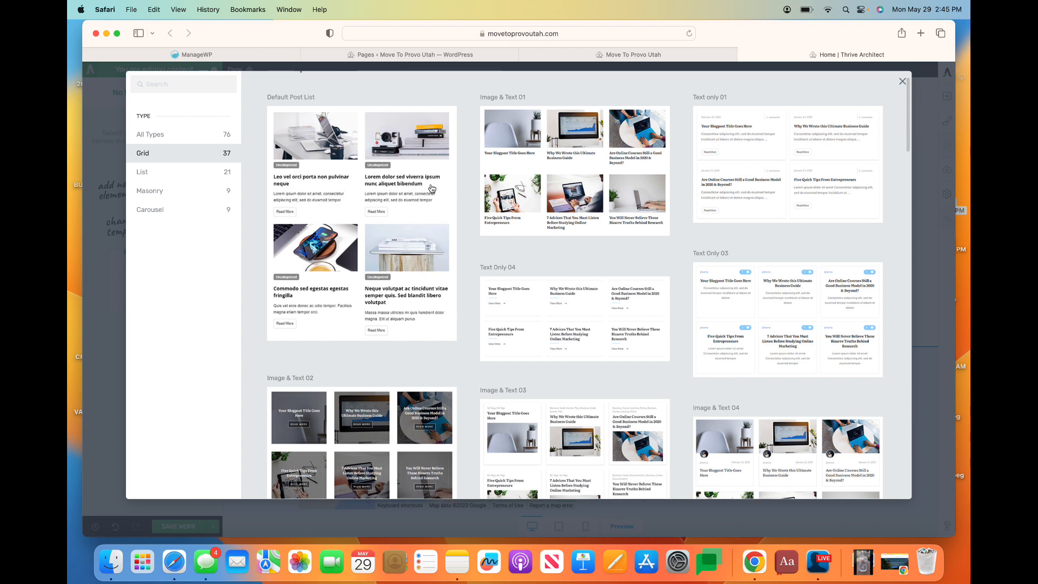
scroll(582, 254, down, 1)
scroll(582, 255, up, 1)
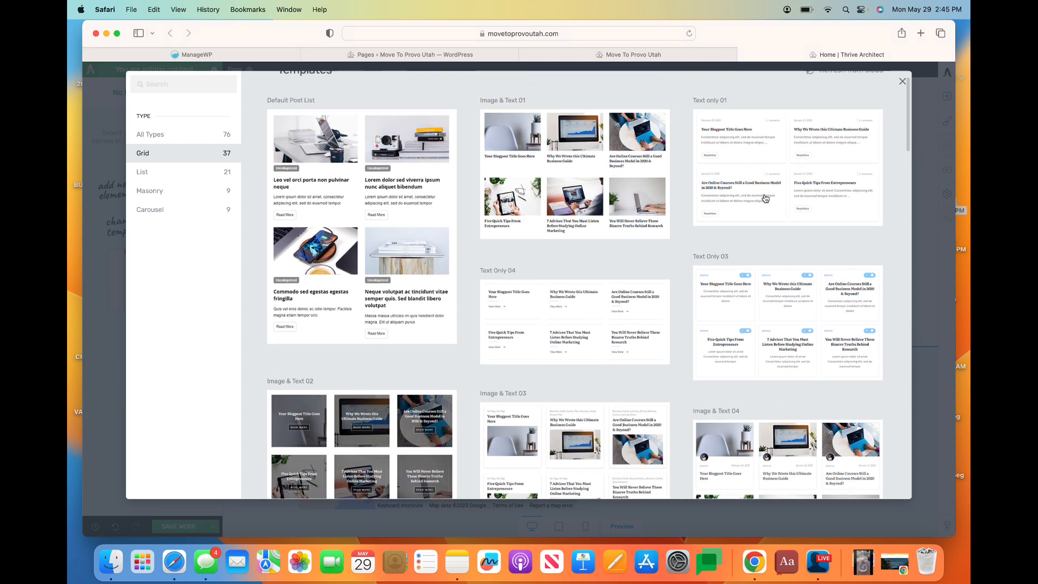
scroll(765, 199, down, 3)
scroll(766, 198, down, 1)
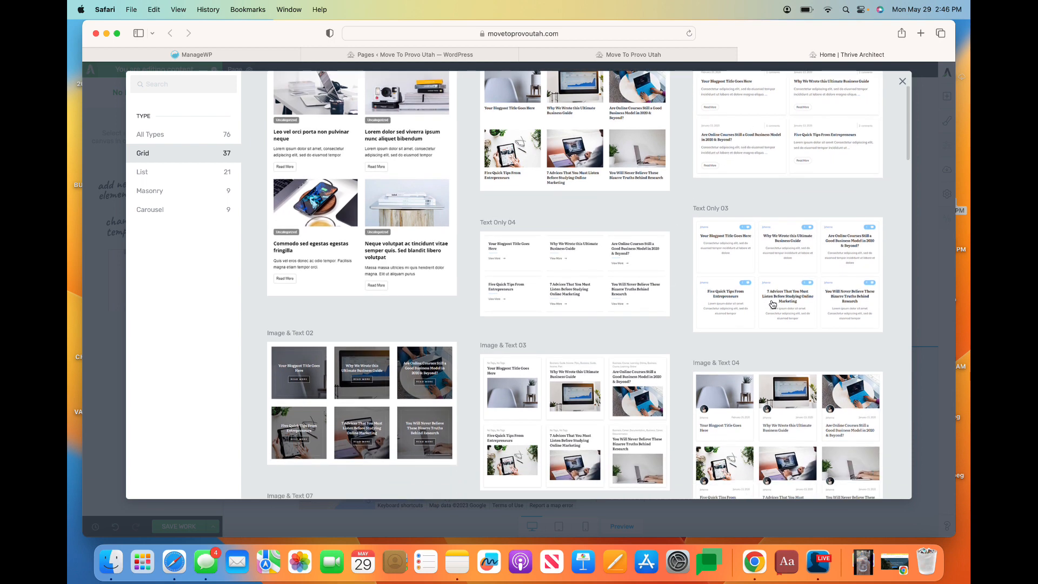
scroll(774, 305, up, 2)
scroll(773, 305, down, 10)
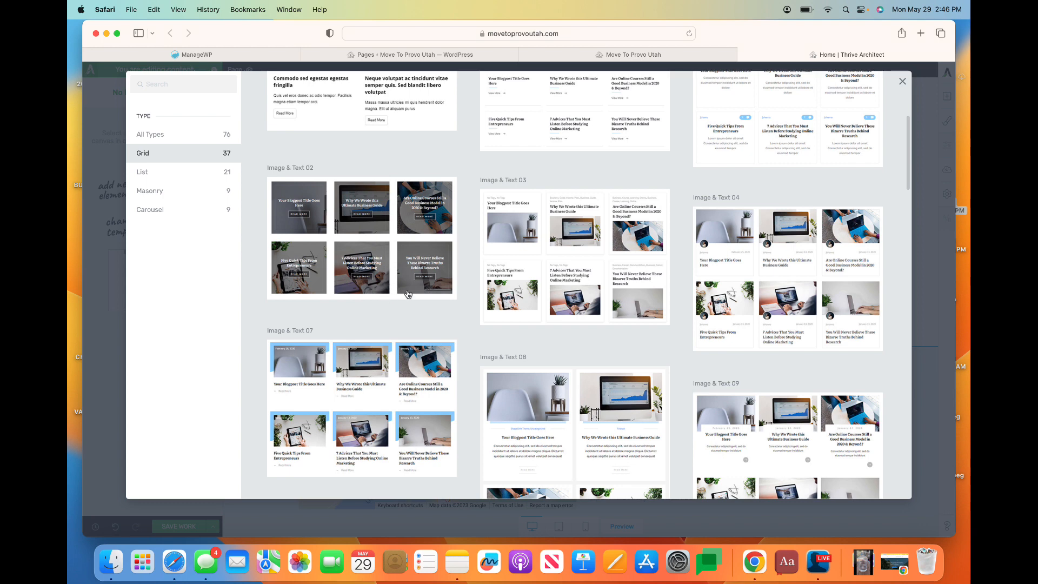
scroll(723, 320, down, 3)
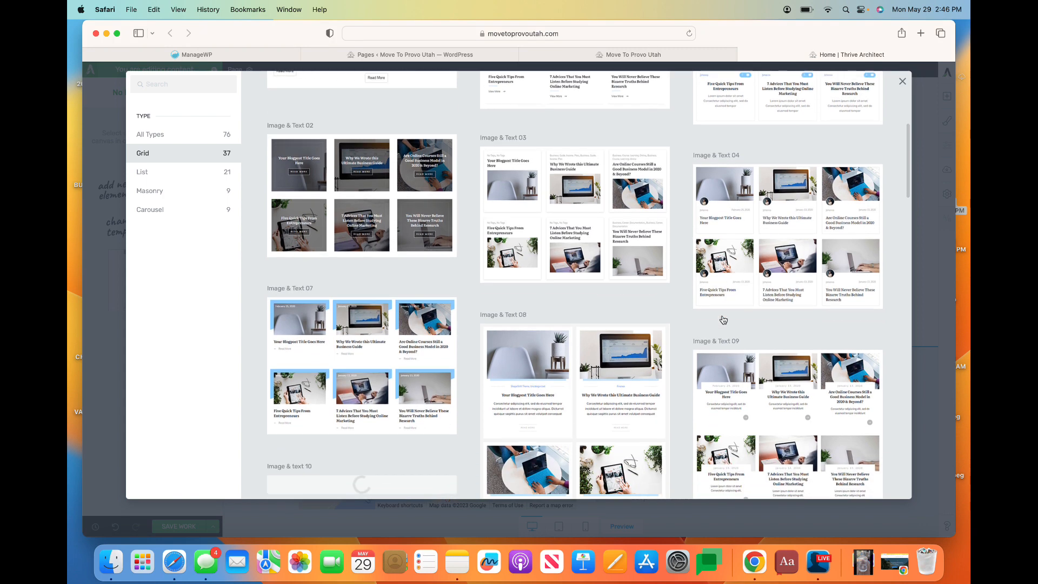
scroll(577, 338, down, 2)
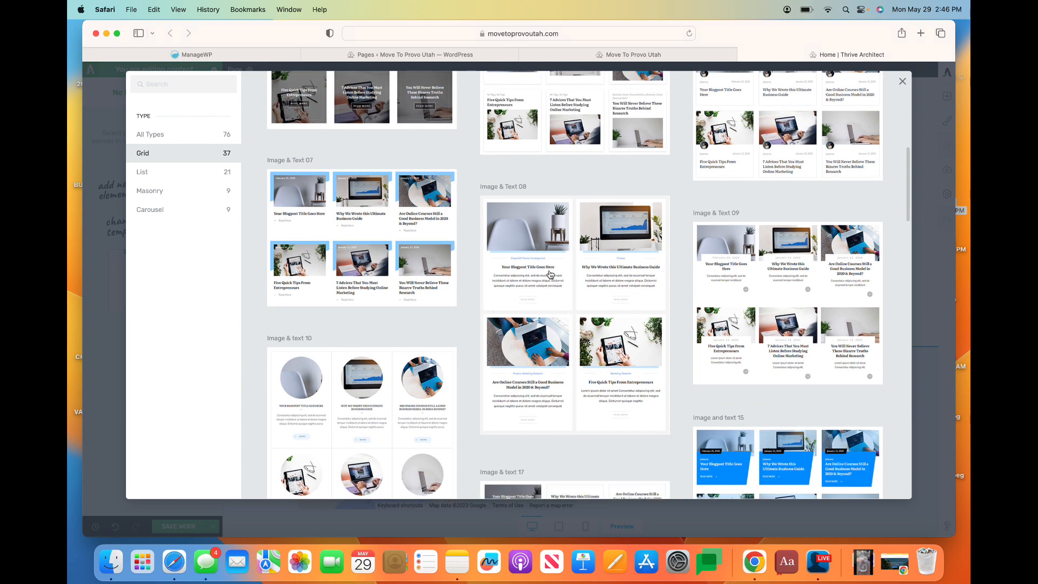
Examine the grid templates from Default Post List through Image & Text 08, 10, 15, 17, 18 and 20 to the small-size designs
scroll(549, 278, up, 10)
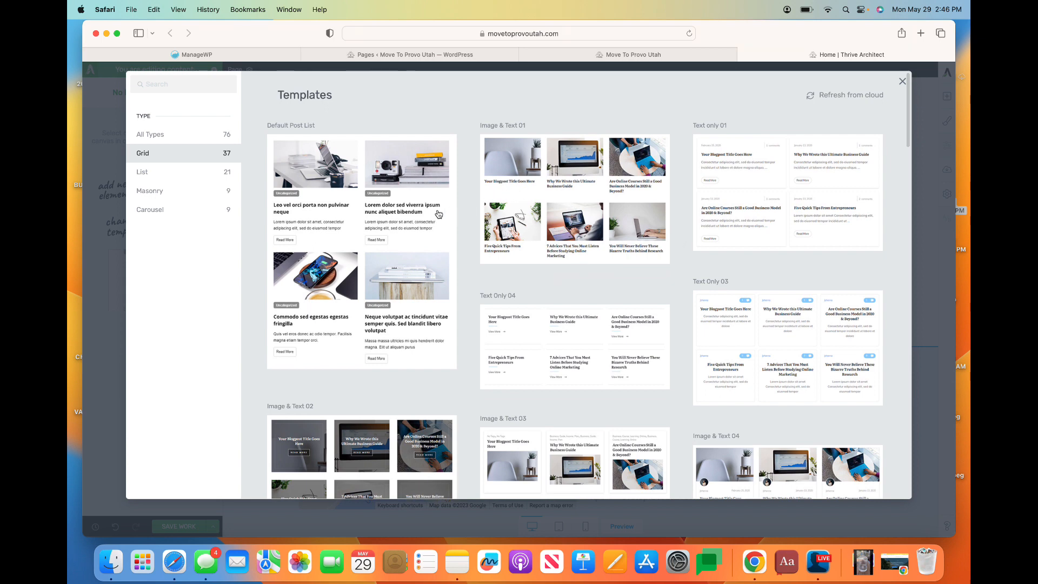
scroll(438, 214, down, 6)
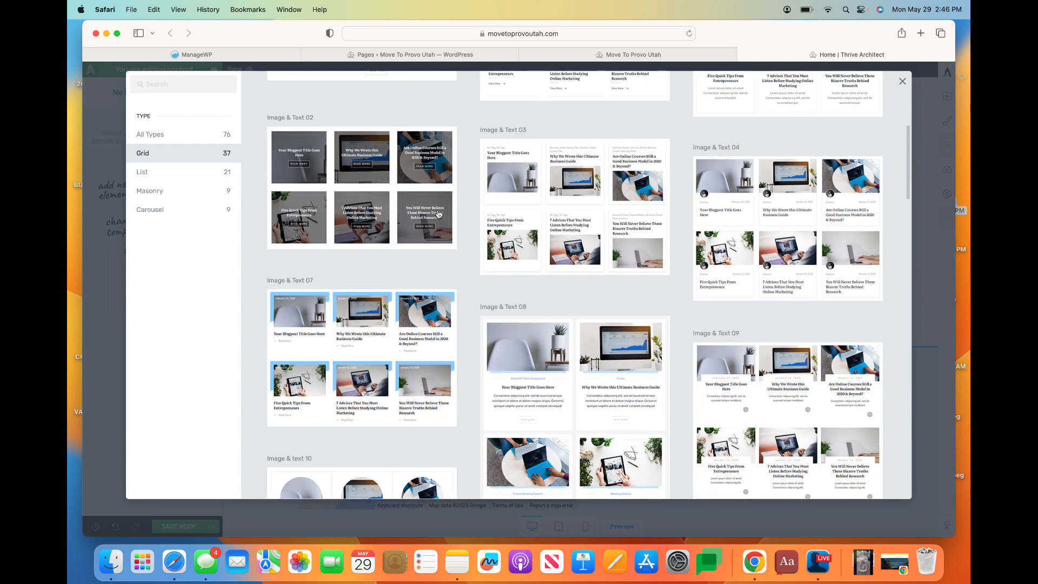
scroll(439, 214, down, 1)
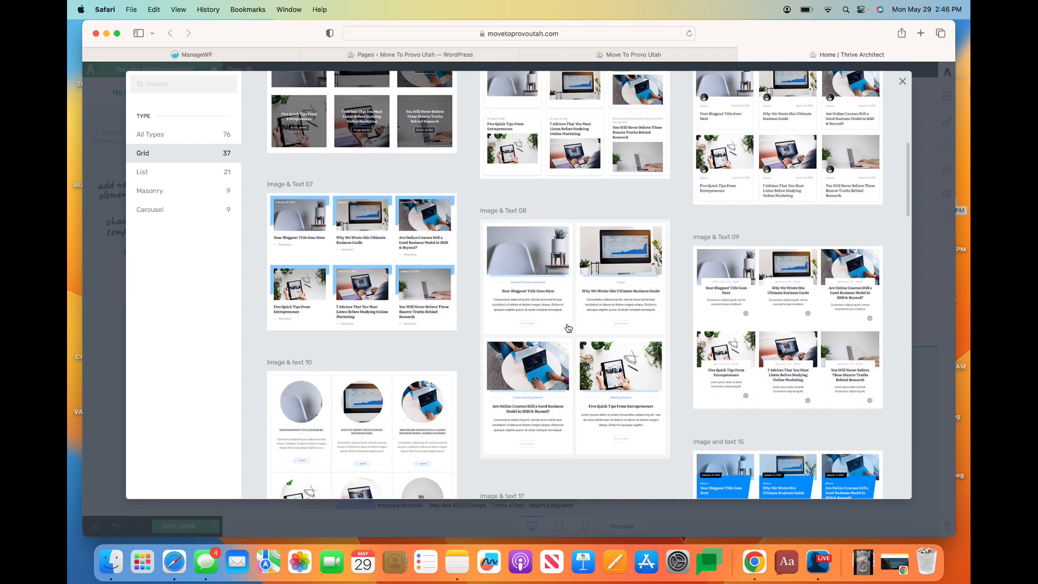
scroll(568, 328, down, 1)
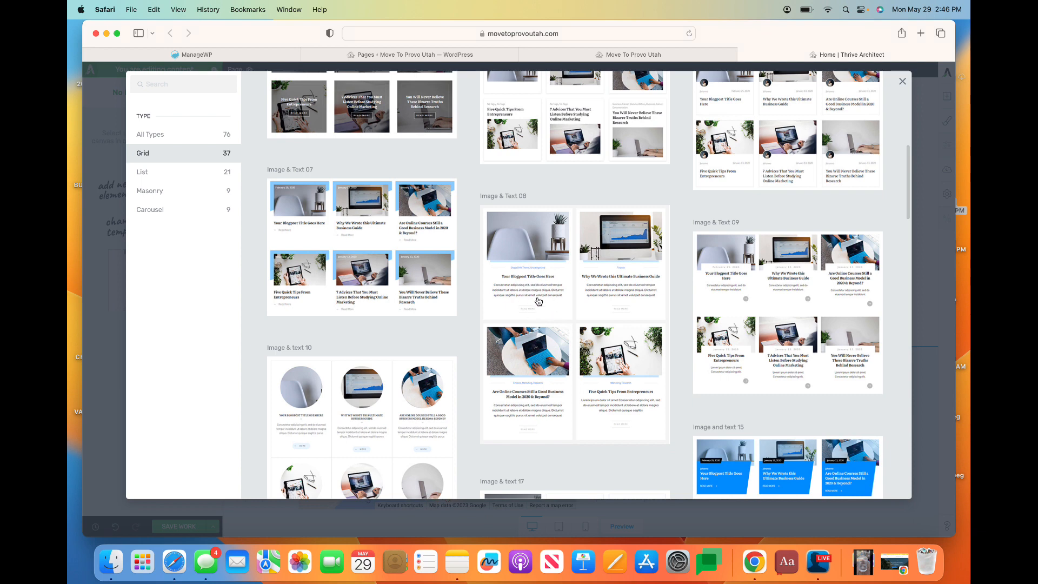
scroll(592, 354, down, 1)
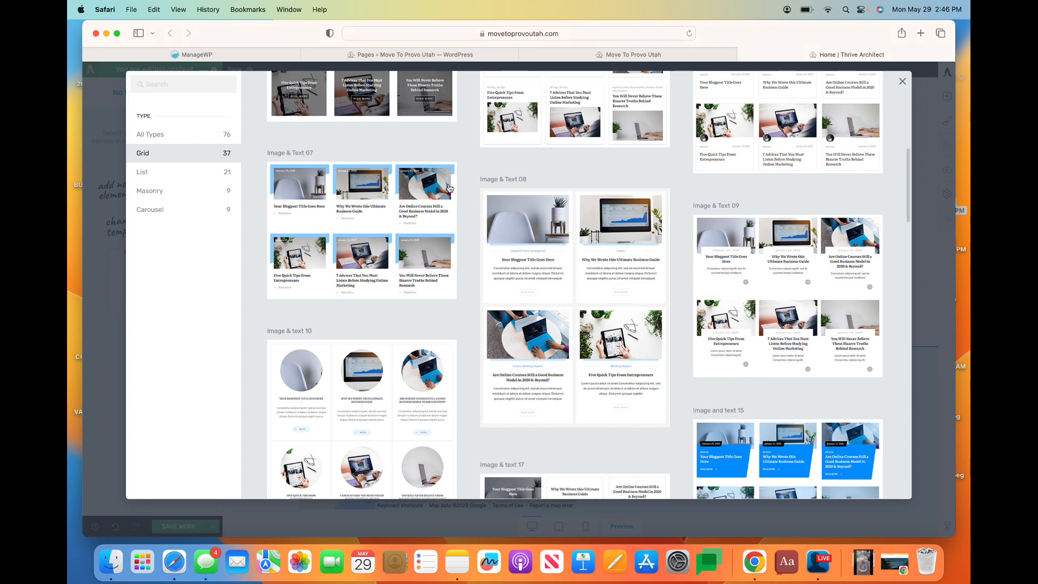
scroll(396, 254, down, 1)
scroll(396, 254, down, 4)
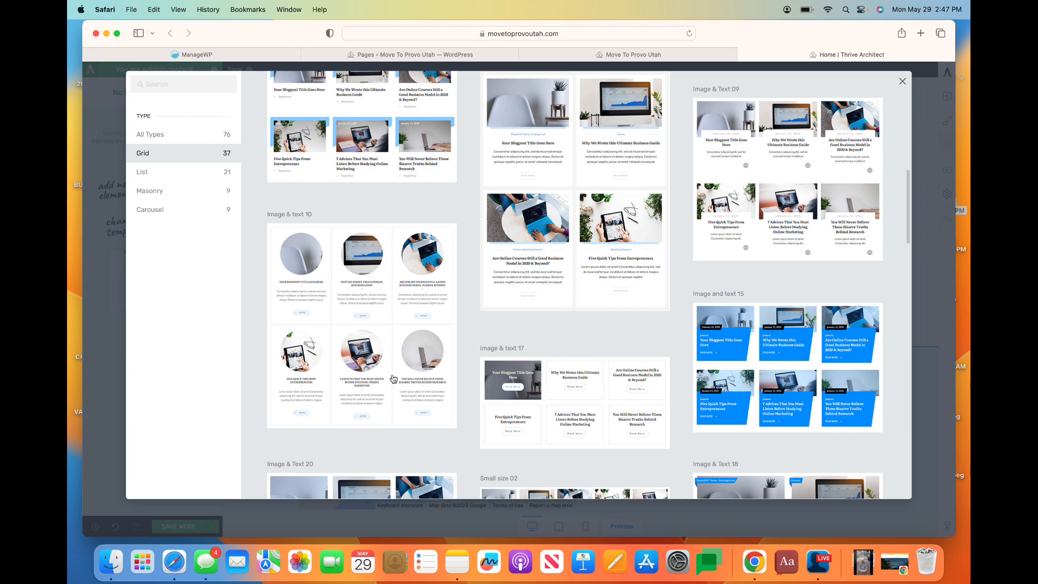
scroll(393, 378, down, 3)
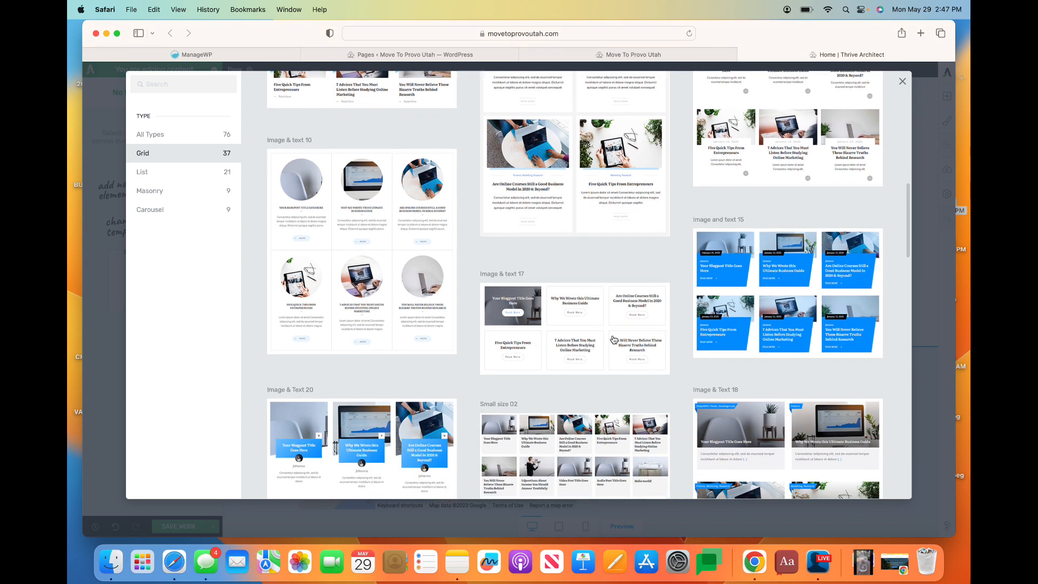
scroll(771, 301, down, 2)
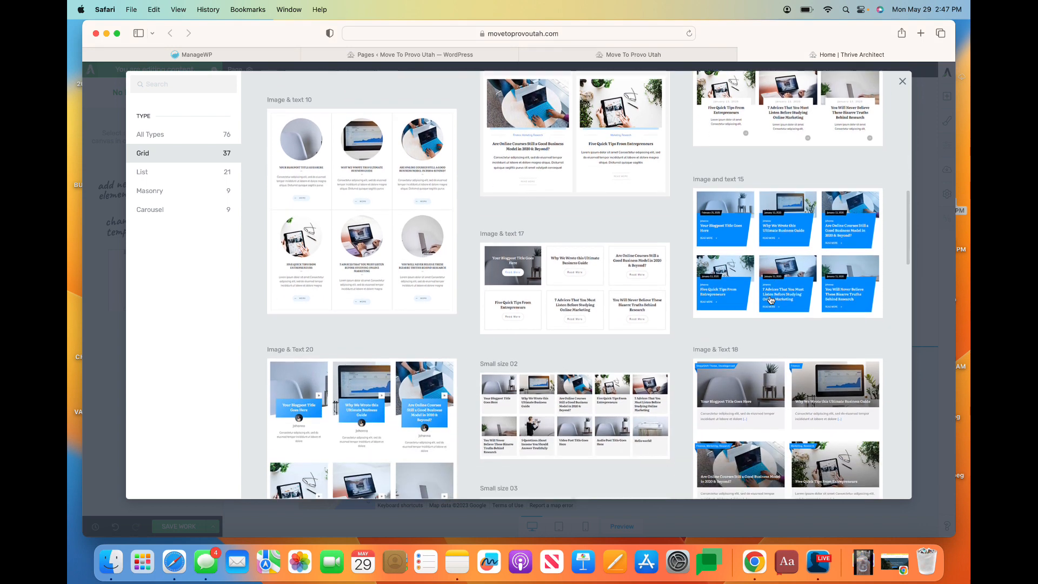
scroll(771, 300, down, 4)
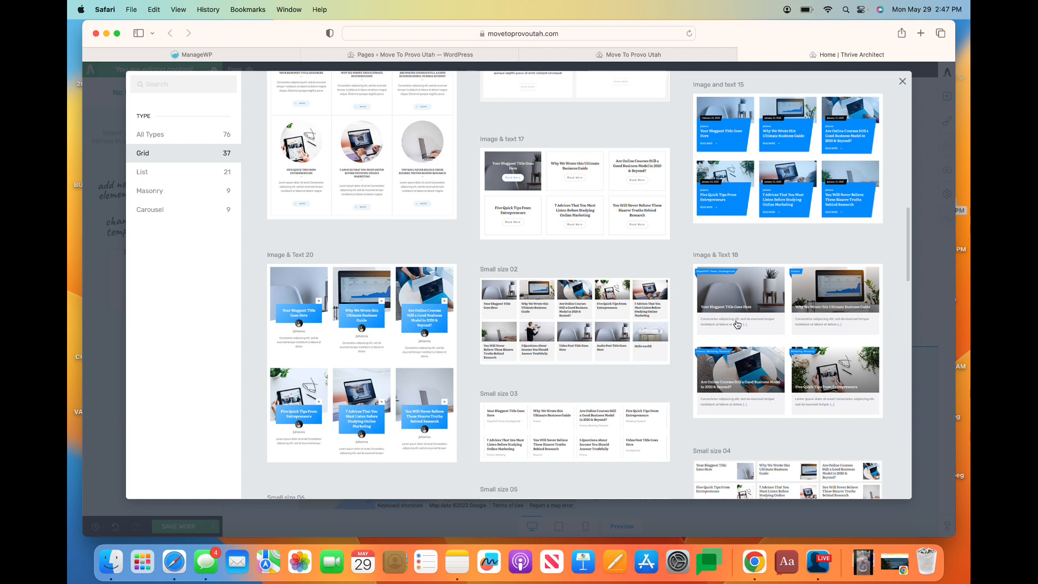
scroll(737, 325, down, 2)
scroll(737, 325, down, 1)
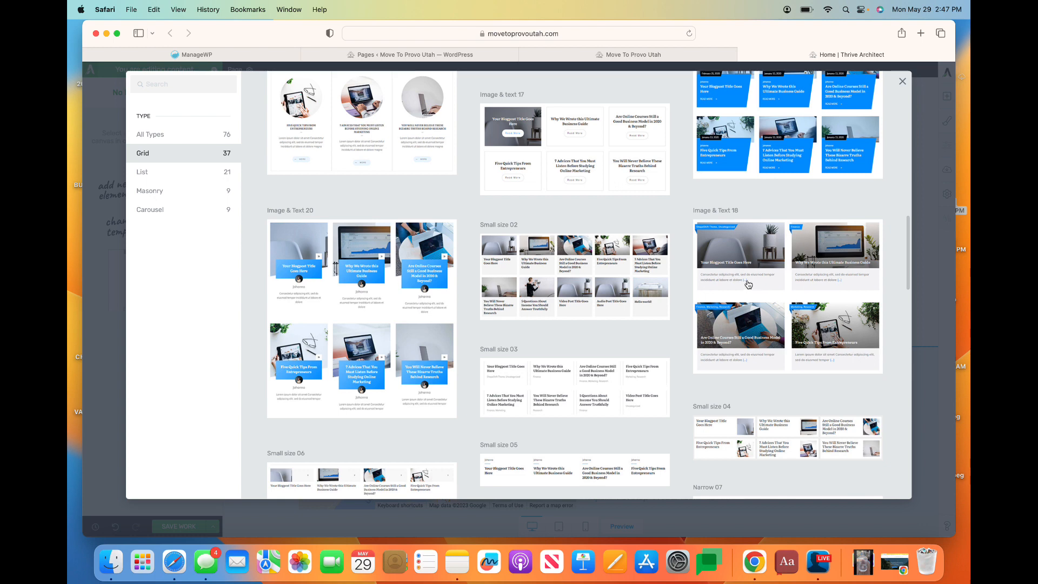
Go back to the first grid templates and compare Default Post List with Image & Text 04 and Image & Text 09
scroll(748, 285, up, 6)
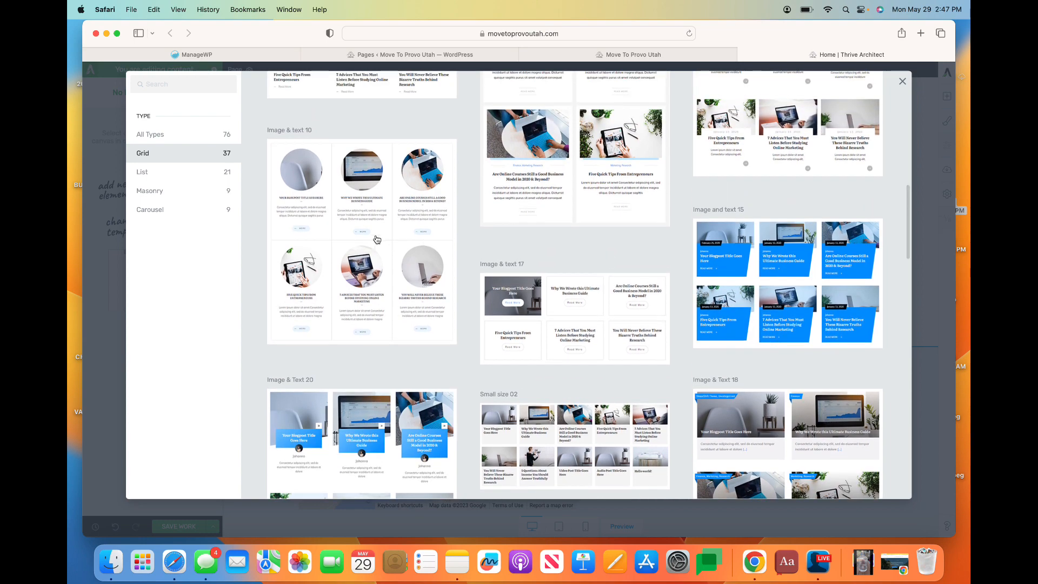
scroll(368, 237, up, 12)
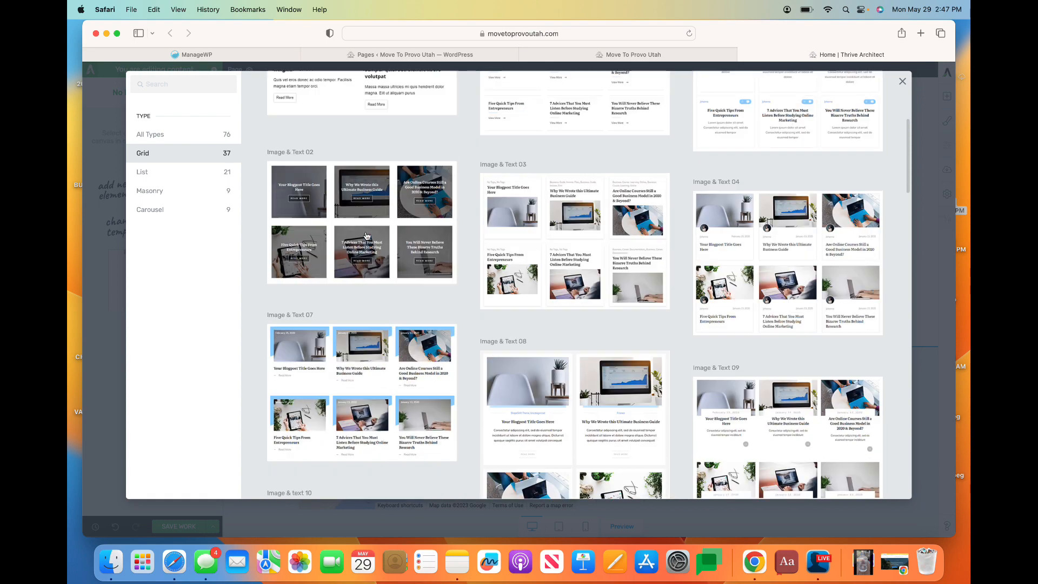
scroll(366, 236, up, 7)
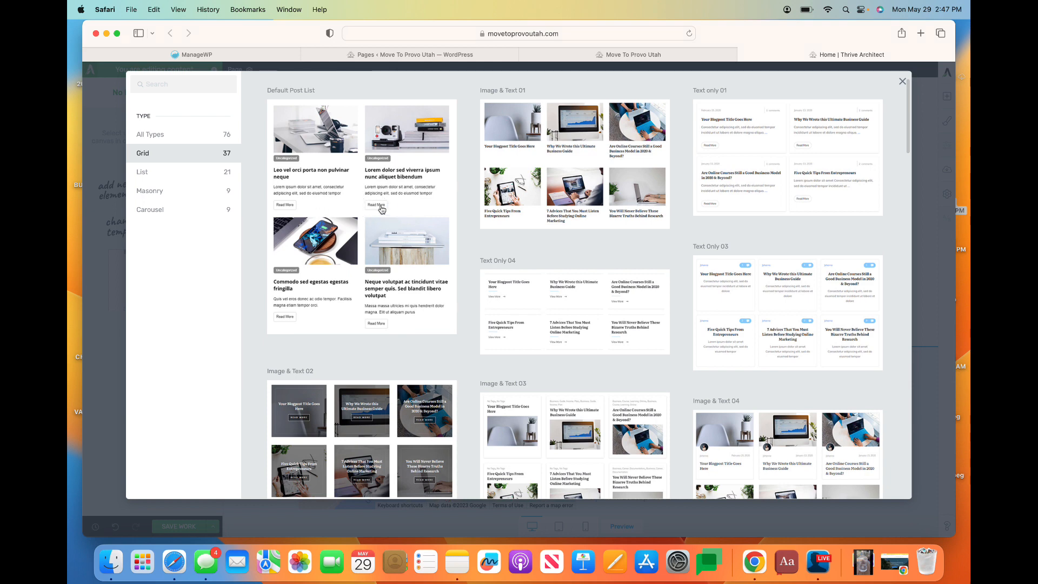
scroll(790, 379, down, 1)
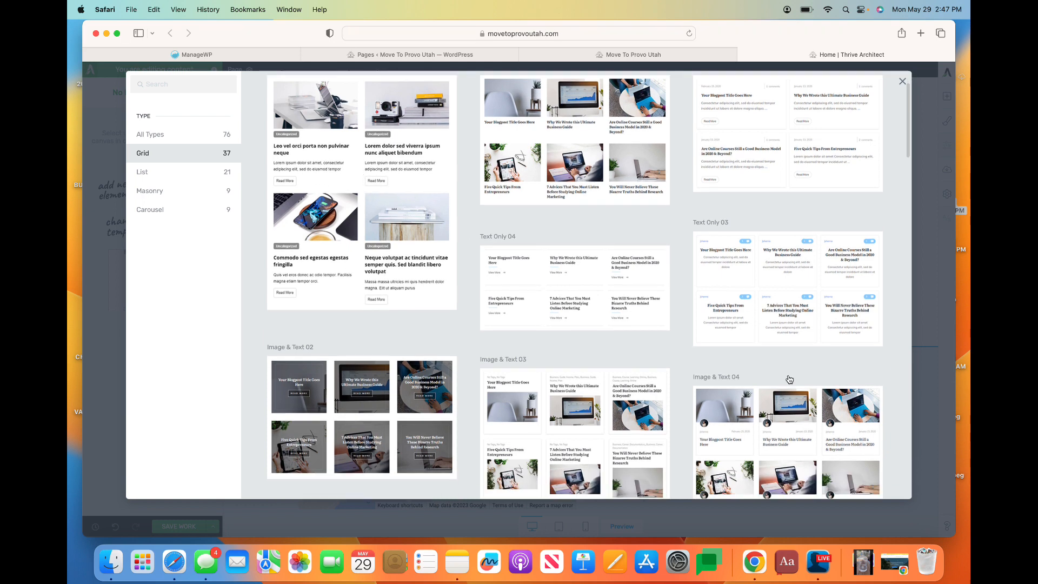
scroll(789, 379, down, 5)
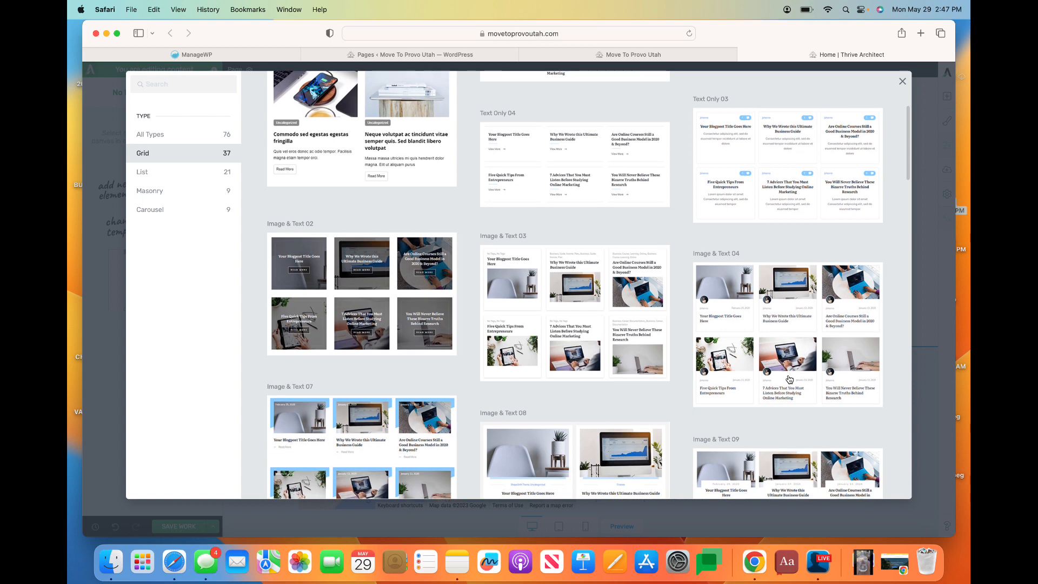
scroll(789, 379, down, 6)
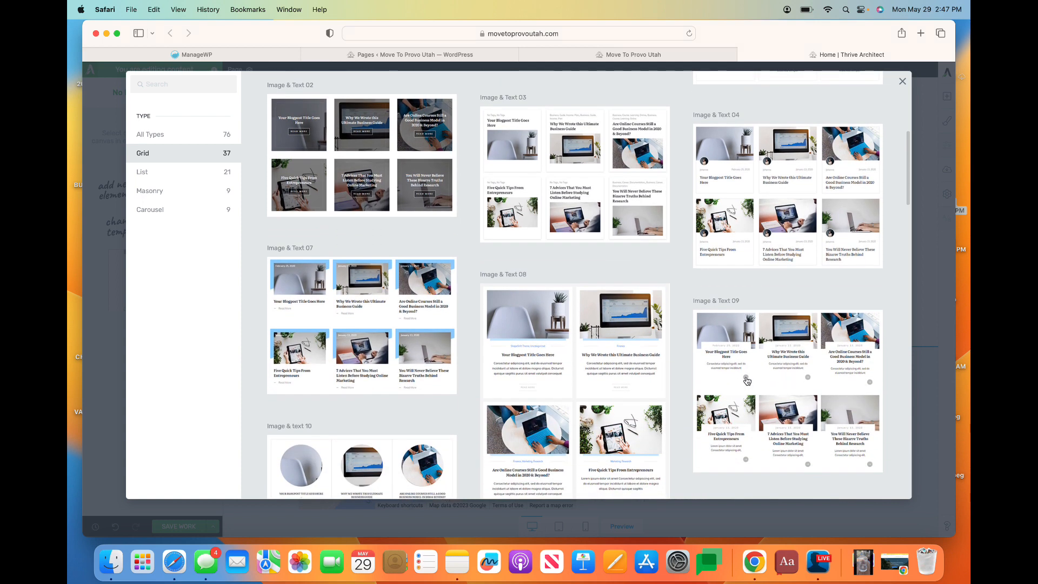
scroll(469, 251, up, 12)
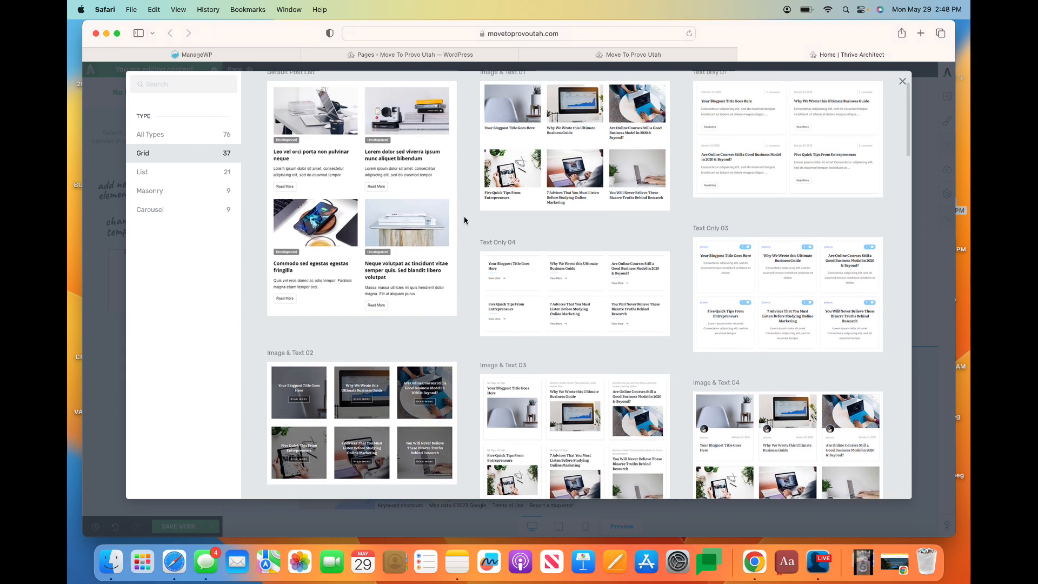
Apply the Image & text 28 grid template to the new post list and check it against the existing post grid above
scroll(464, 220, down, 20)
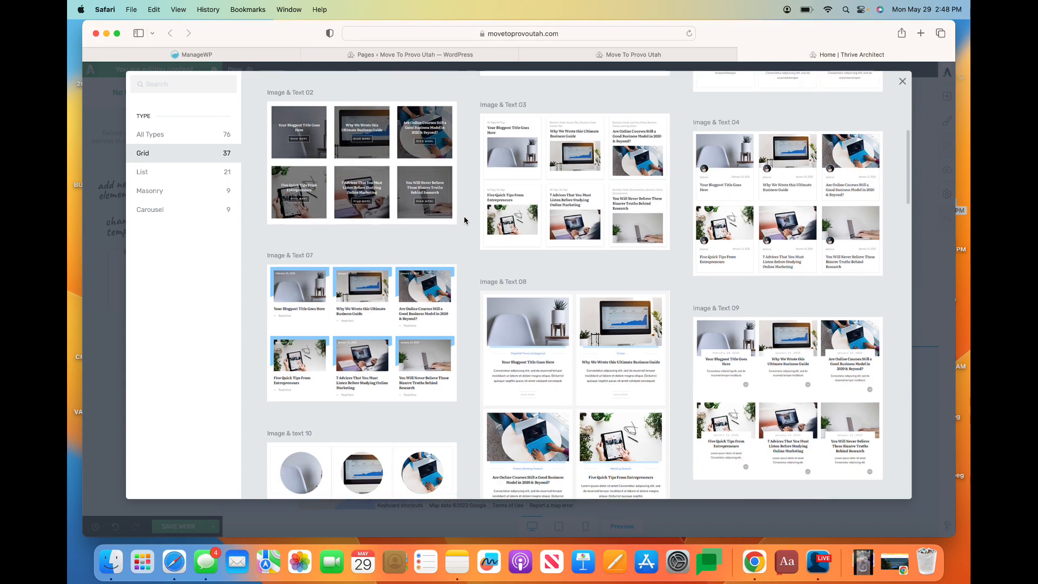
scroll(464, 221, down, 10)
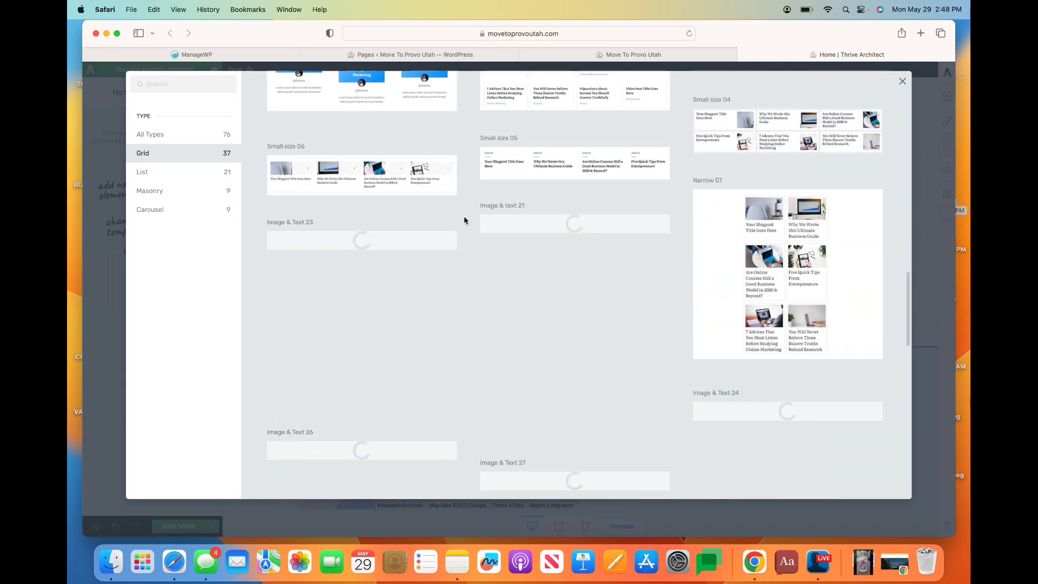
scroll(464, 220, down, 5)
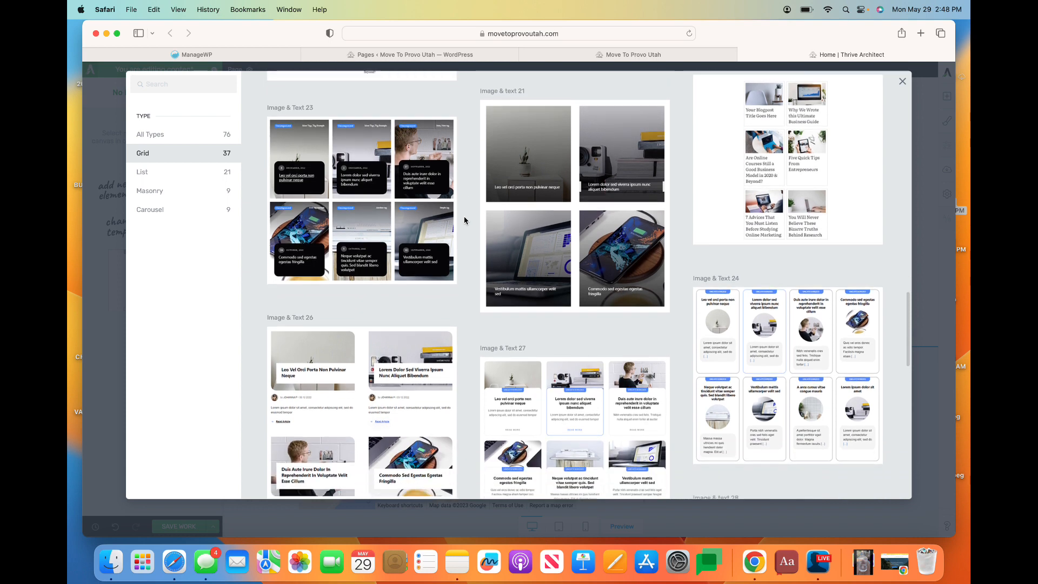
scroll(464, 220, down, 2)
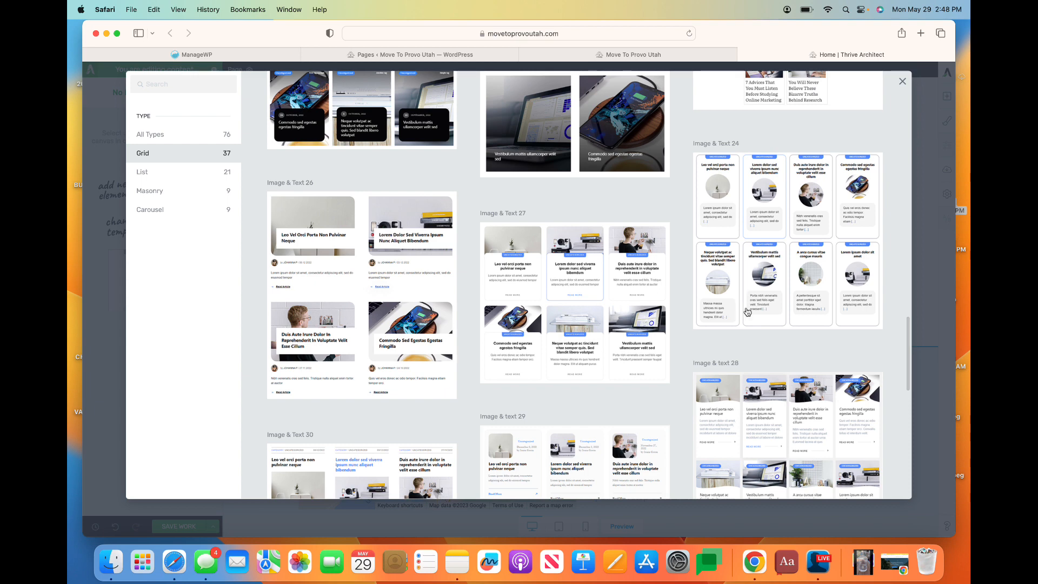
scroll(748, 311, down, 5)
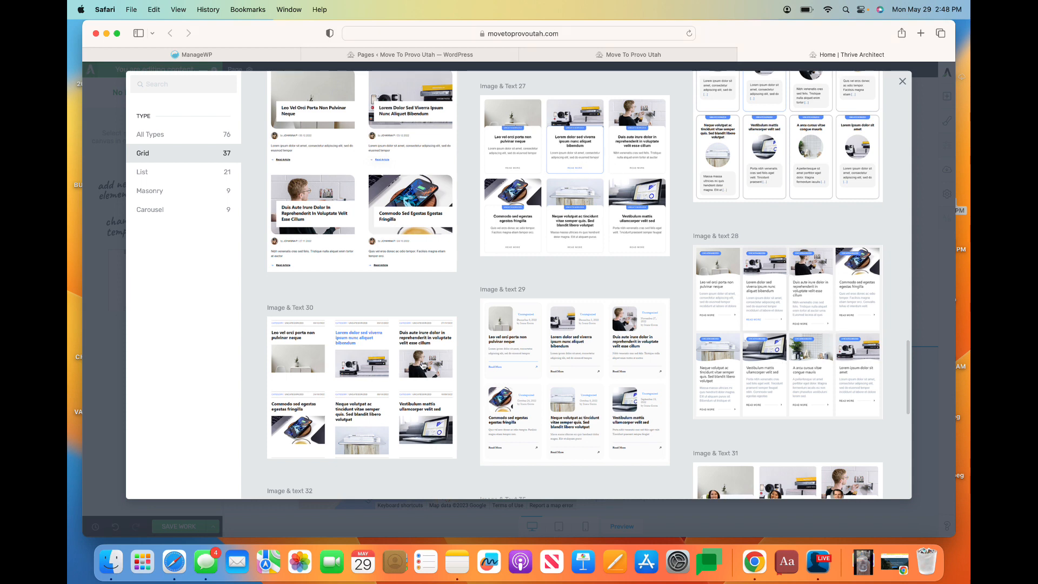
scroll(692, 301, up, 2)
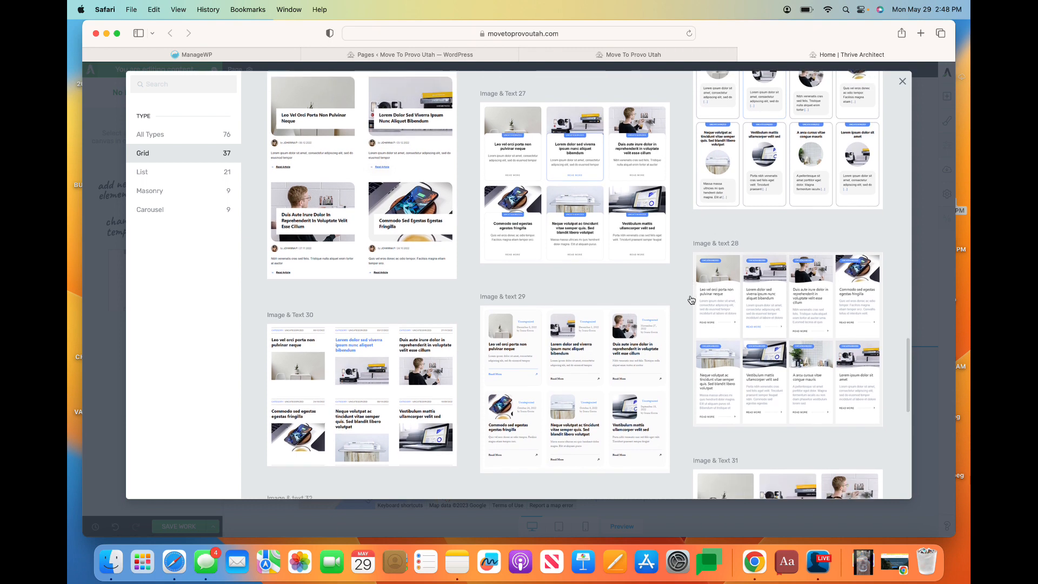
scroll(692, 300, down, 10)
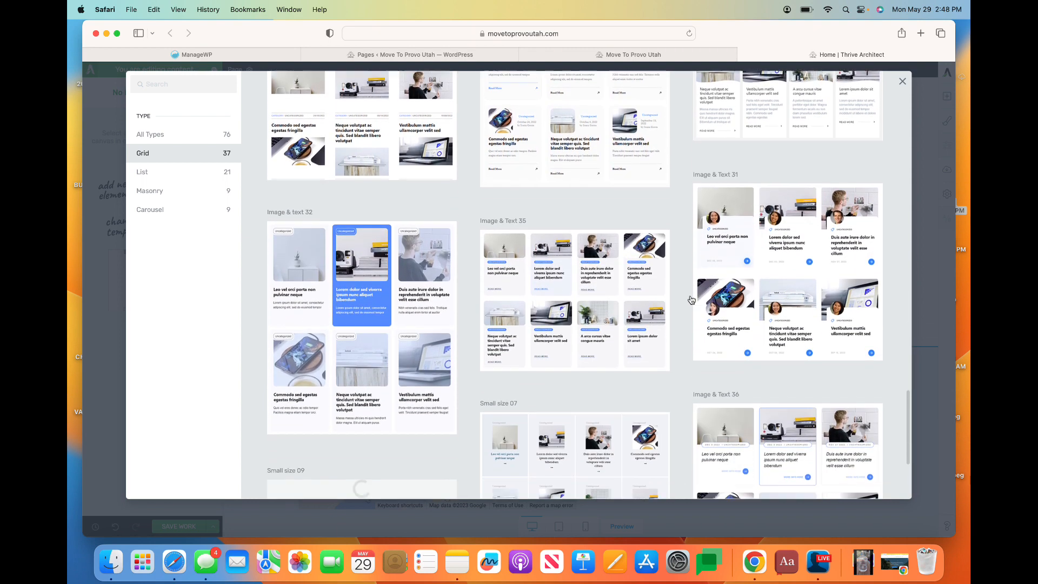
scroll(692, 300, down, 5)
scroll(692, 300, up, 5)
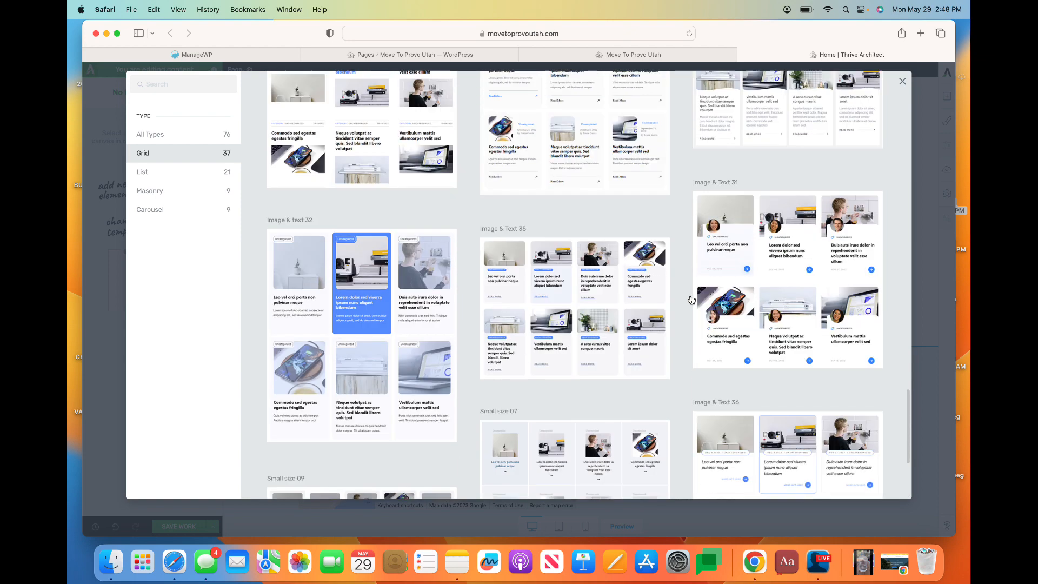
scroll(691, 301, down, 3)
click(778, 283)
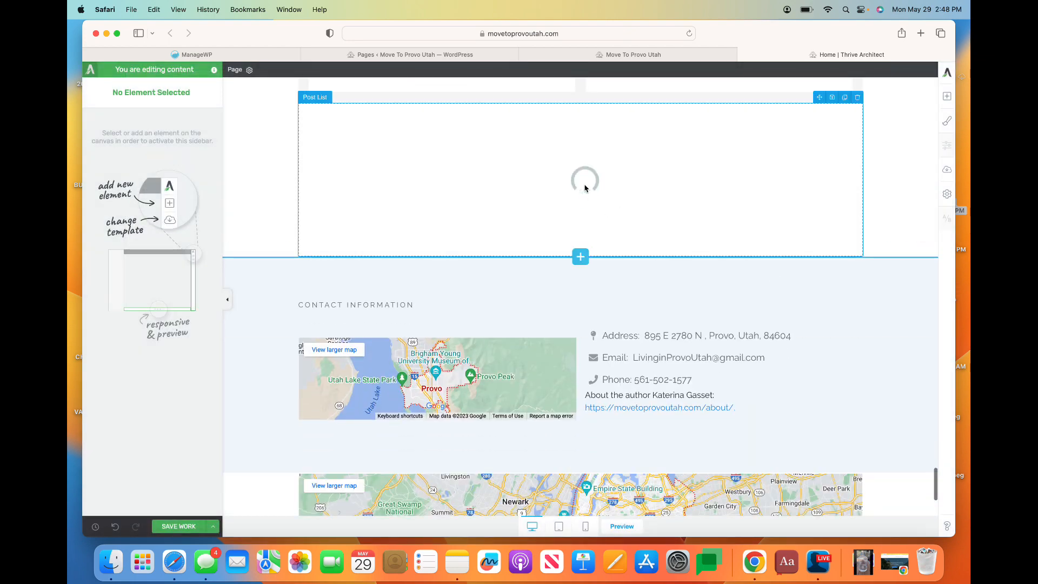
scroll(716, 466, up, 3)
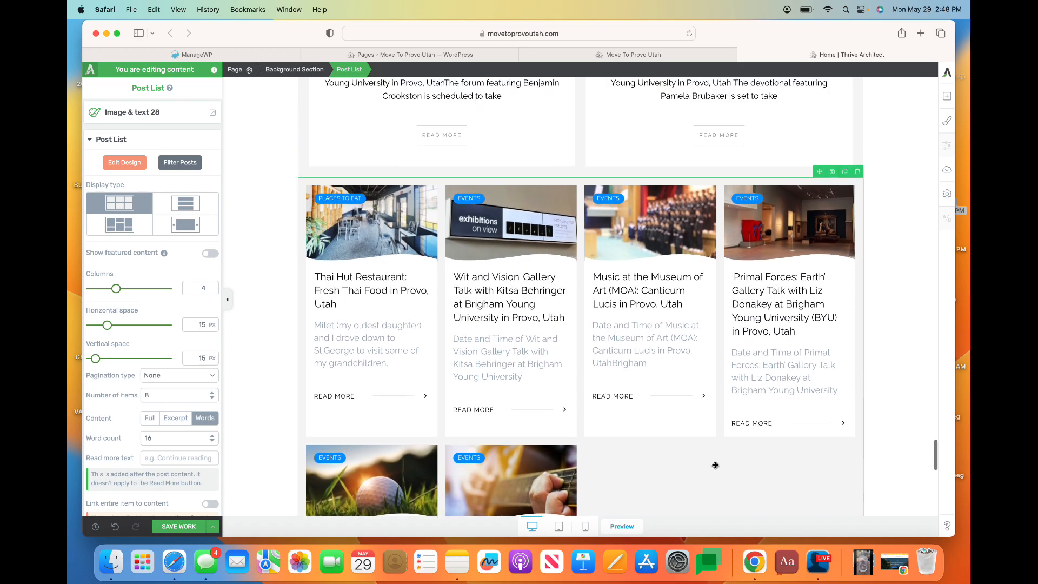
scroll(716, 465, up, 10)
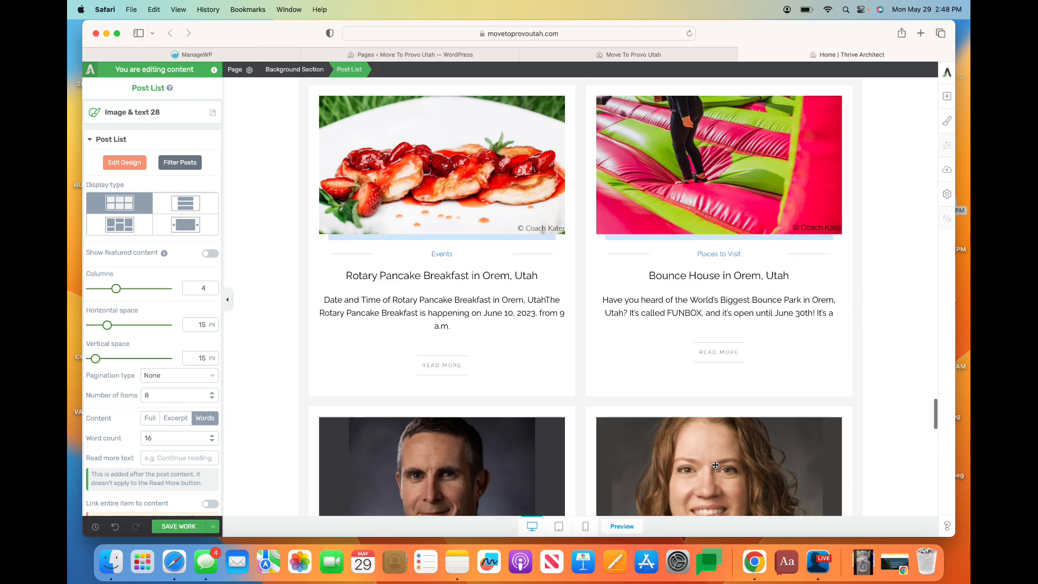
Set the new post list's query to display 24 posts and remove the tag and author front end filters
scroll(716, 465, up, 15)
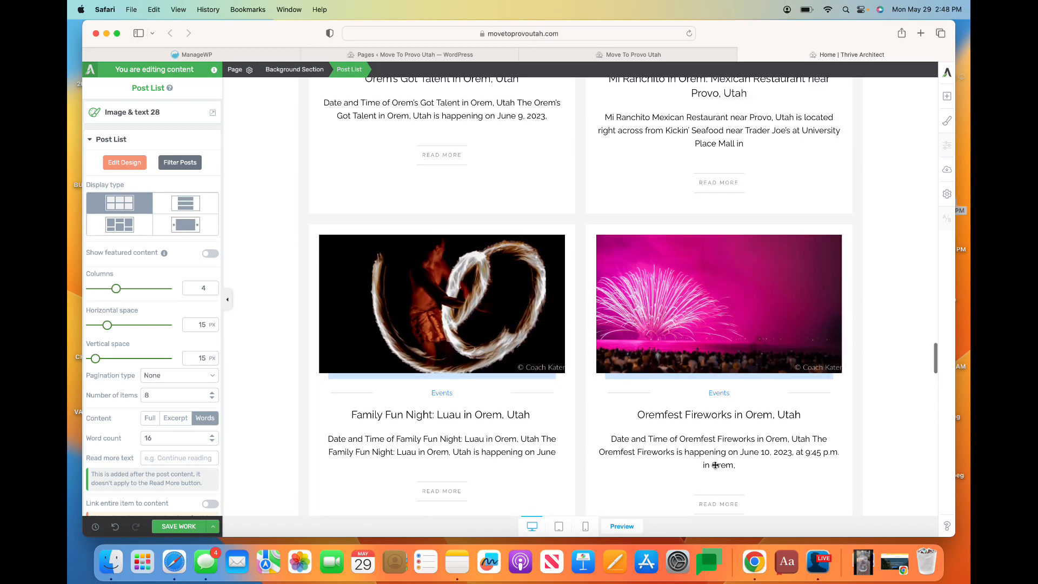
scroll(715, 465, down, 20)
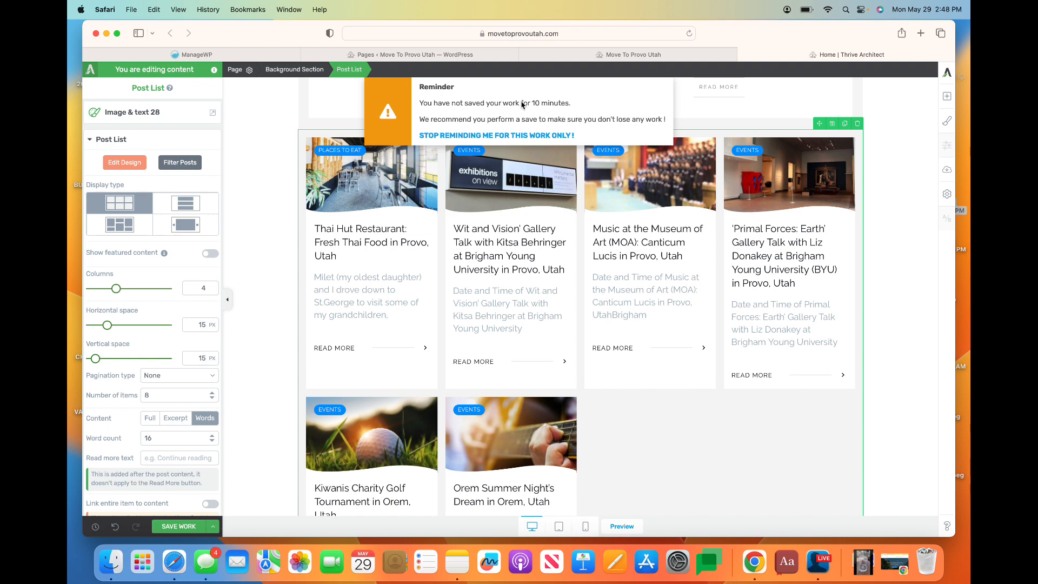
click(264, 109)
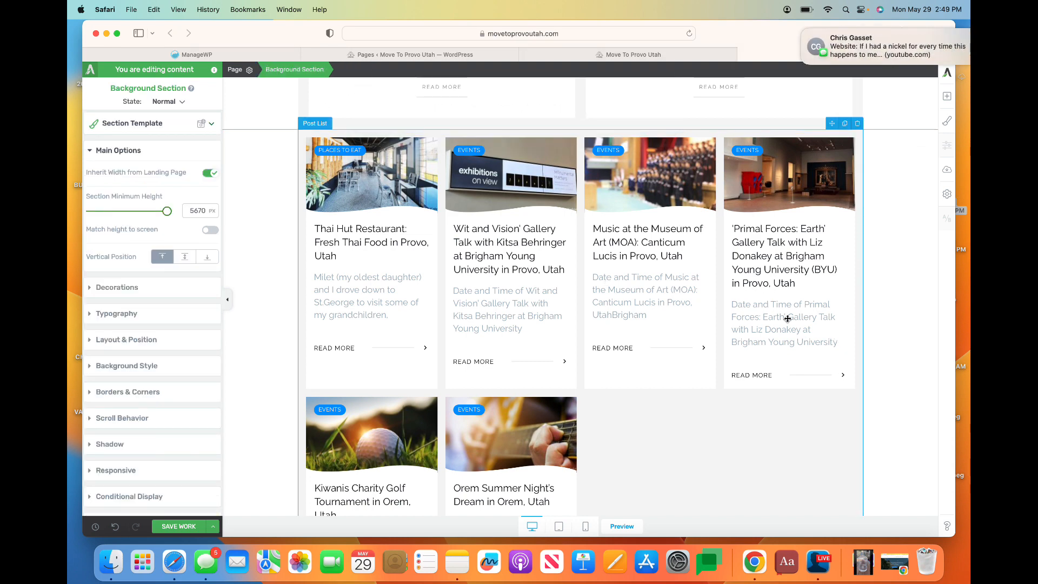
click(710, 421)
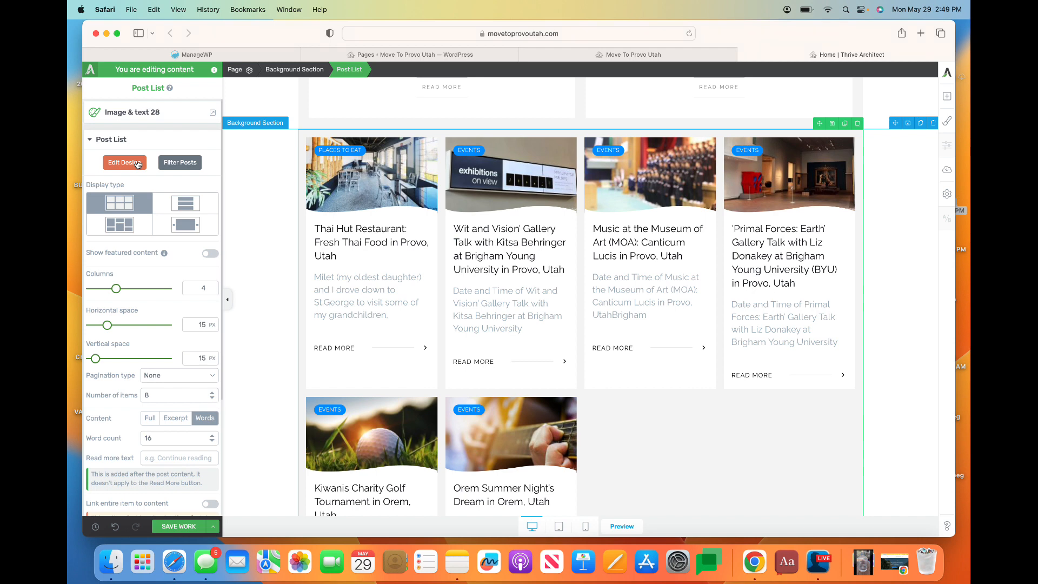
click(182, 163)
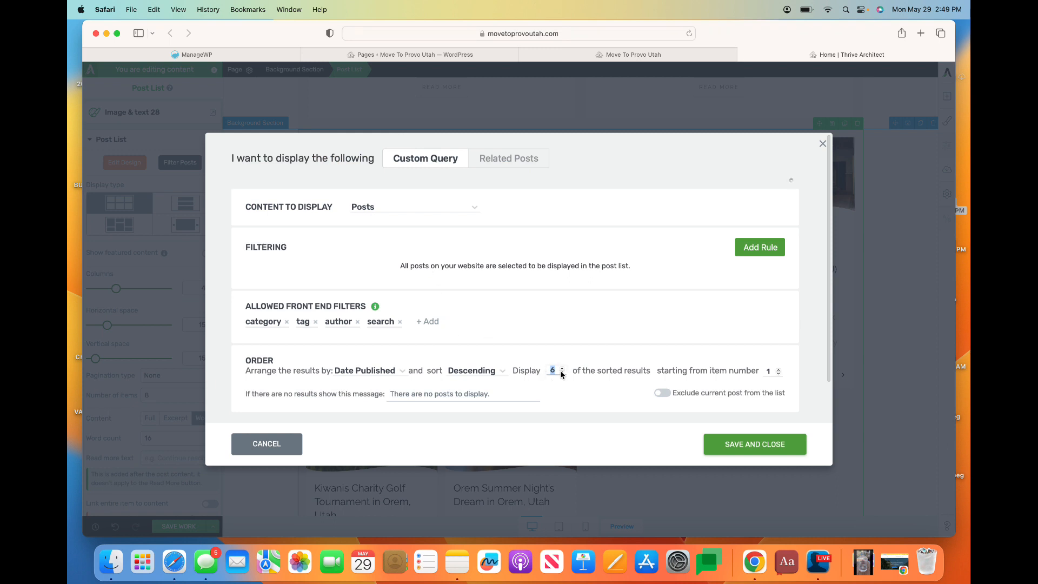
text(9)
click(315, 323)
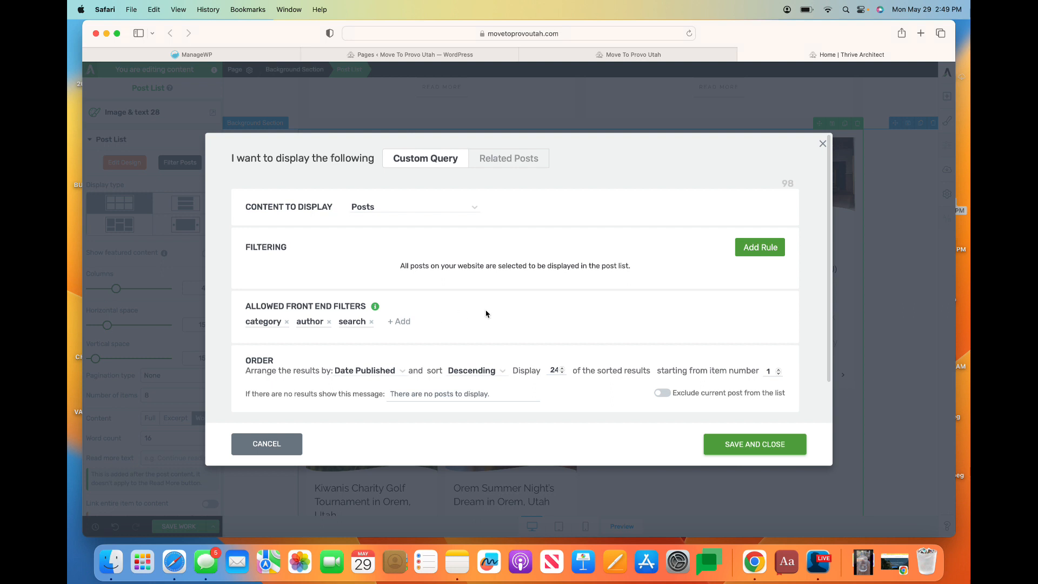
click(330, 322)
click(475, 209)
click(759, 441)
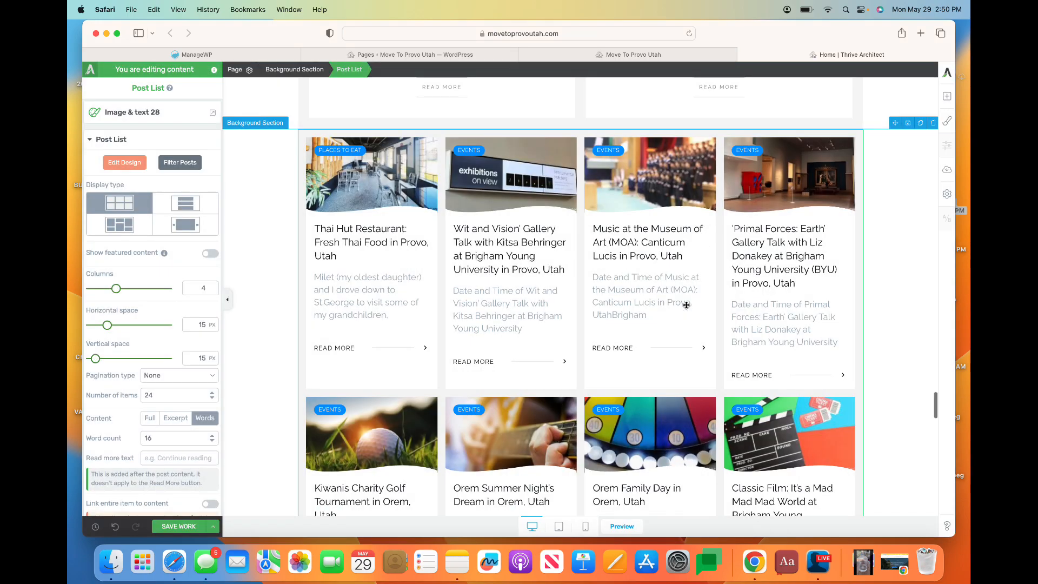
Compare the new four-column post list with the two-column post grid above it
scroll(686, 305, up, 4)
scroll(686, 305, down, 7)
scroll(686, 305, up, 10)
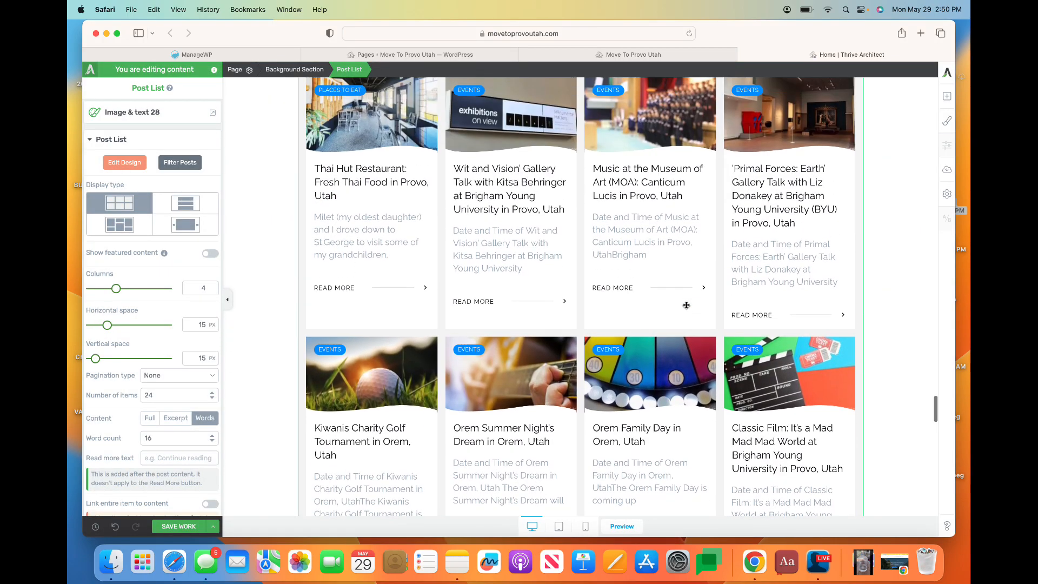
scroll(686, 305, up, 10)
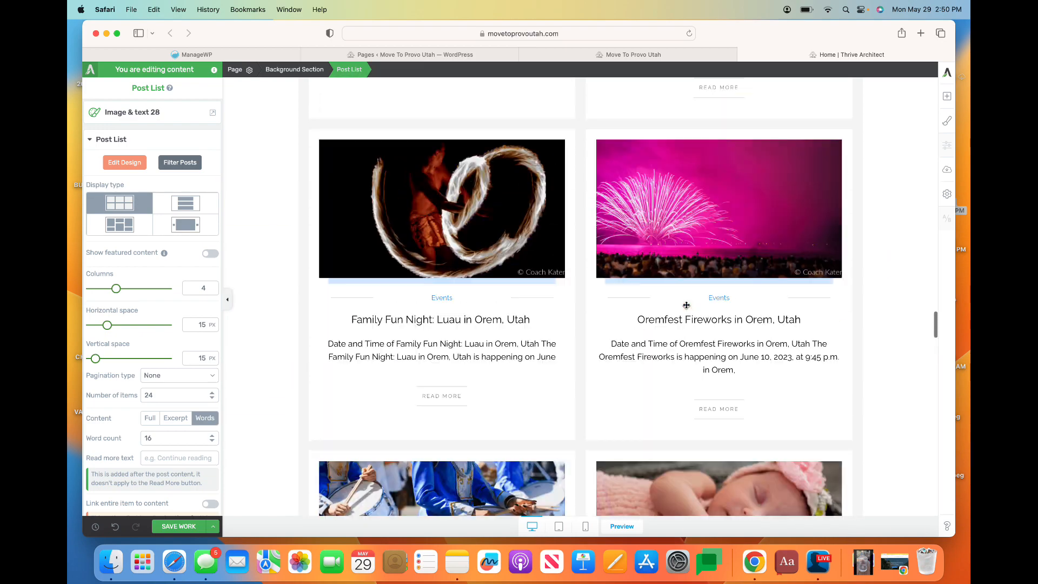
scroll(686, 305, up, 10)
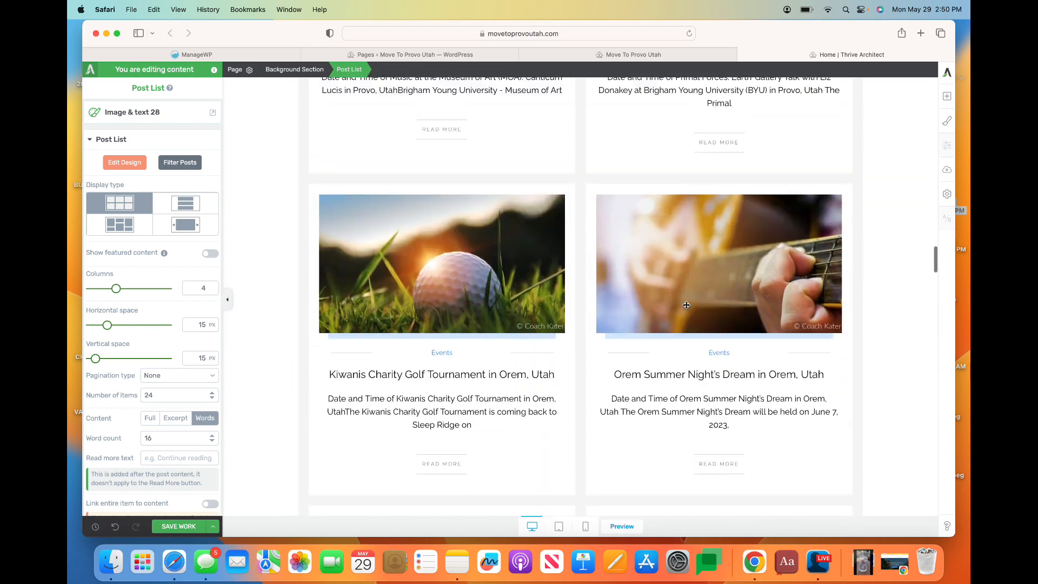
scroll(686, 306, down, 15)
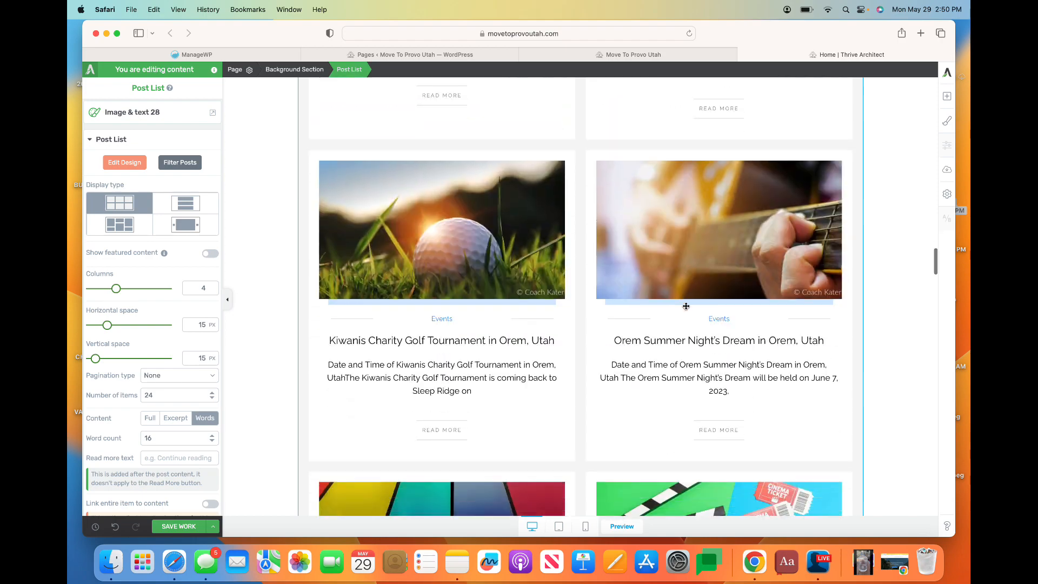
scroll(686, 306, down, 15)
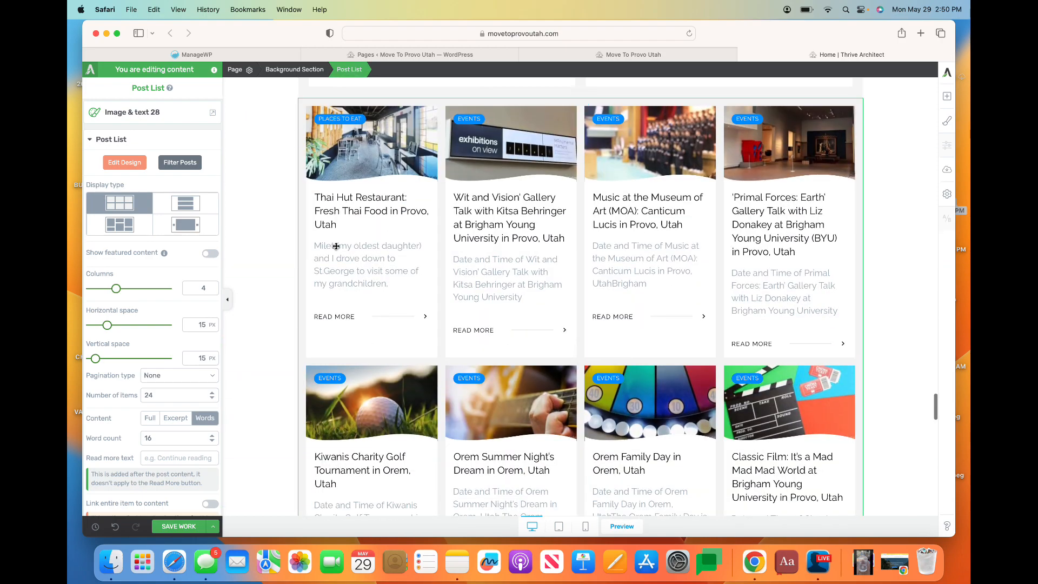
Review the rows of the four-column post list down to the Contact Information section and back up
scroll(783, 248, down, 10)
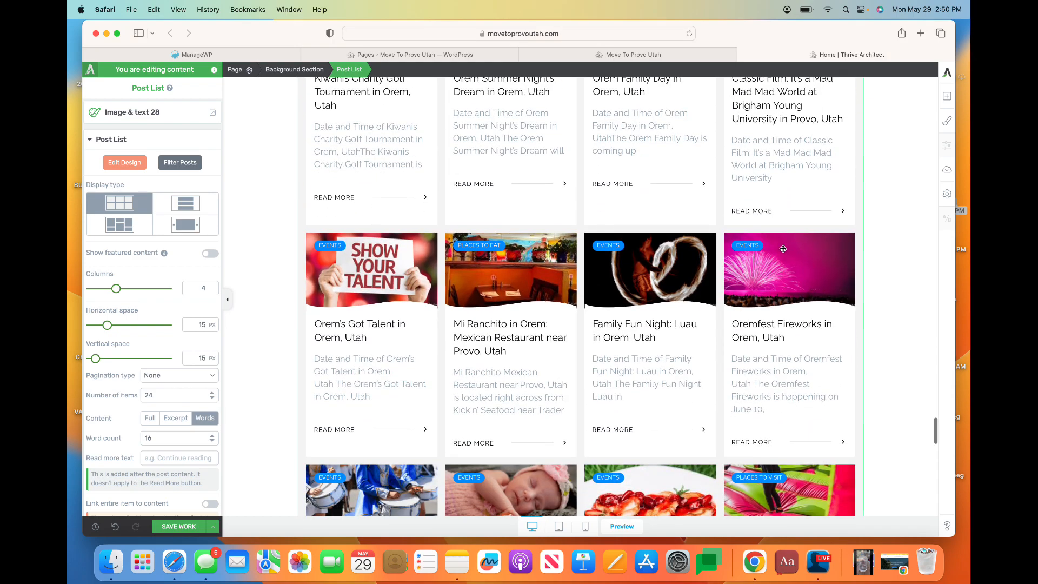
scroll(783, 249, down, 4)
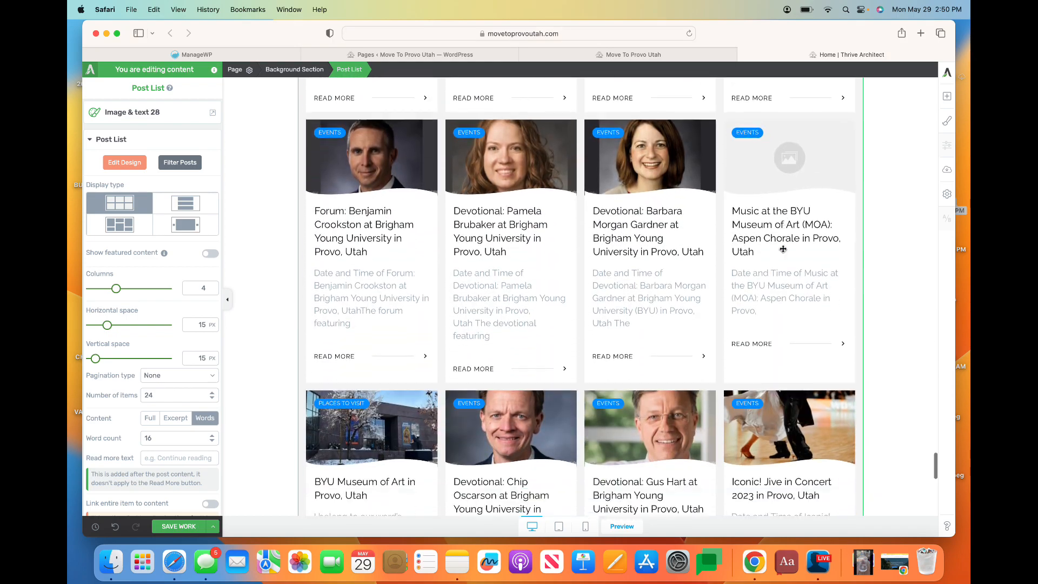
scroll(783, 249, down, 5)
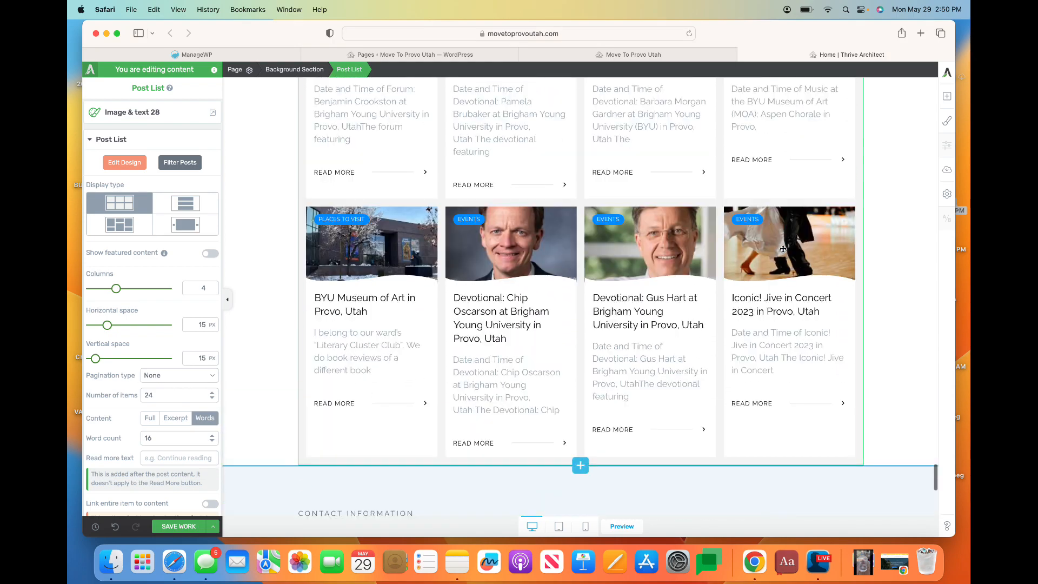
scroll(783, 248, up, 15)
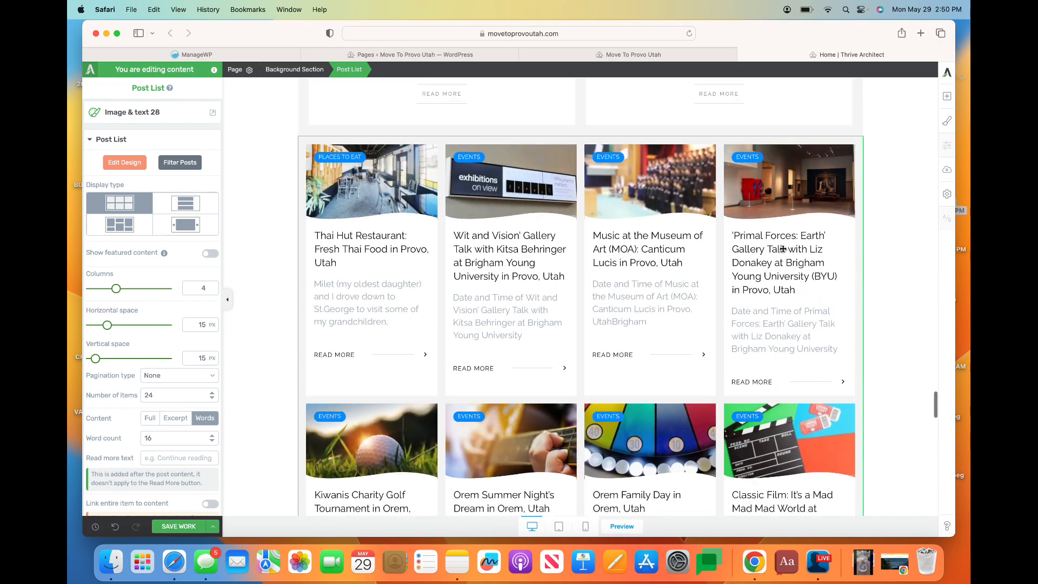
scroll(783, 248, up, 5)
scroll(586, 243, down, 5)
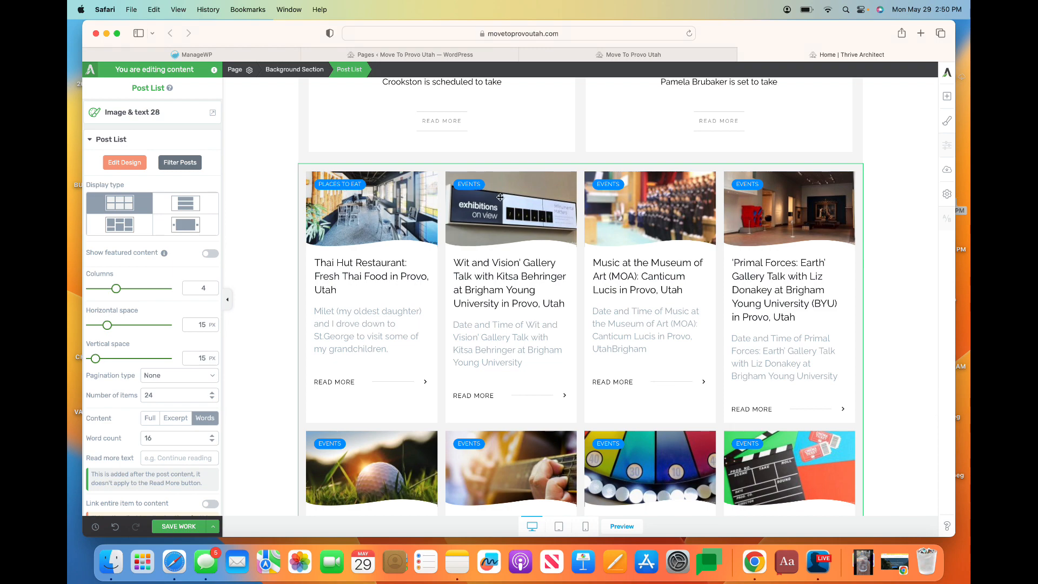
scroll(502, 333, down, 10)
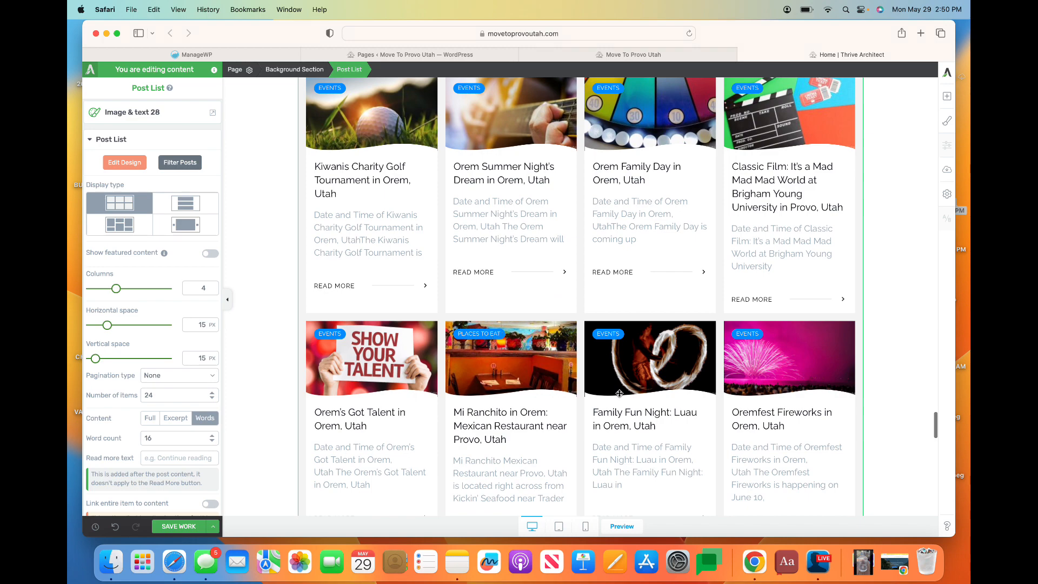
scroll(619, 393, down, 3)
scroll(619, 393, down, 4)
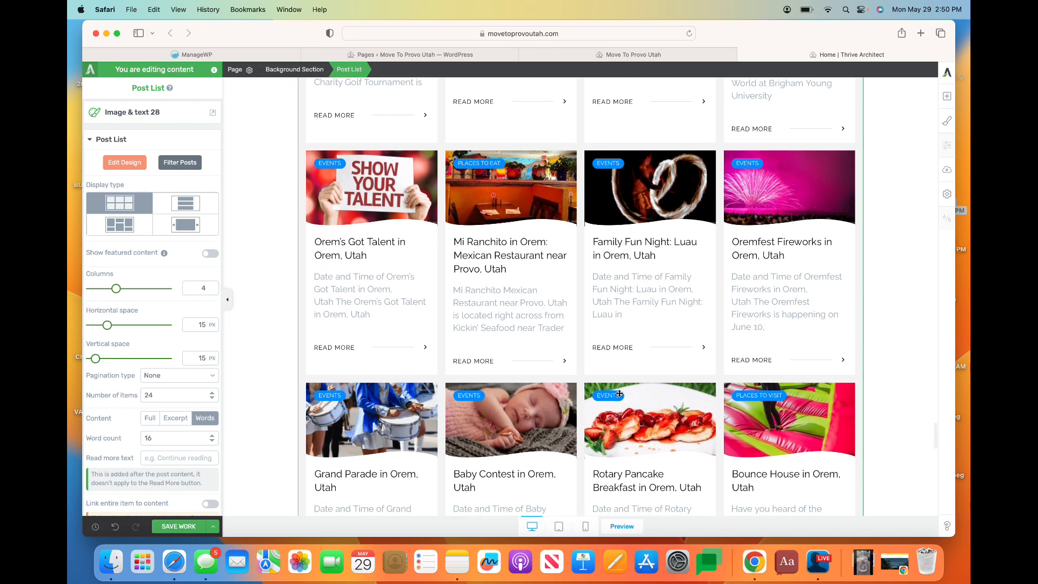
scroll(619, 393, down, 4)
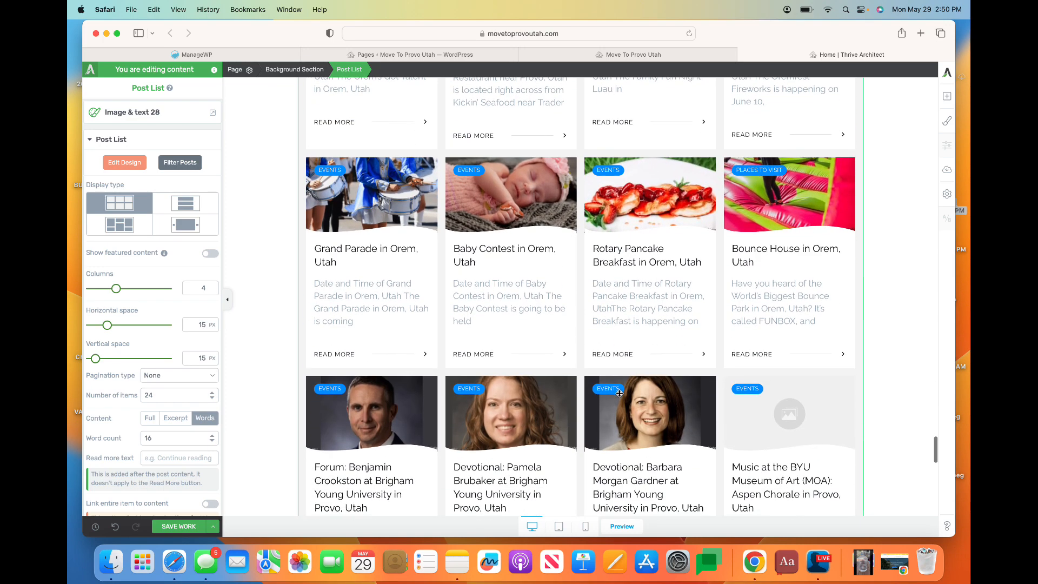
scroll(619, 393, up, 5)
scroll(619, 393, up, 20)
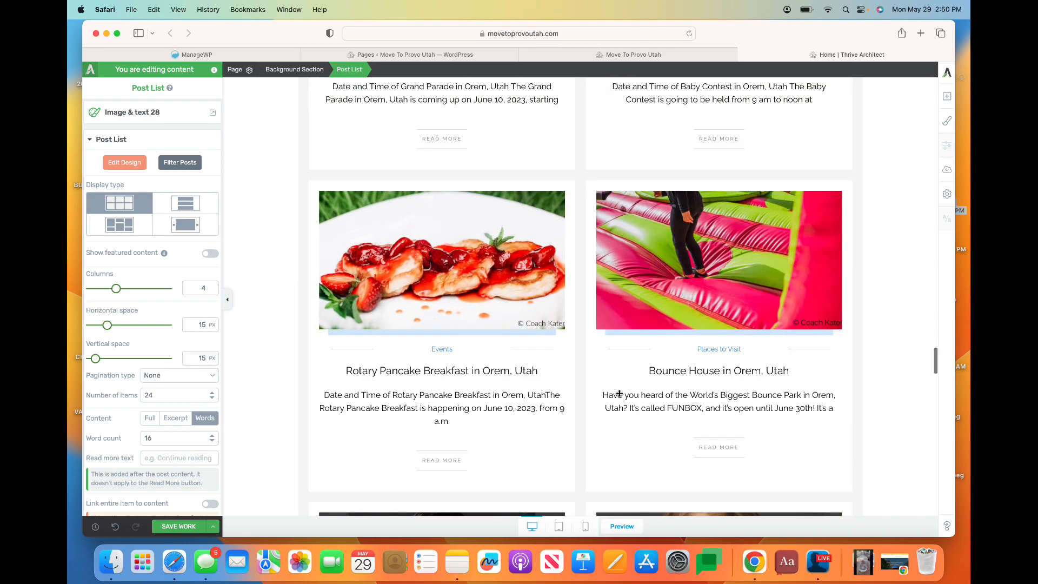
Save the page and set the four-column post list's word count to 25
click(185, 526)
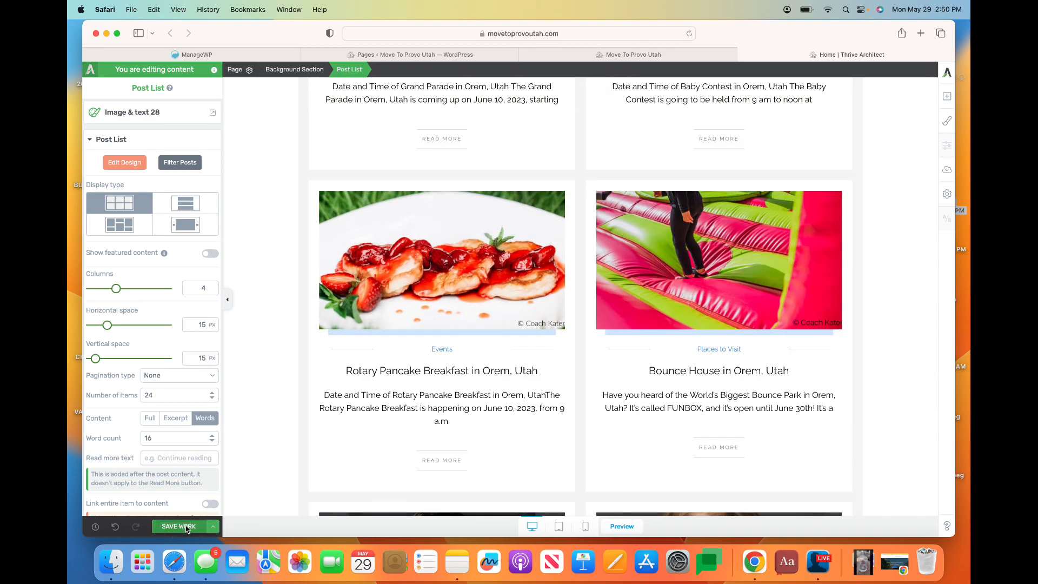
click(185, 528)
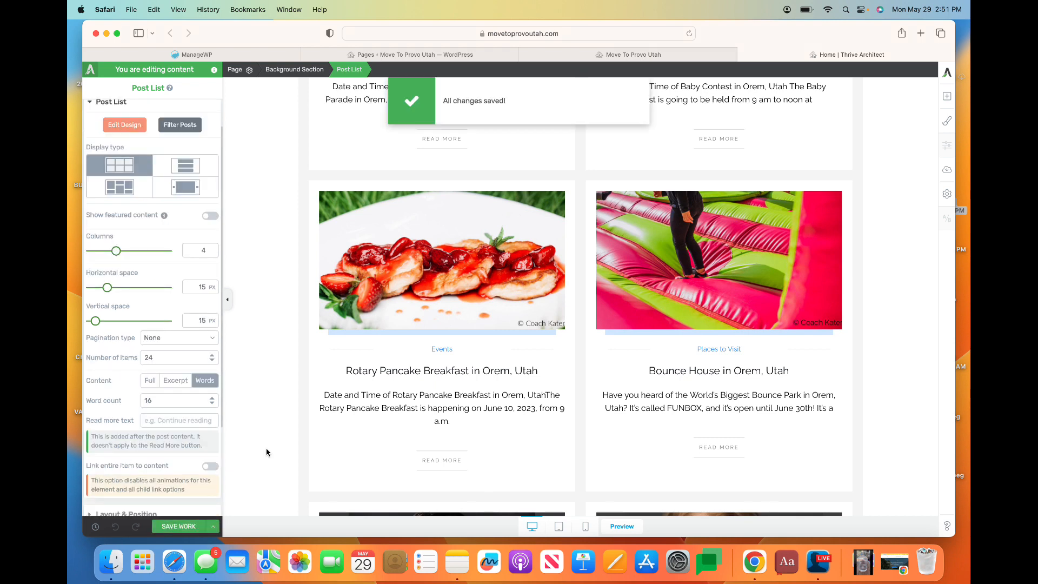
click(213, 397)
click(213, 397)
click(213, 397)
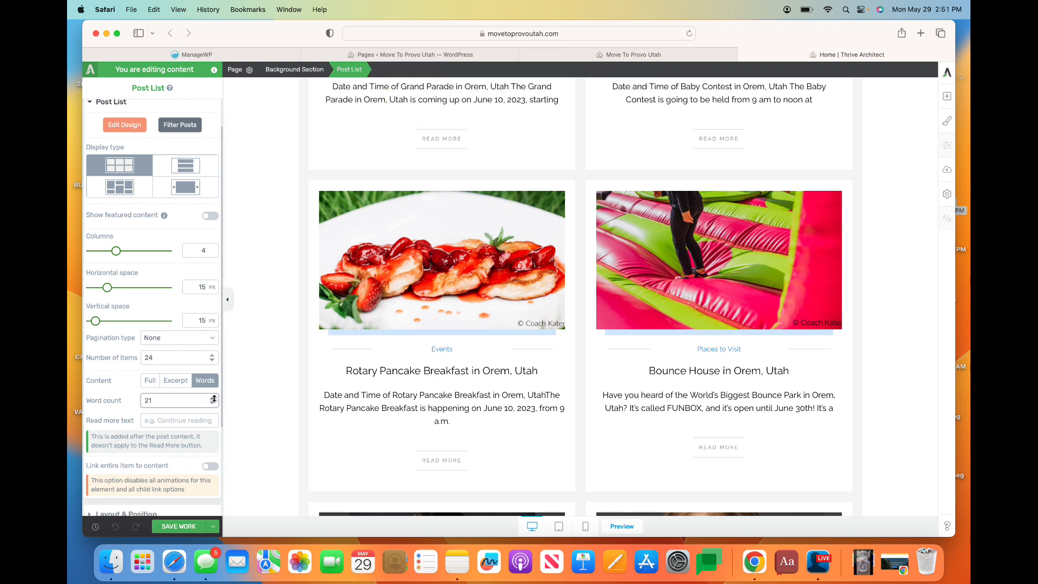
click(212, 397)
click(213, 398)
click(213, 398)
click(213, 397)
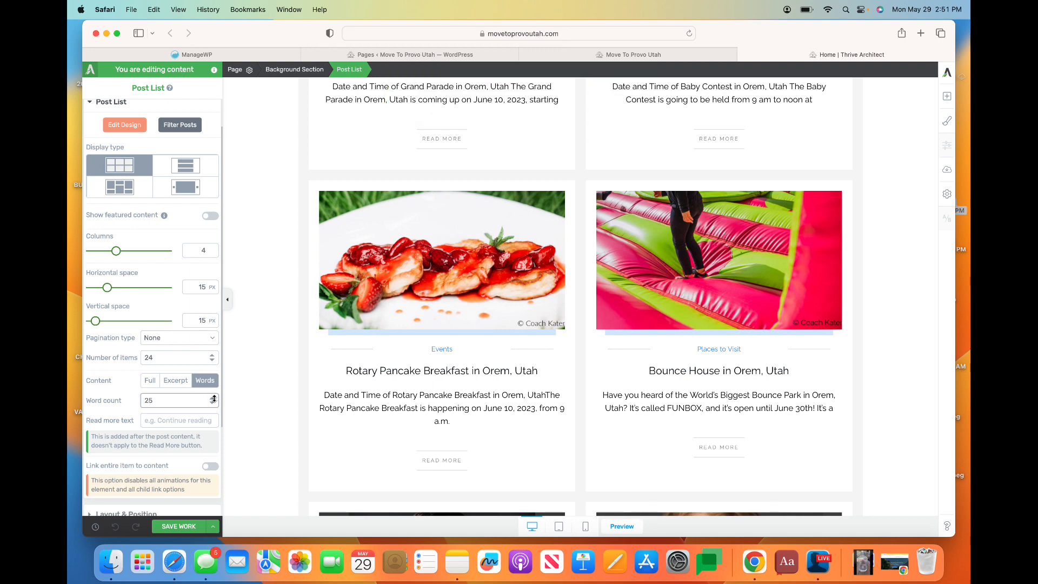
click(265, 416)
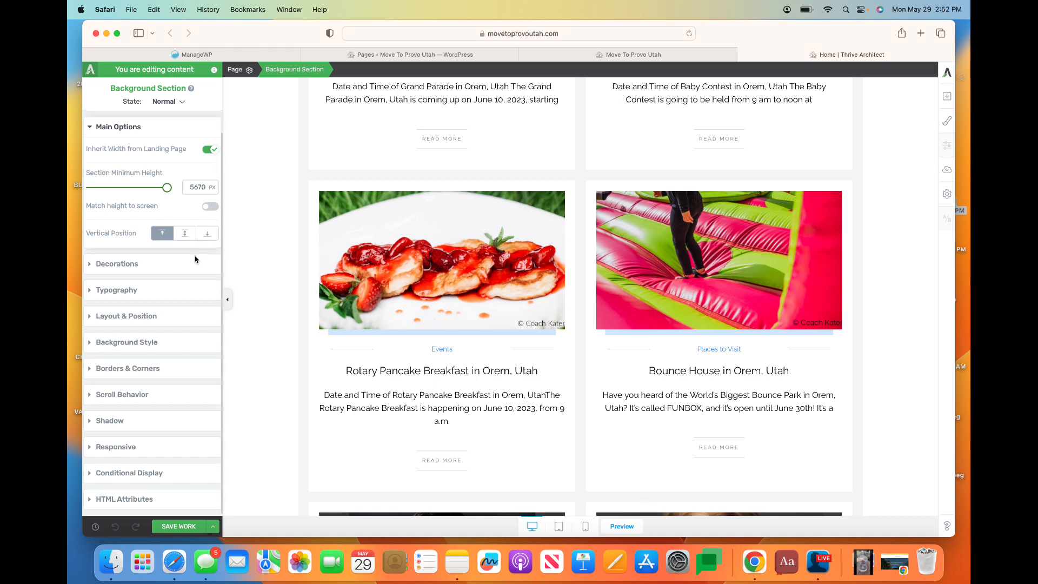
Select the two-column post grid to check its settings, and open the live home page in Thrive Architect in its own tab
click(380, 162)
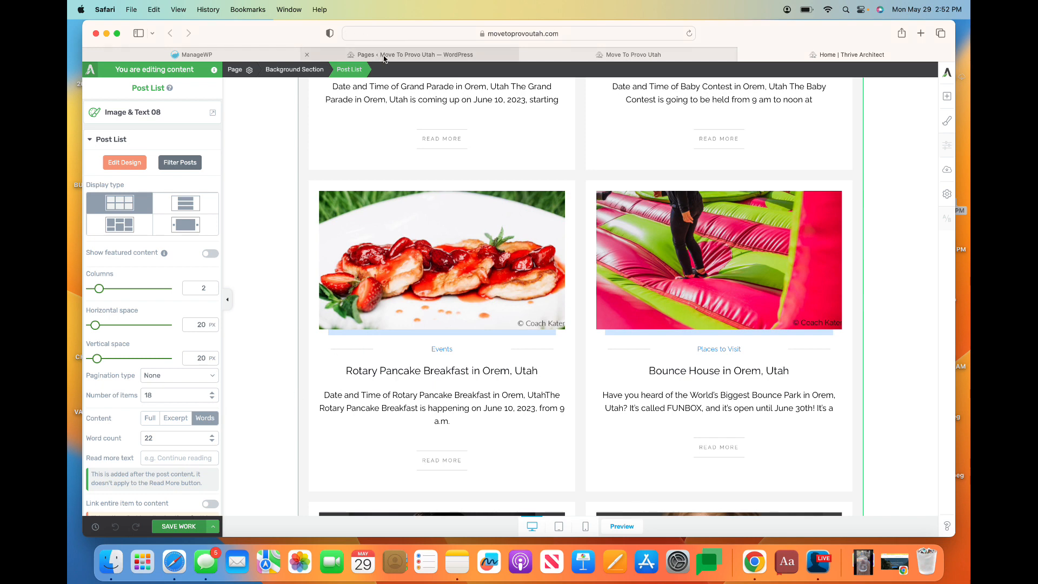
click(621, 56)
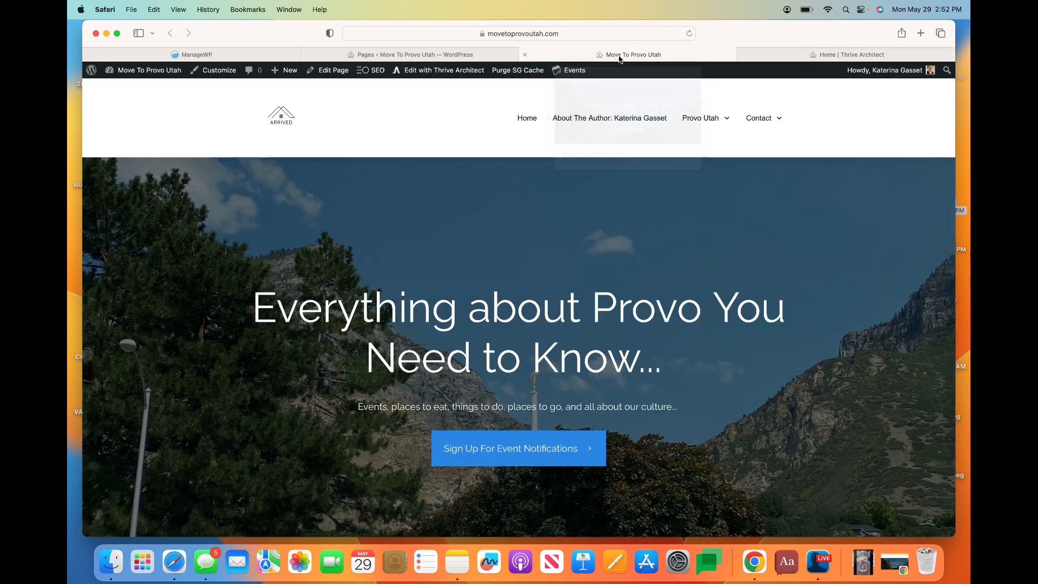
click(466, 71)
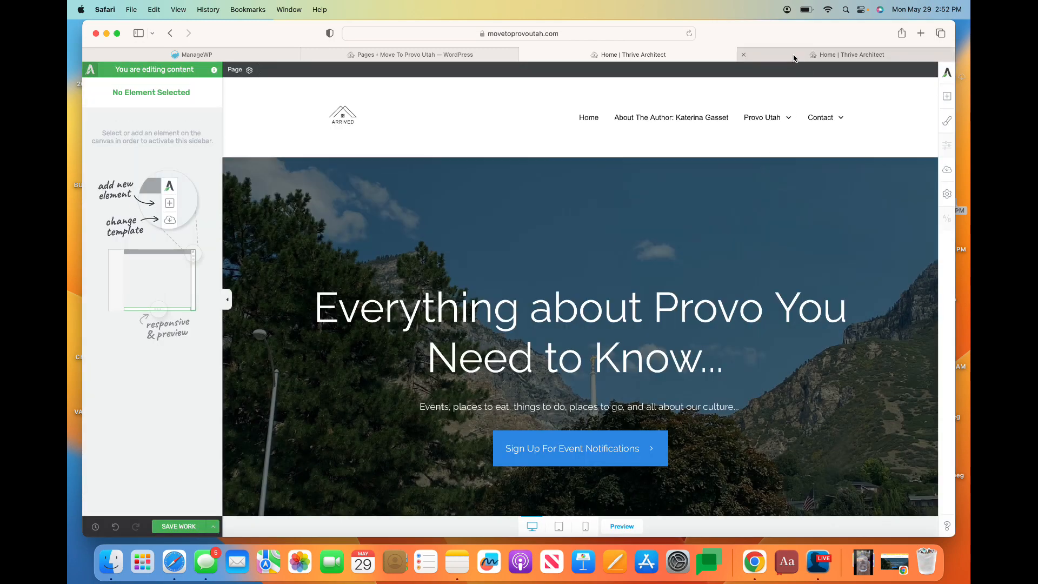
click(793, 57)
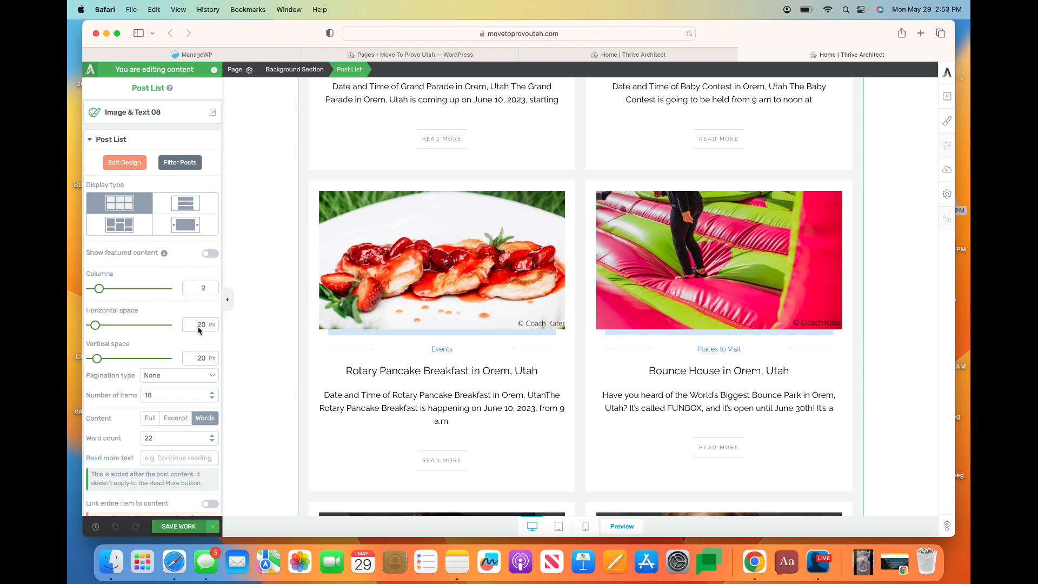
Review the two-column post grid's remaining settings and its posts down to the four-column list's longer excerpts
scroll(199, 328, down, 5)
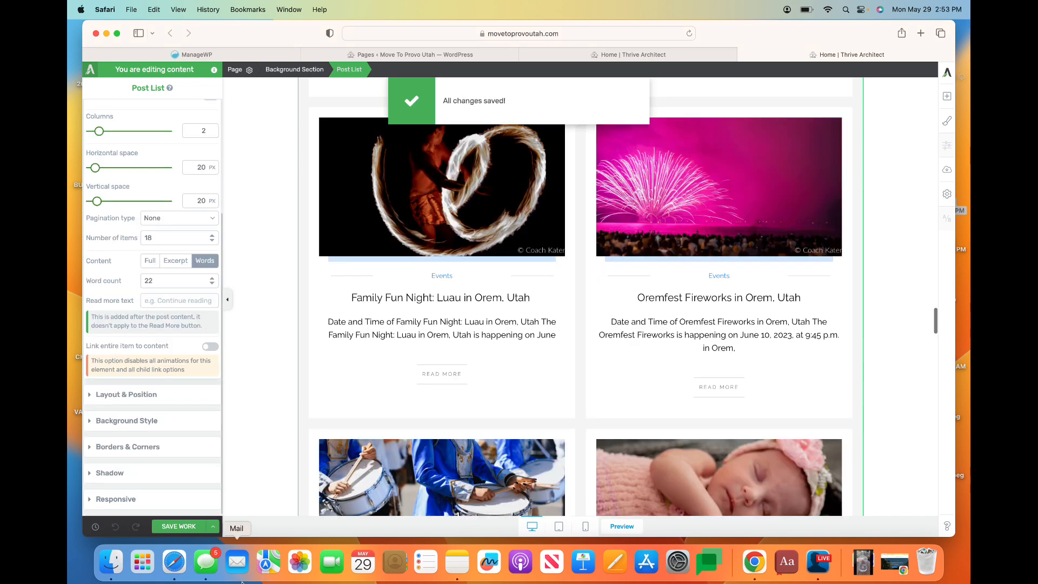
scroll(491, 350, down, 6)
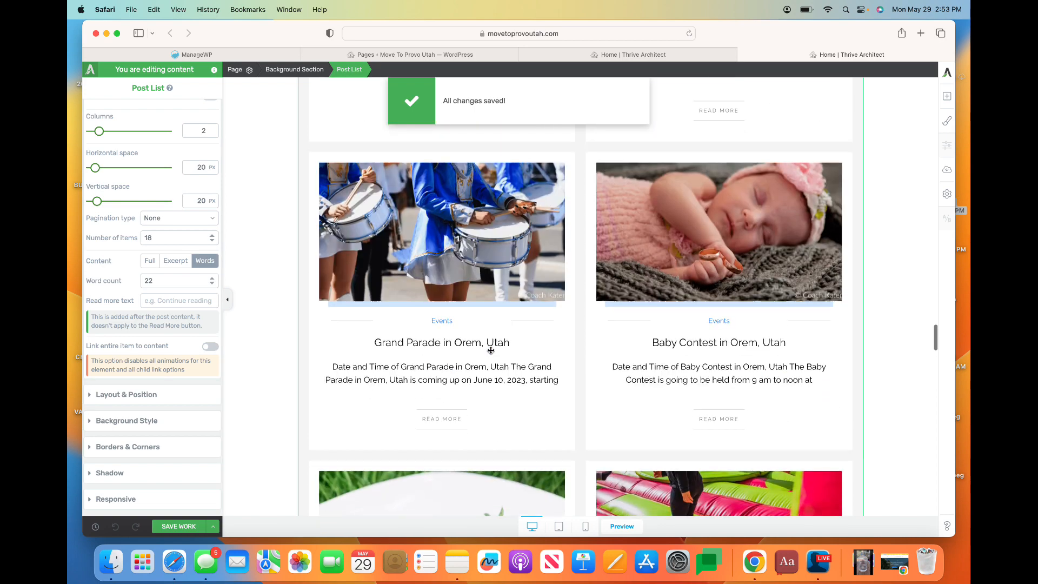
scroll(491, 351, down, 1)
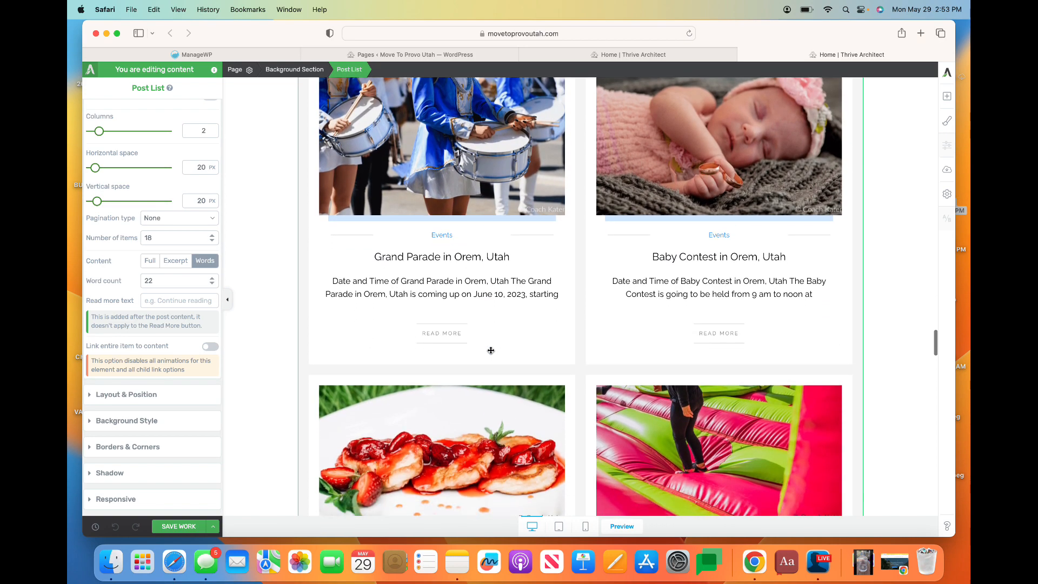
scroll(491, 350, down, 5)
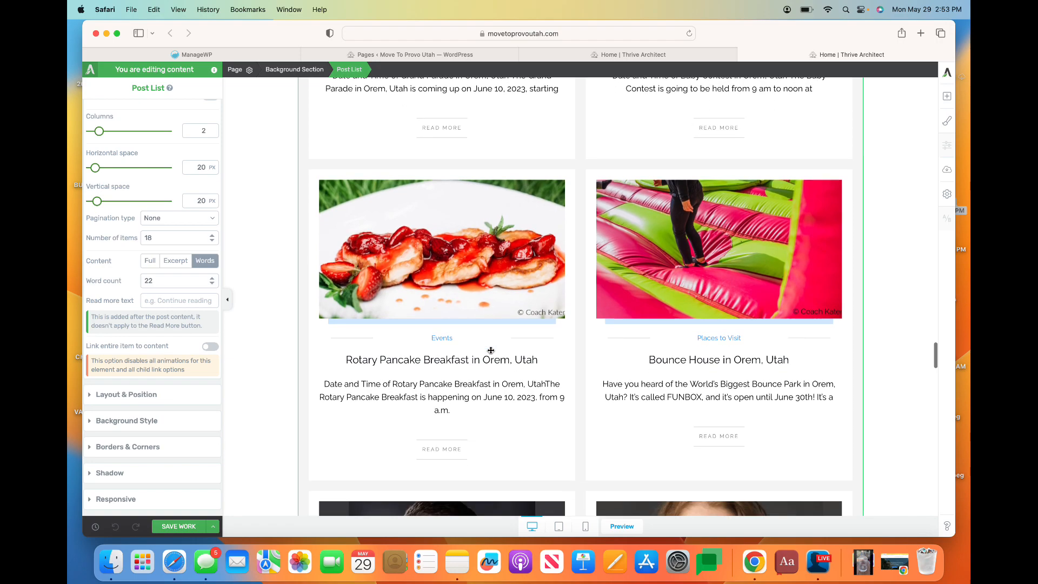
scroll(491, 351, down, 15)
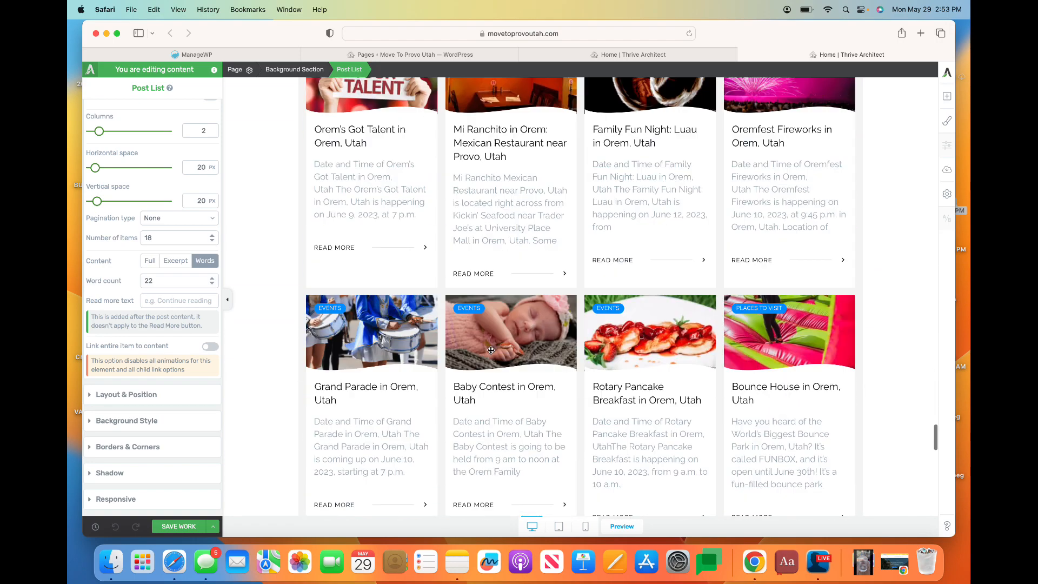
Review the four-column post list's rows down to the Contact Information section and back up to compare their excerpts and spacing
scroll(491, 350, up, 4)
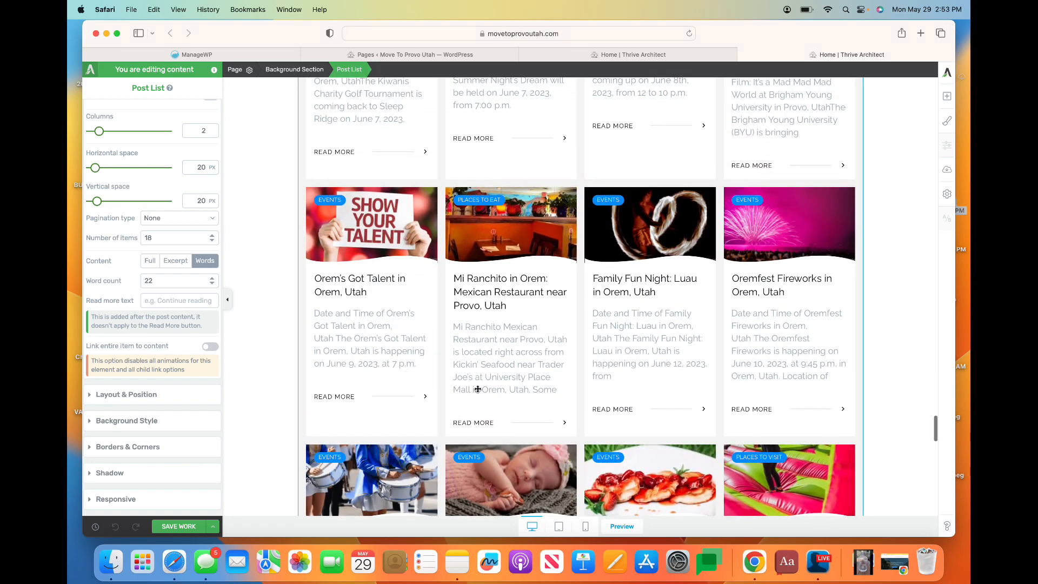
scroll(504, 416, up, 10)
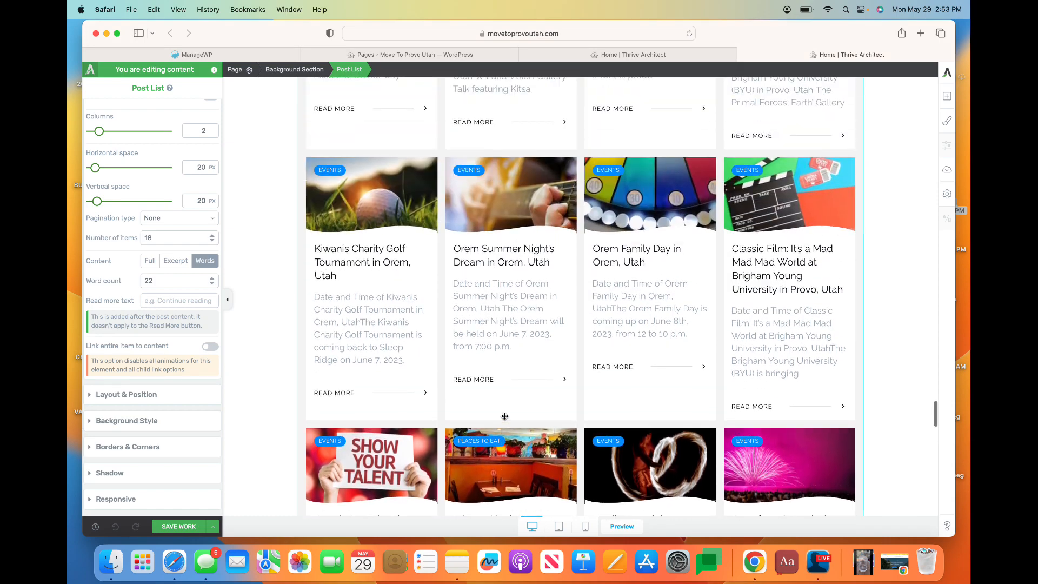
scroll(505, 416, down, 3)
scroll(504, 416, down, 10)
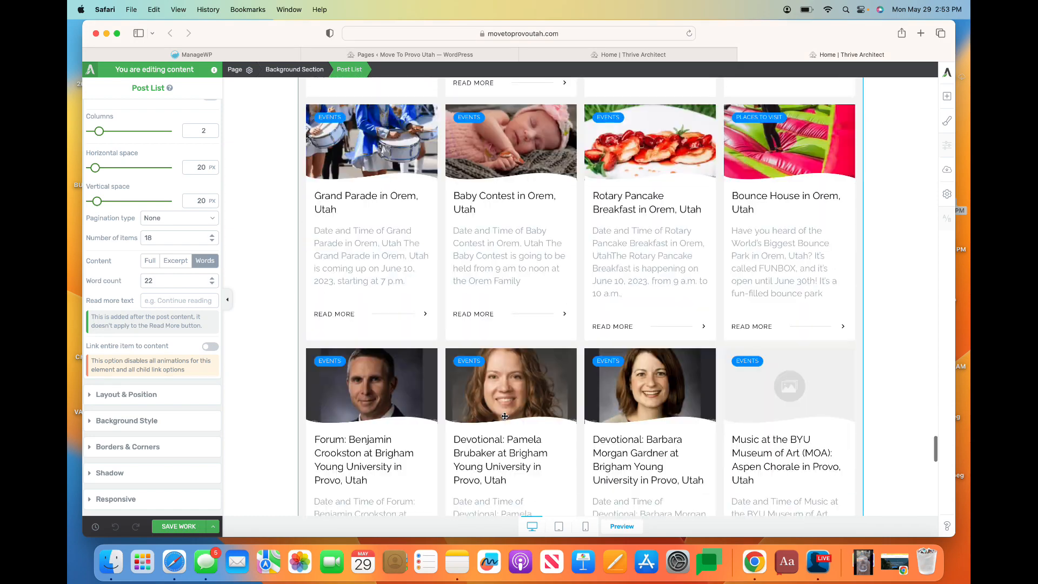
scroll(505, 416, down, 10)
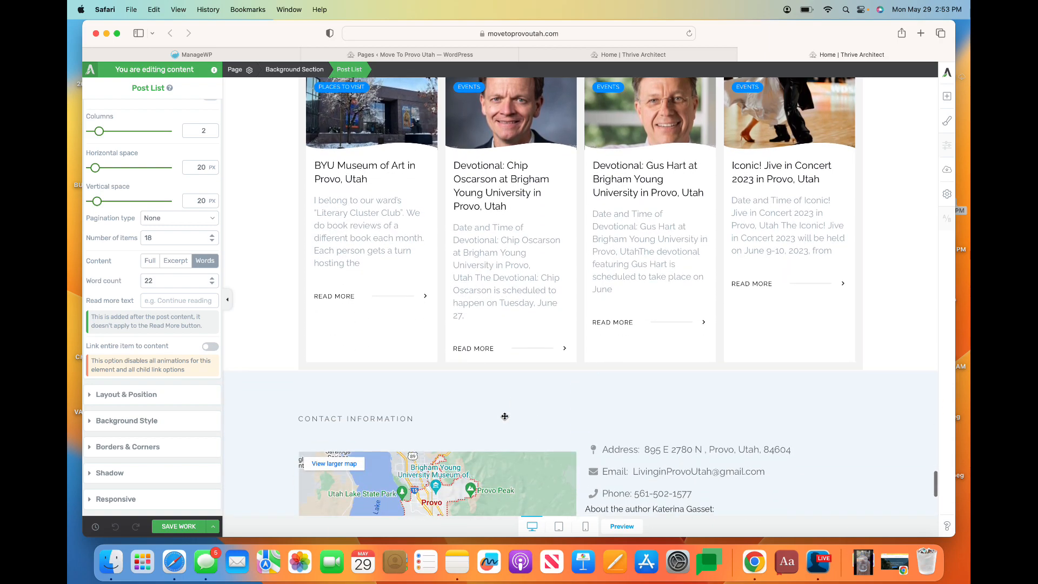
scroll(505, 416, up, 5)
scroll(505, 417, up, 15)
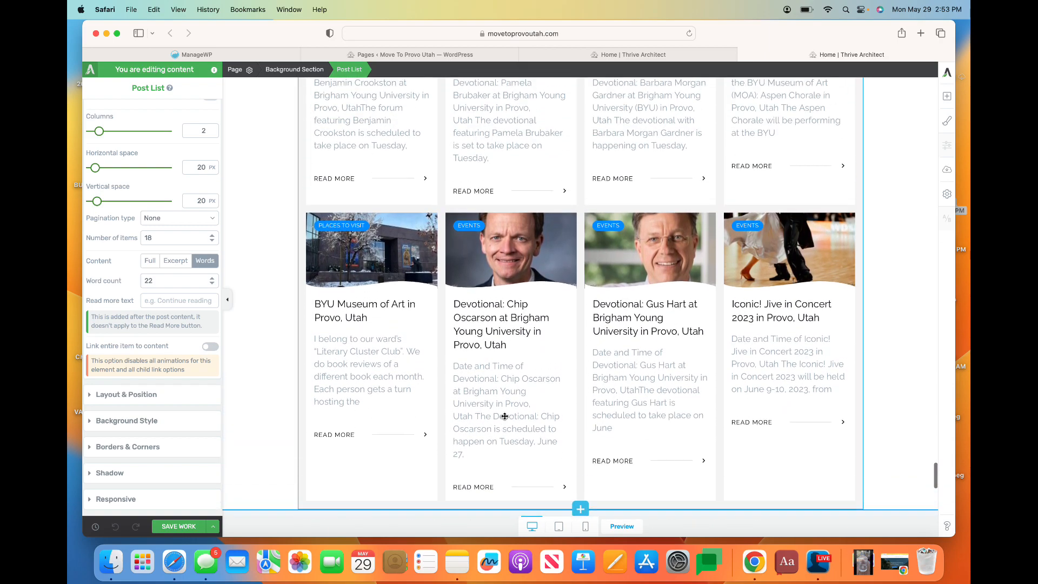
scroll(504, 417, up, 20)
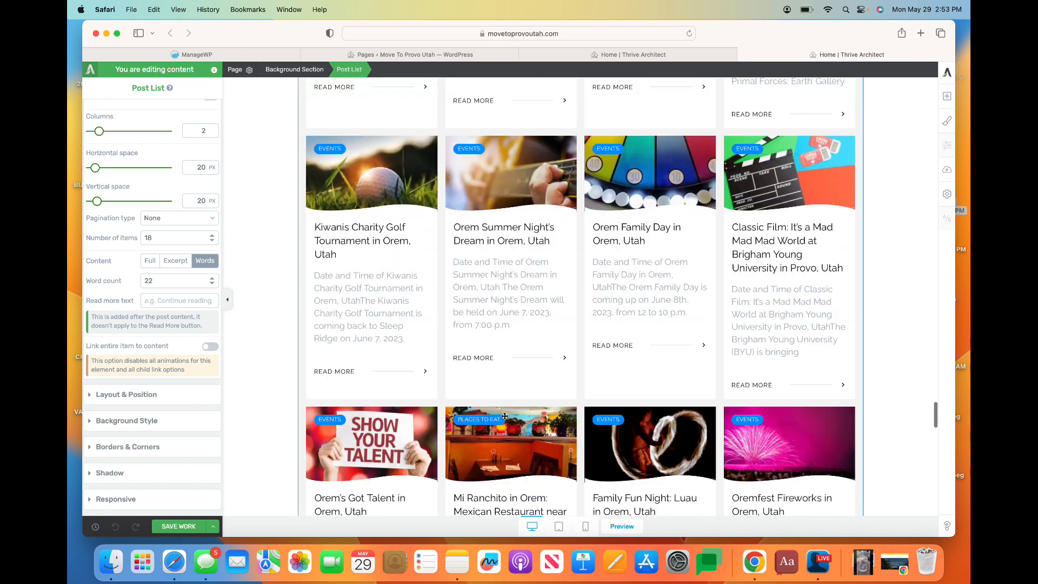
scroll(505, 417, up, 2)
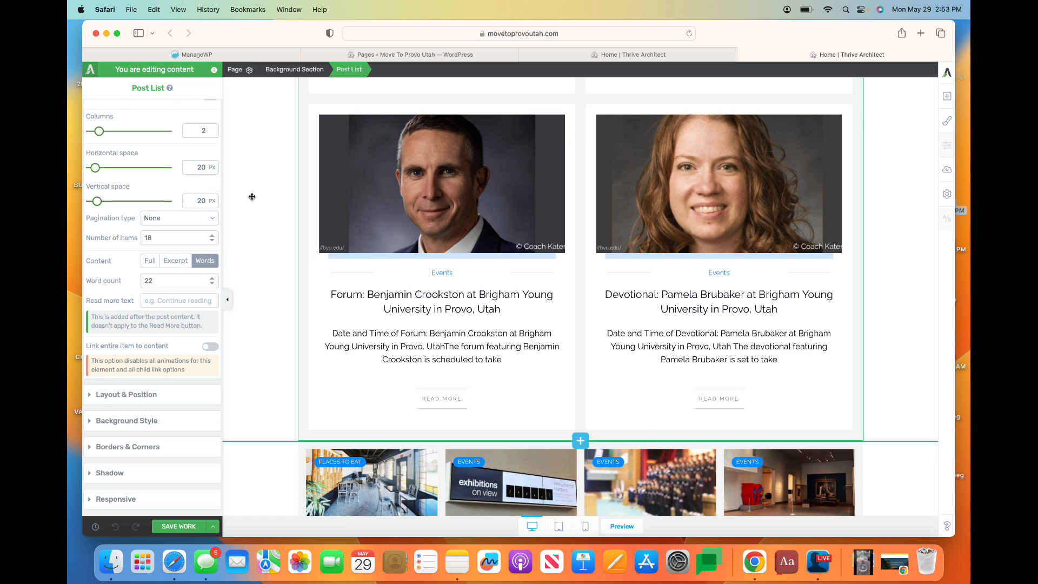
Select the four-column post list and set its horizontal space to 17 px and vertical space to 46 px
scroll(325, 298, down, 5)
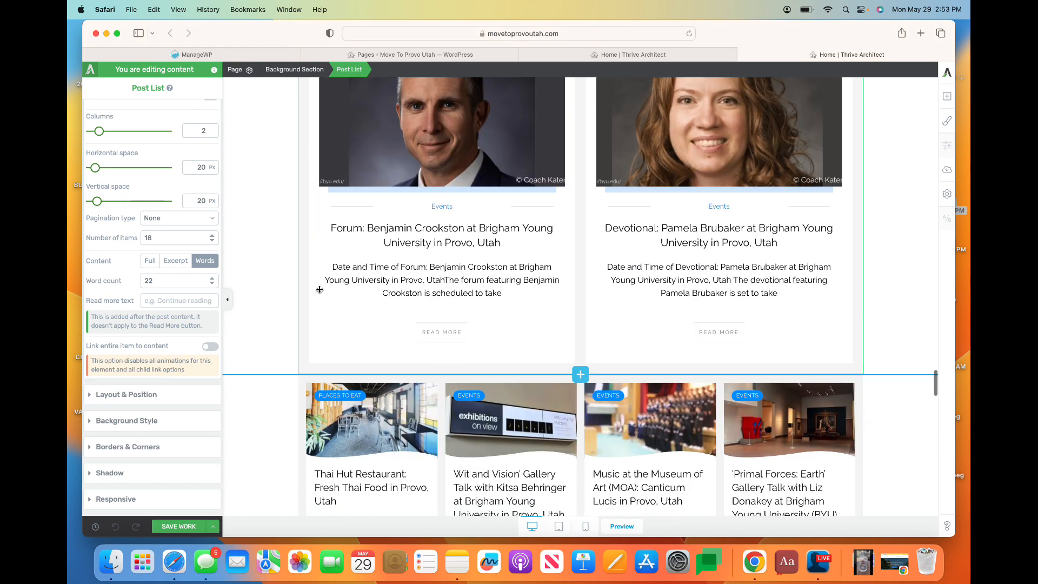
click(388, 384)
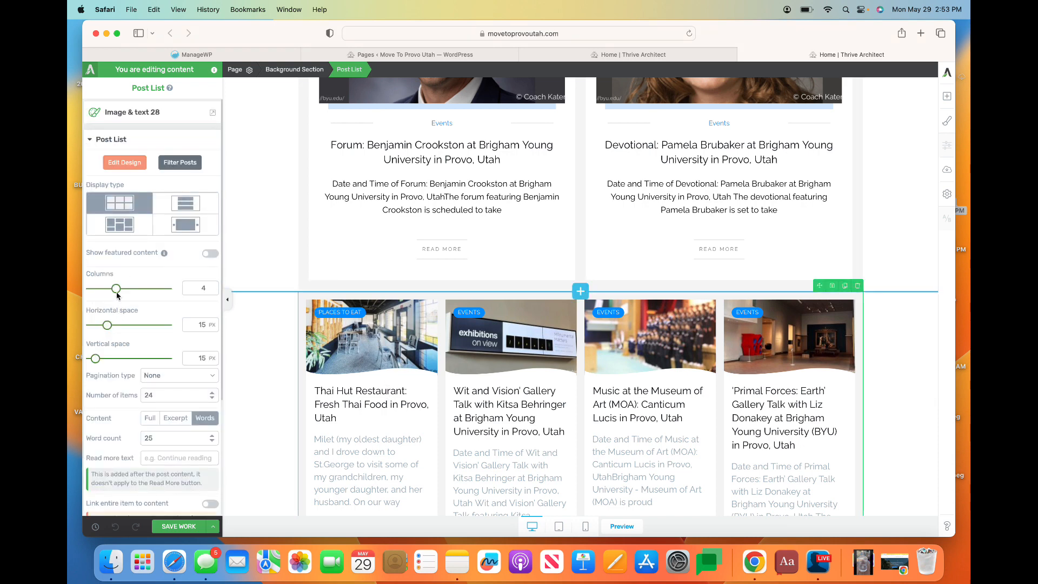
mouse_move(108, 325)
mouse_down()
mouse_move(175, 327)
mouse_move(111, 324)
mouse_up()
scroll(123, 352, down, 2)
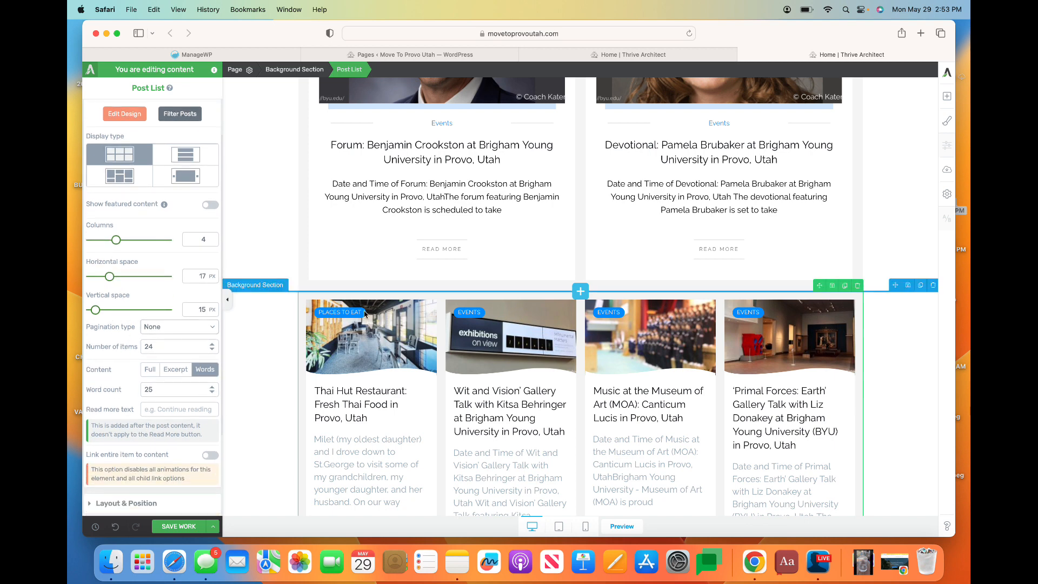
scroll(336, 318, down, 5)
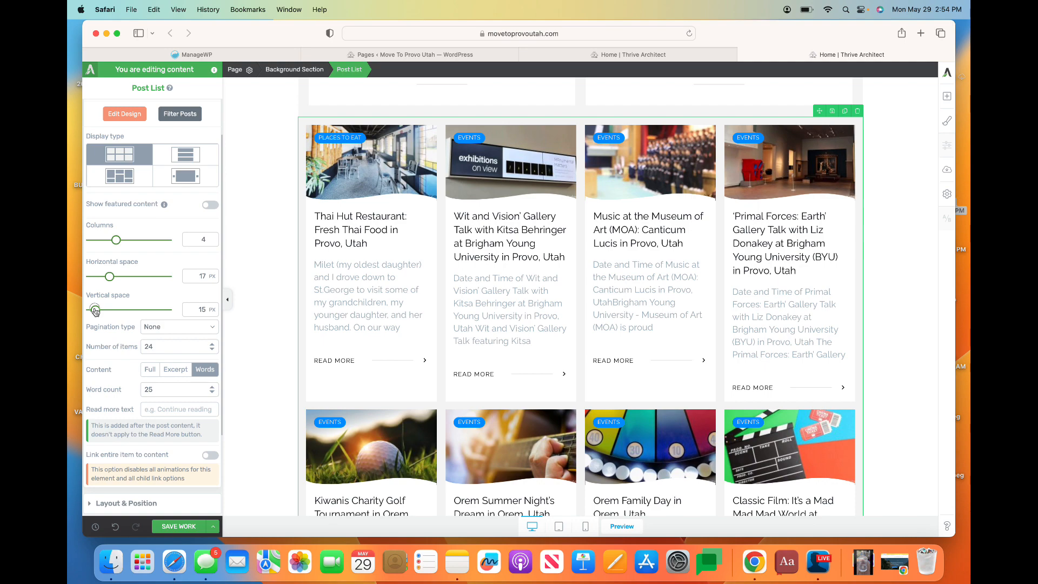
drag(96, 309, 106, 312)
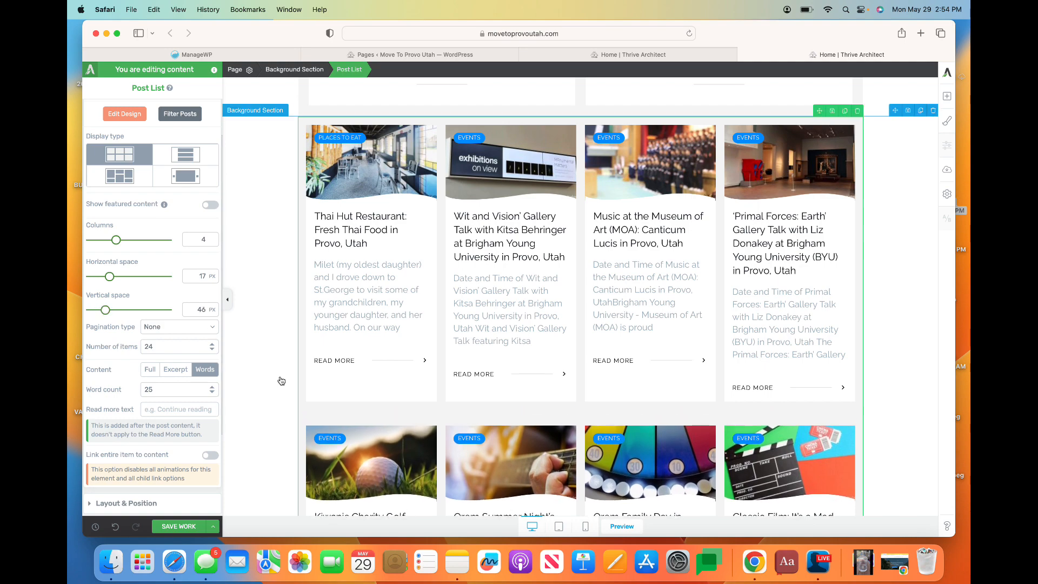
scroll(319, 406, down, 4)
scroll(329, 409, down, 4)
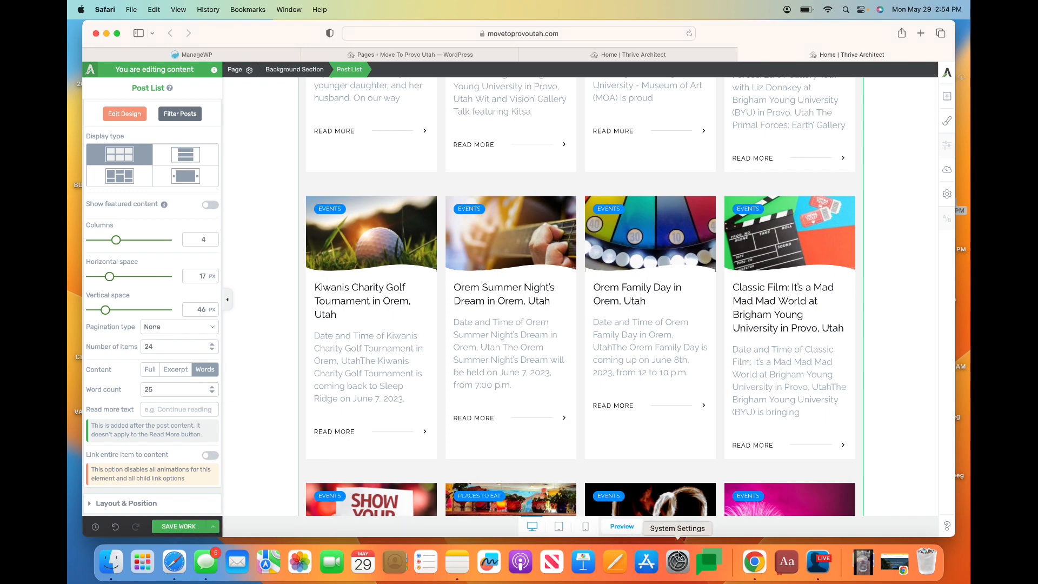
Switch to Chrome and examine the post grid and article list layout on the siamesekittykat.com home page
click(895, 563)
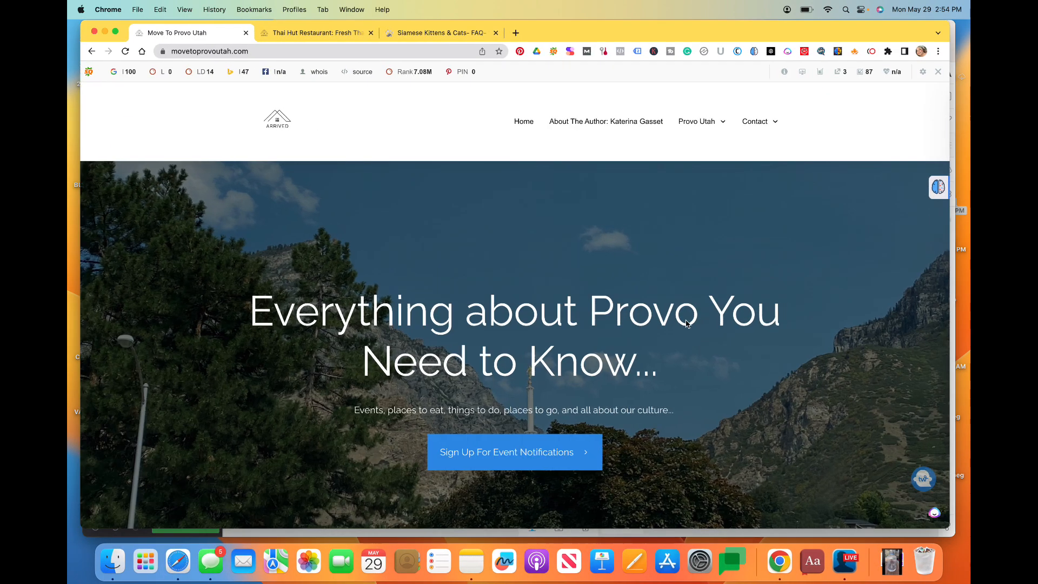
click(435, 33)
scroll(455, 281, down, 7)
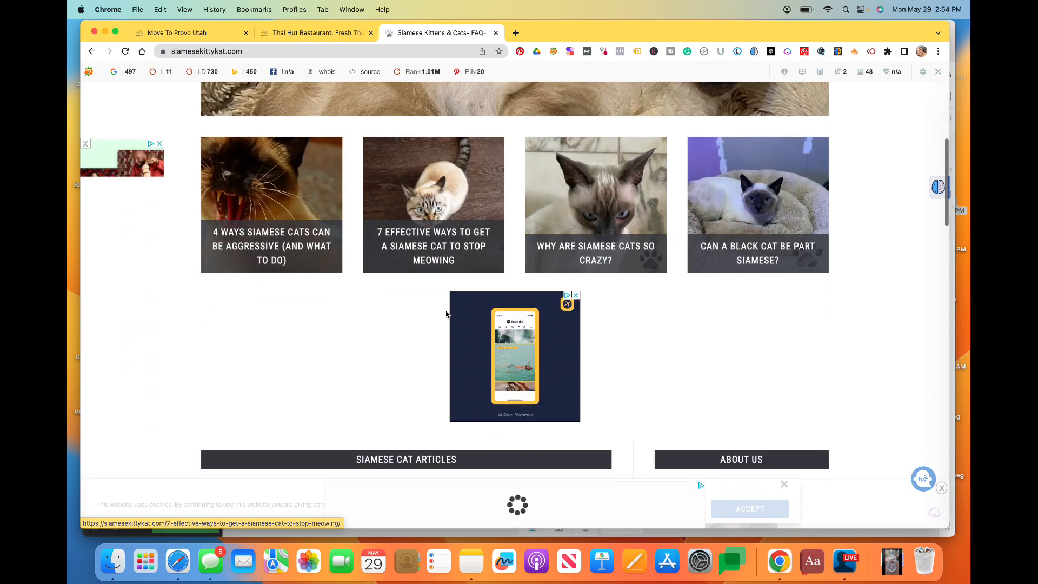
scroll(569, 279, down, 7)
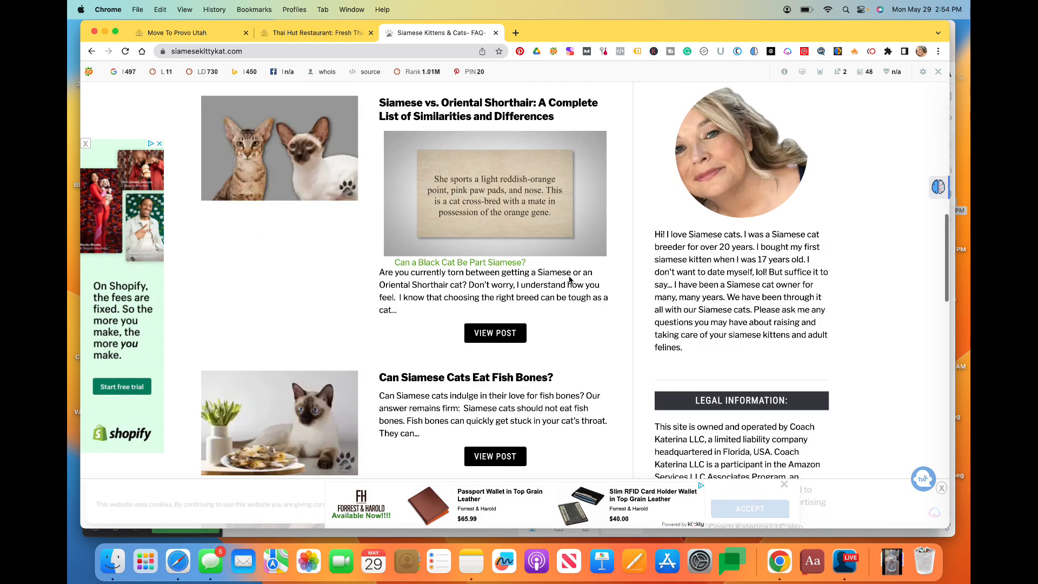
scroll(570, 279, down, 5)
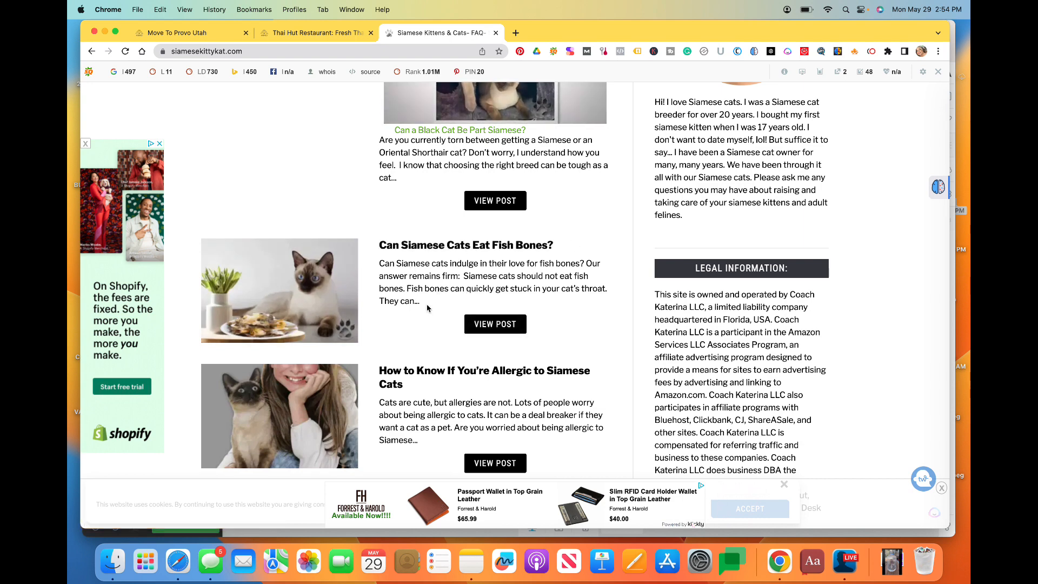
scroll(427, 308, down, 15)
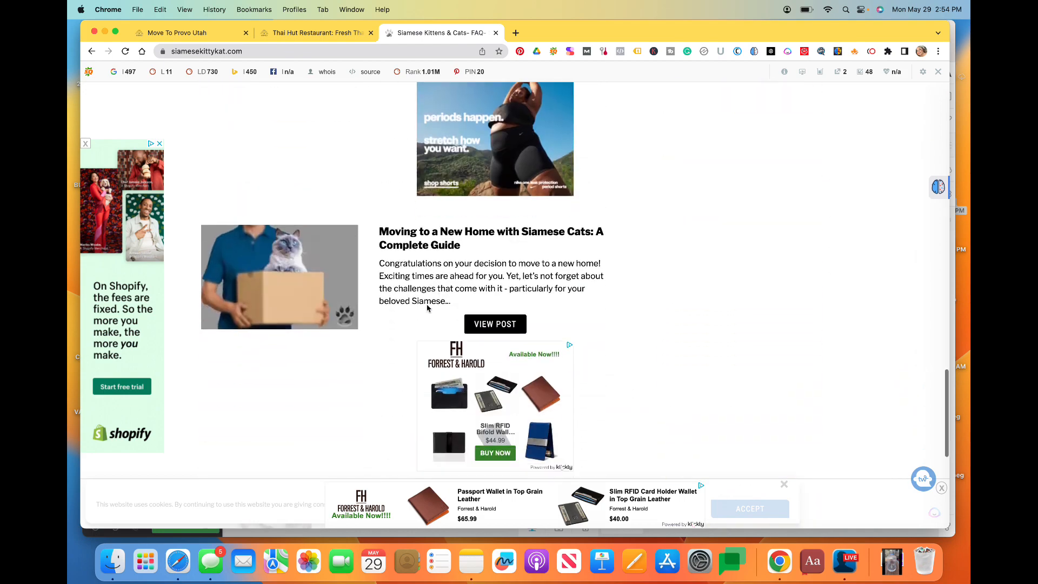
scroll(427, 308, down, 6)
scroll(427, 308, up, 10)
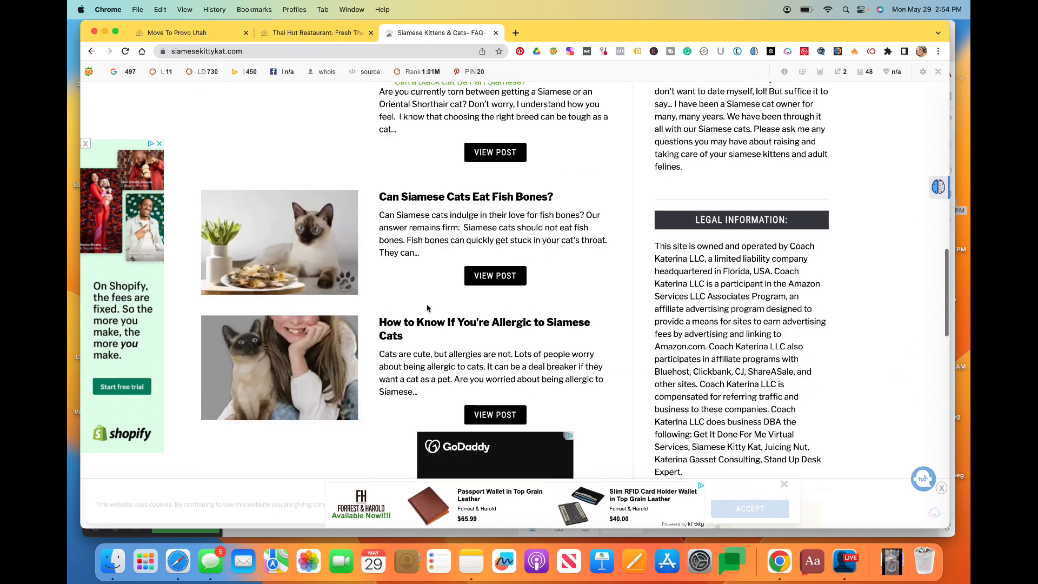
scroll(427, 309, up, 15)
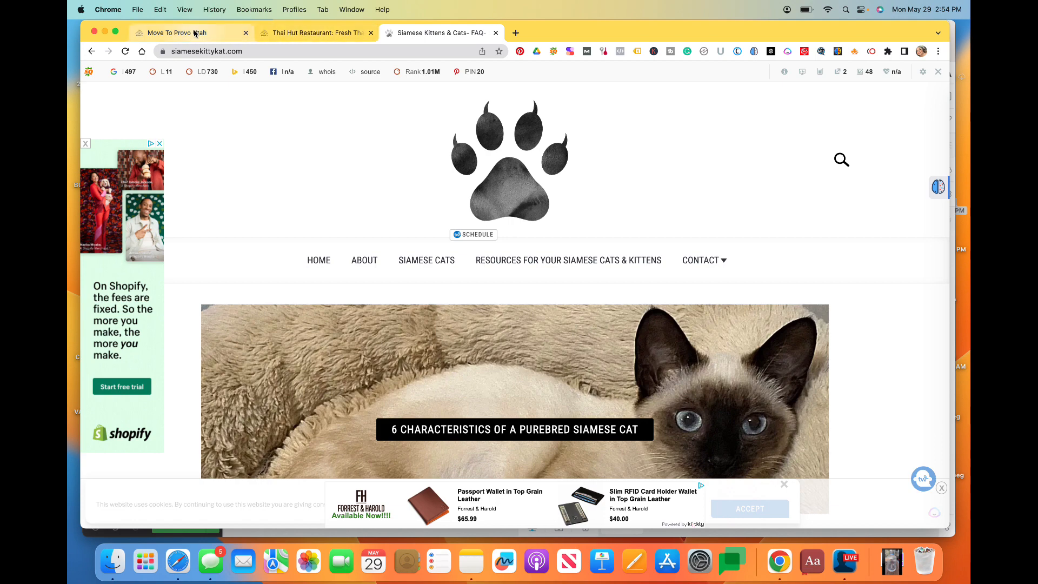
click(195, 33)
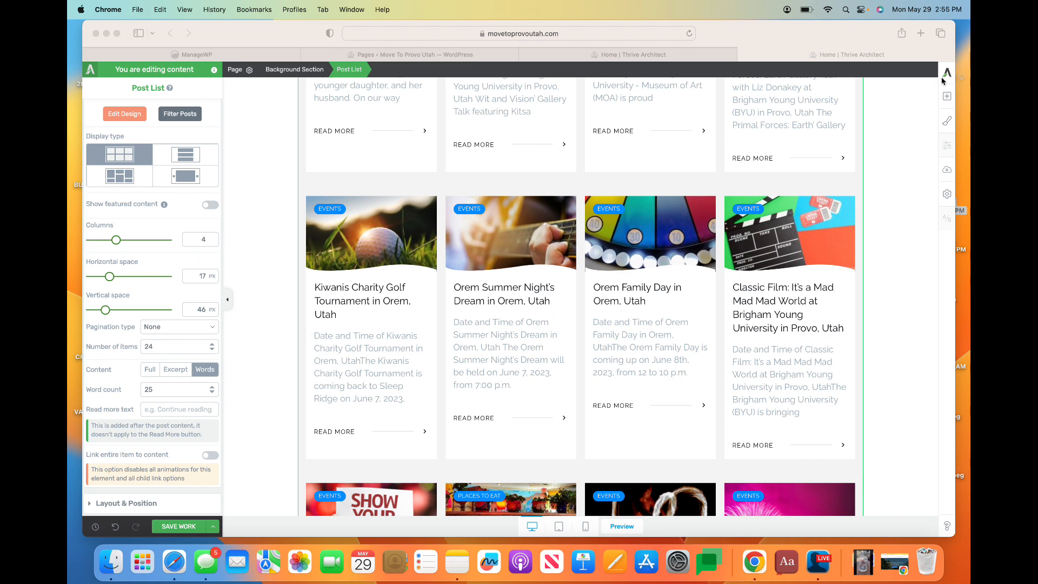
Back in Thrive Architect in Safari, open the four-column post list for design editing and expand its background style settings
scroll(544, 292, down, 10)
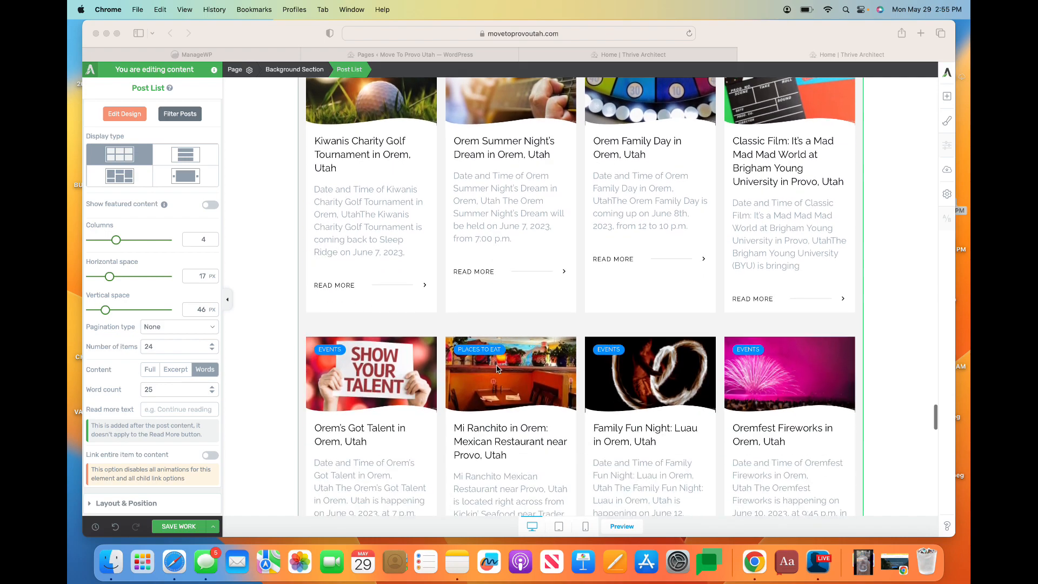
scroll(498, 369, down, 3)
scroll(497, 369, up, 10)
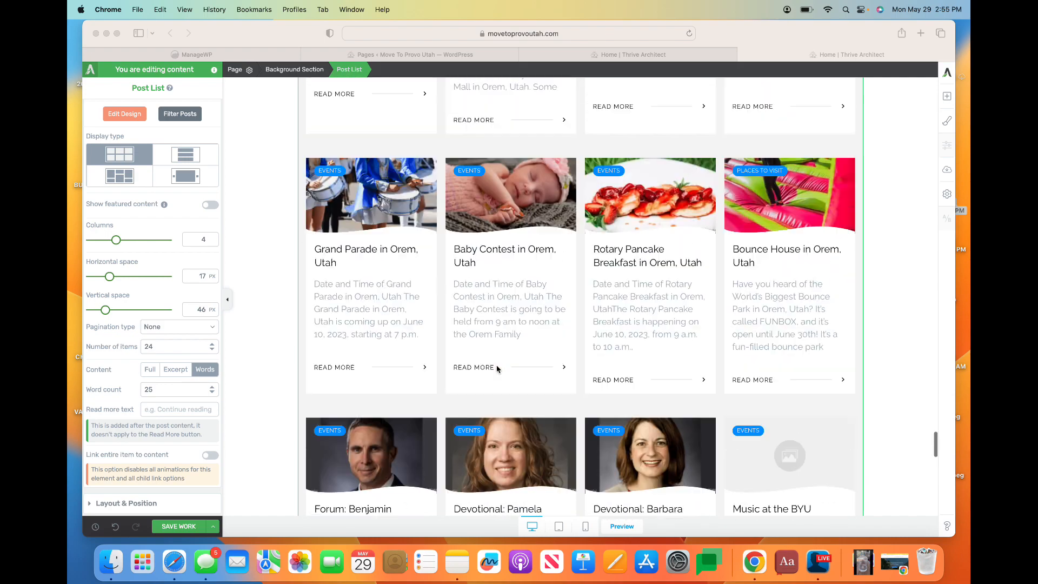
scroll(498, 370, up, 5)
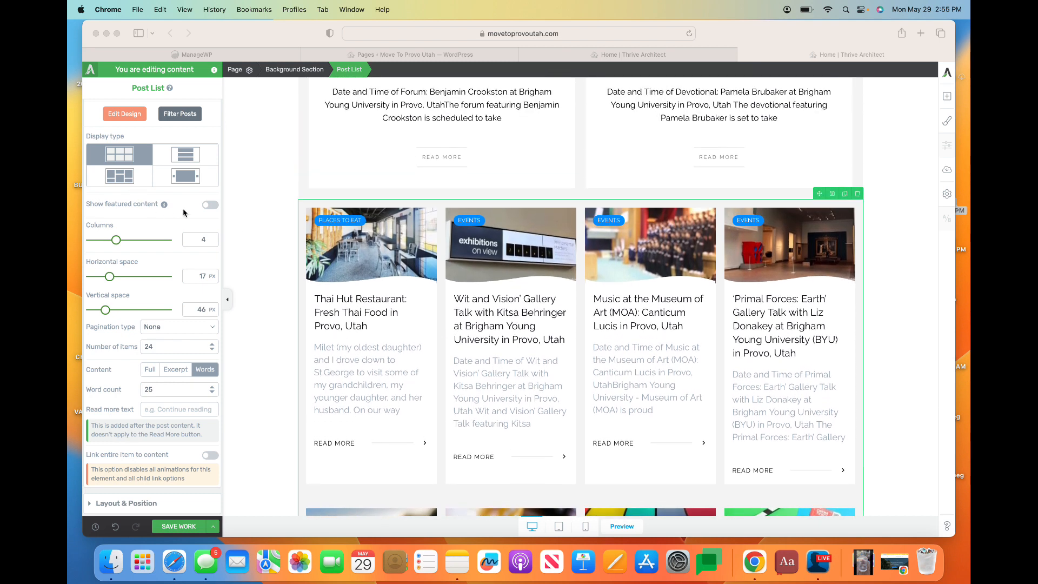
click(126, 116)
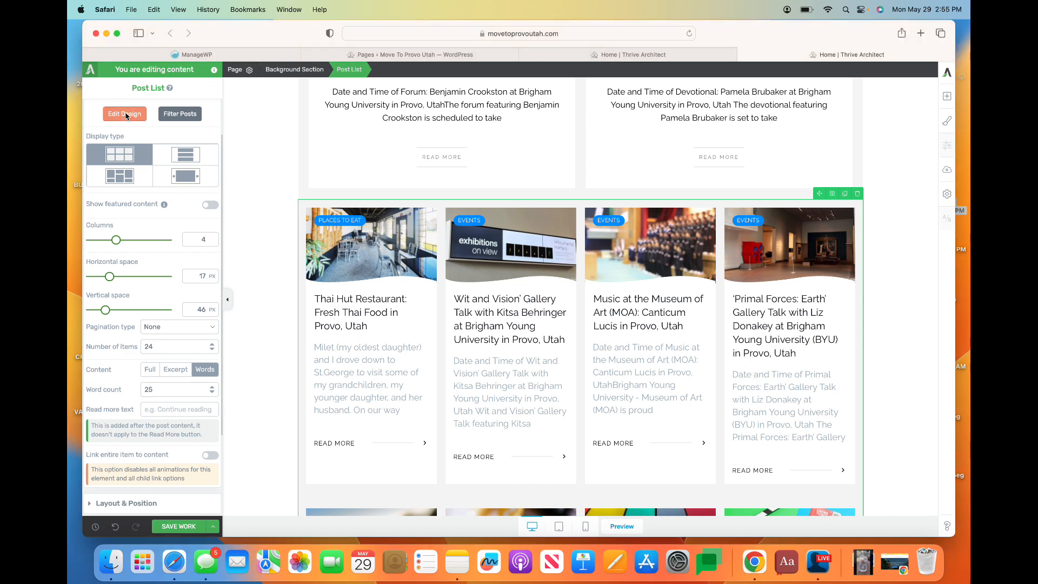
click(126, 115)
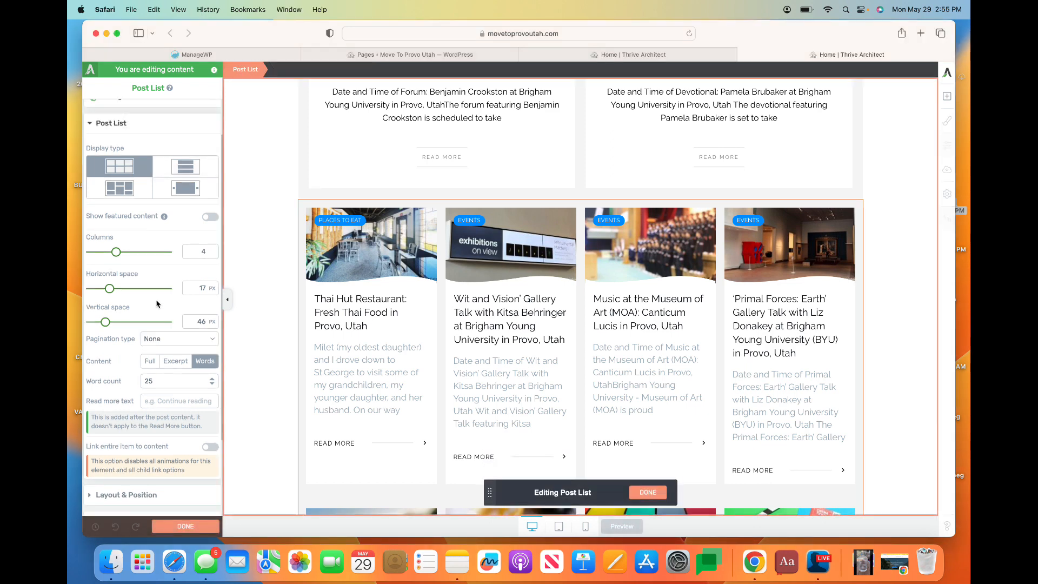
scroll(152, 356, down, 4)
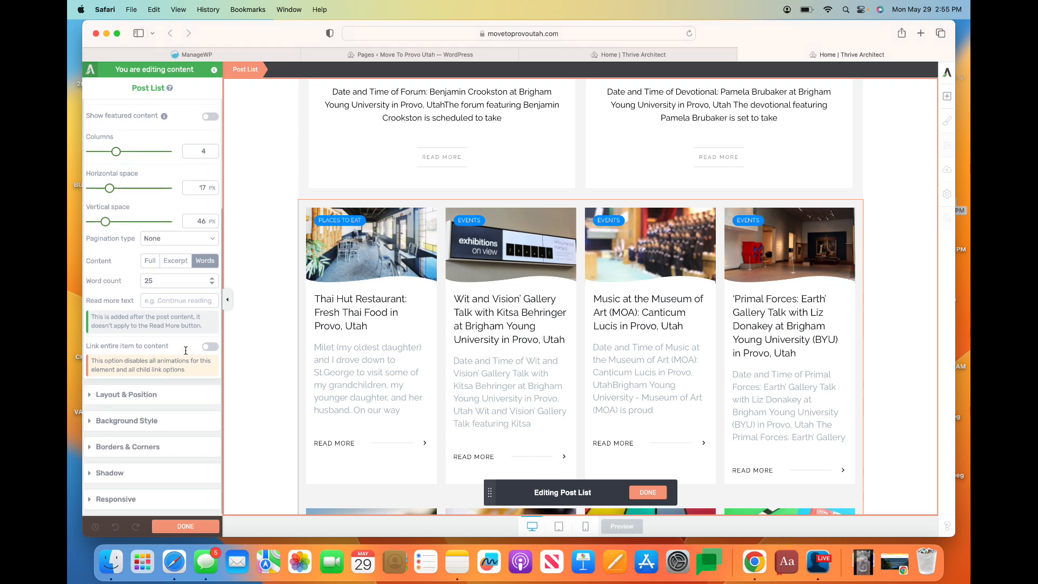
click(135, 420)
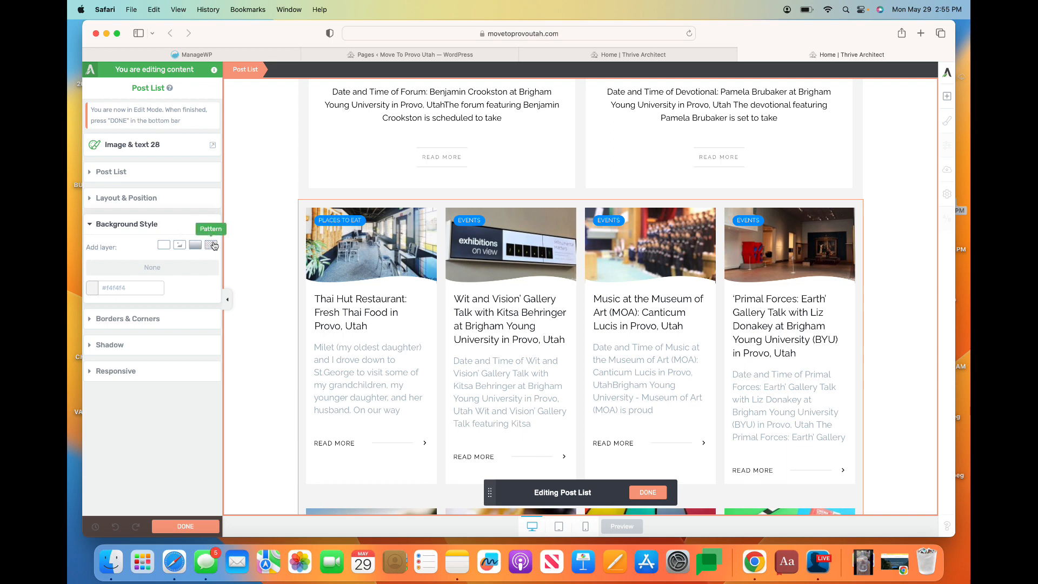
Add a solid color background layer in Curious Blue (#2c9be3) at 100 opacity to the four-column post list and check its rows
click(163, 246)
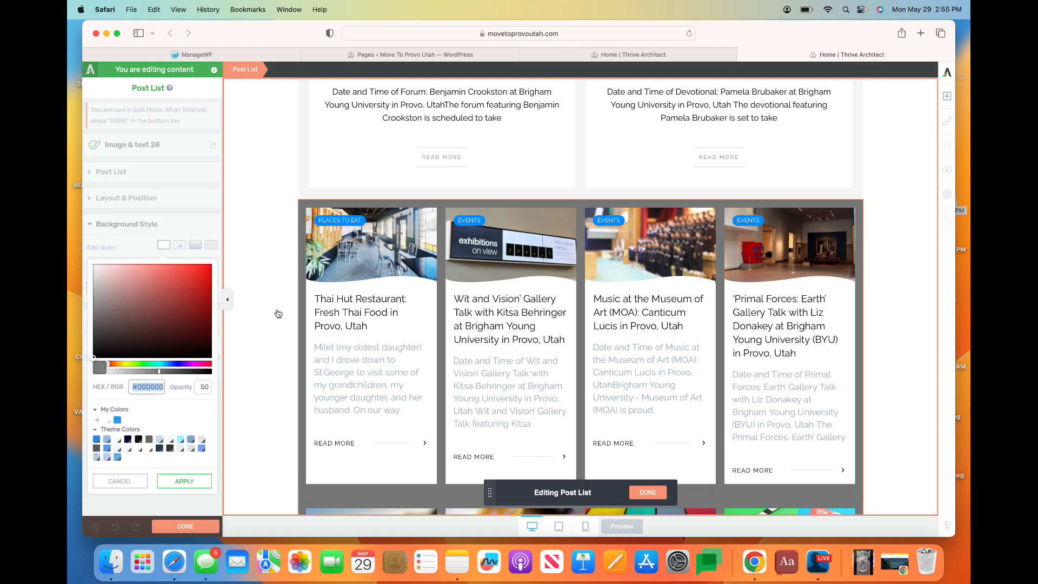
scroll(279, 357, down, 10)
scroll(279, 357, down, 20)
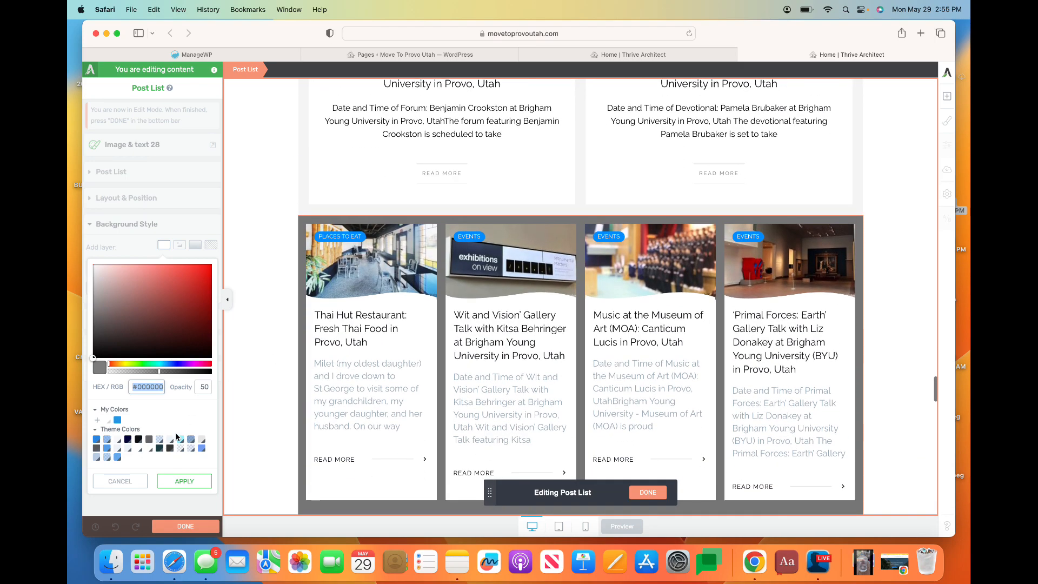
click(117, 419)
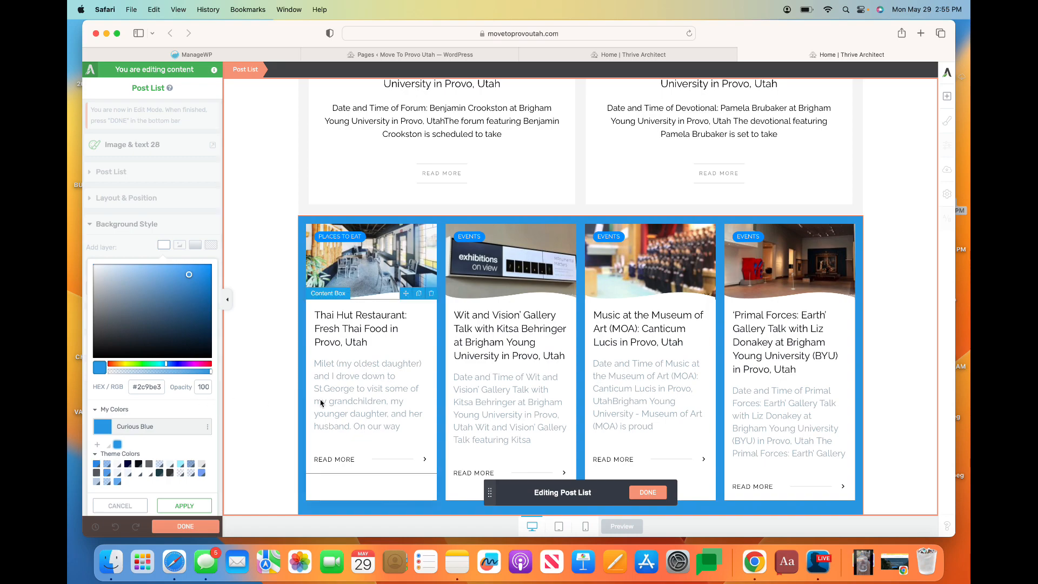
scroll(357, 392, down, 1)
scroll(358, 392, down, 10)
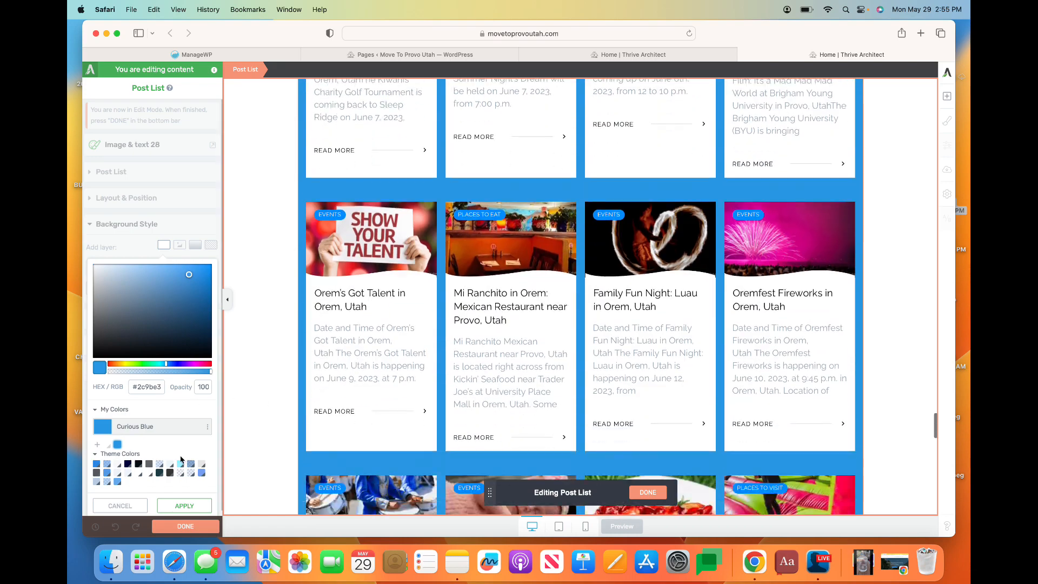
click(185, 506)
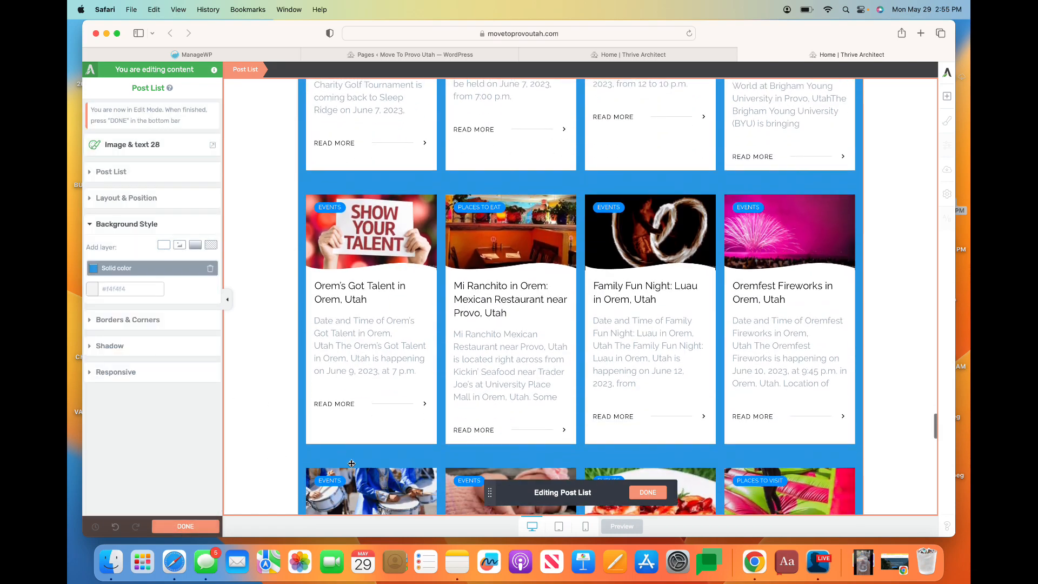
scroll(352, 464, up, 3)
scroll(352, 463, up, 10)
scroll(351, 463, down, 8)
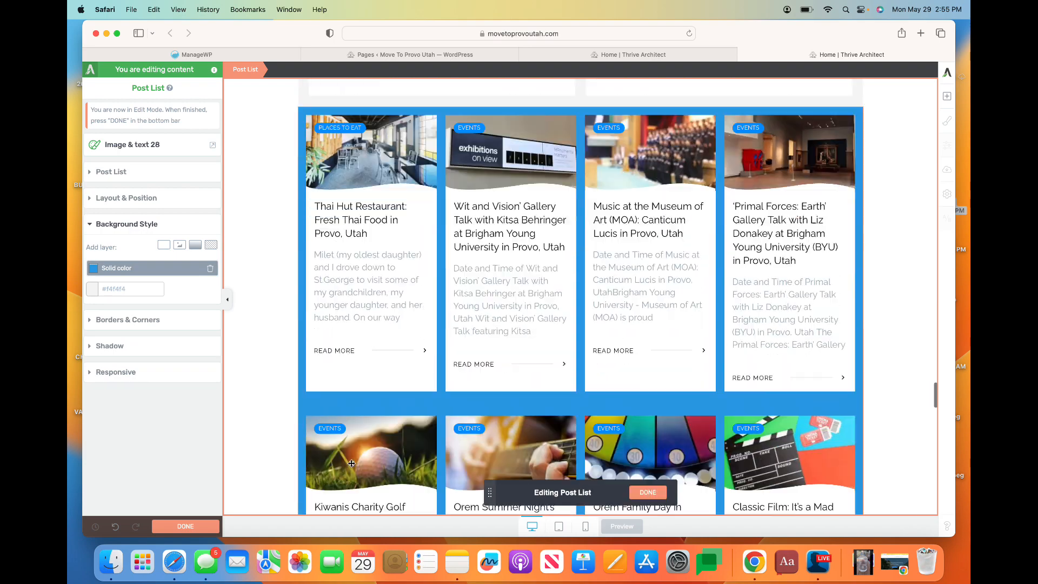
scroll(351, 463, down, 10)
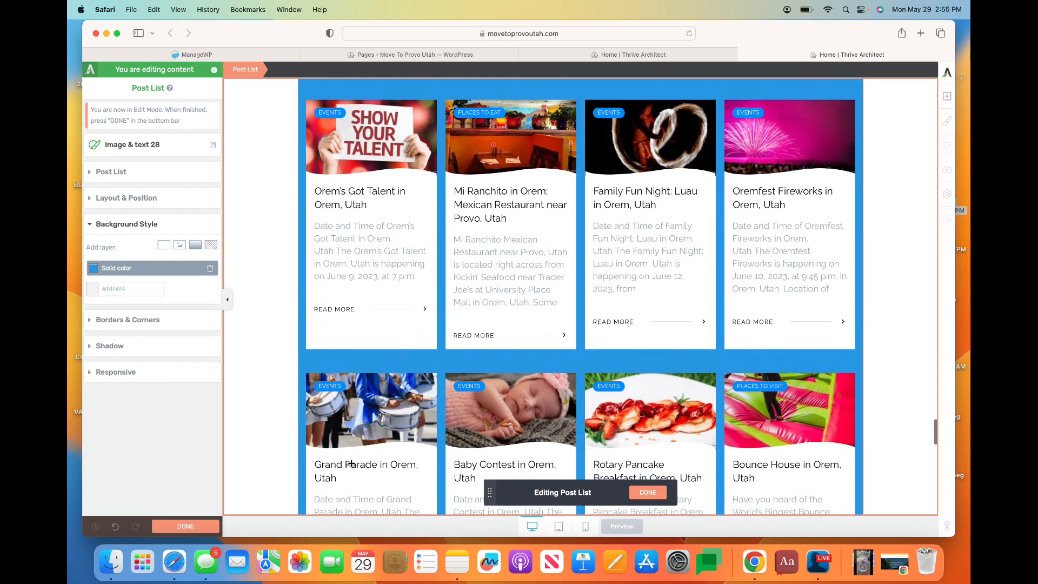
Finish editing the four-column post list and delete the background section containing the two-column post list above it
scroll(352, 464, down, 10)
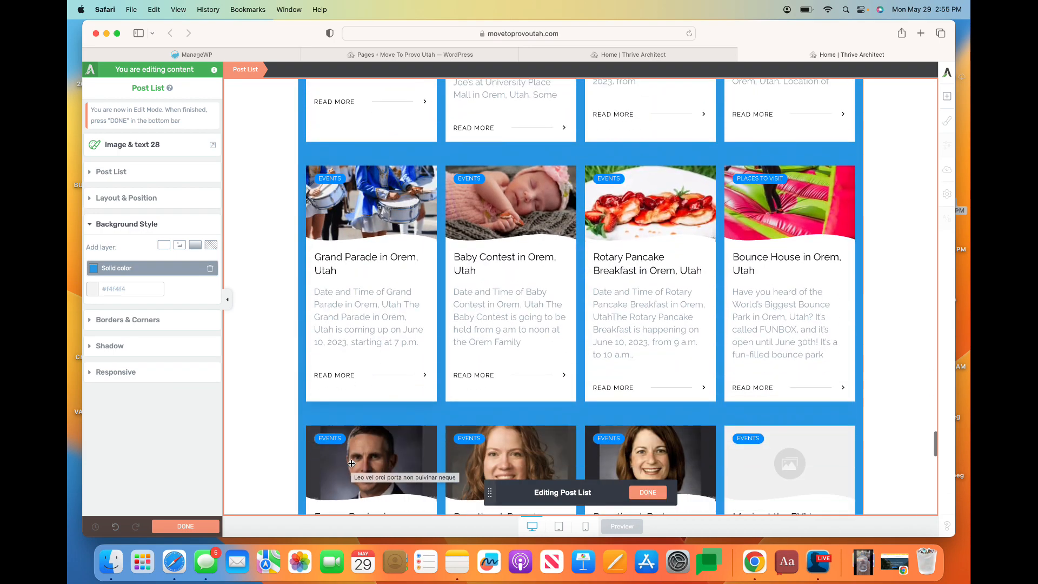
scroll(352, 463, up, 20)
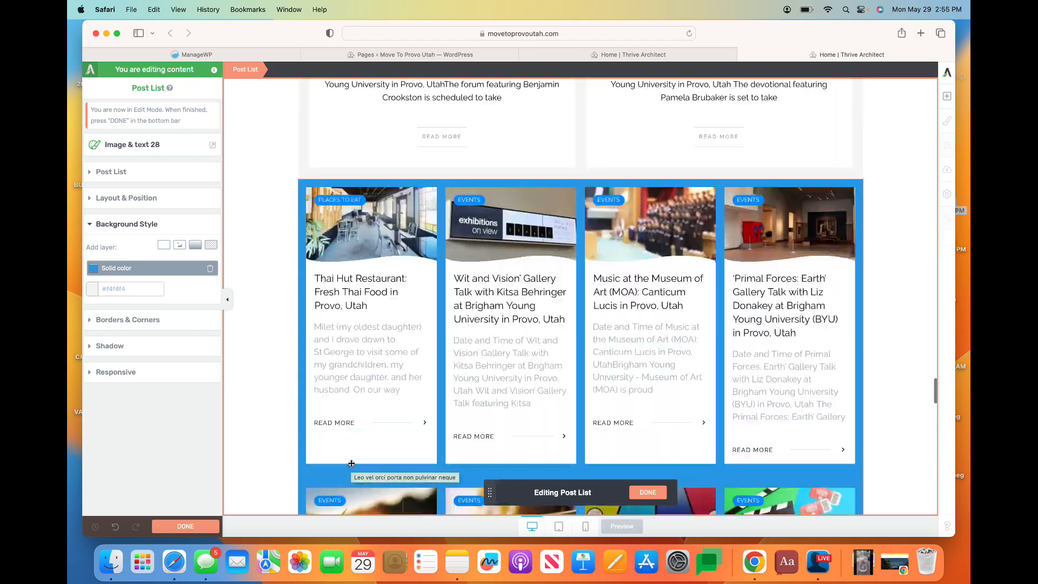
scroll(352, 464, up, 20)
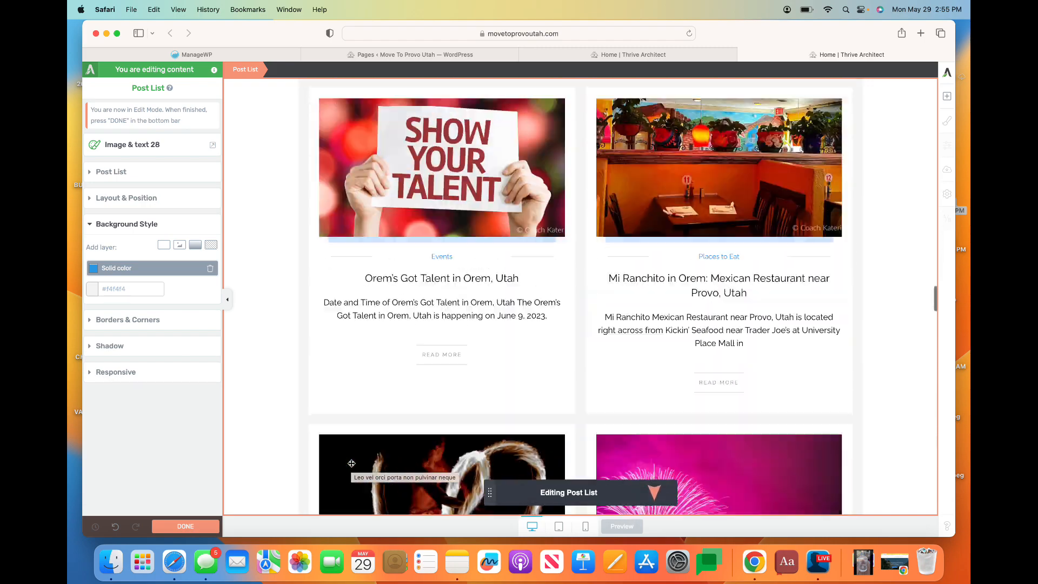
scroll(351, 464, up, 20)
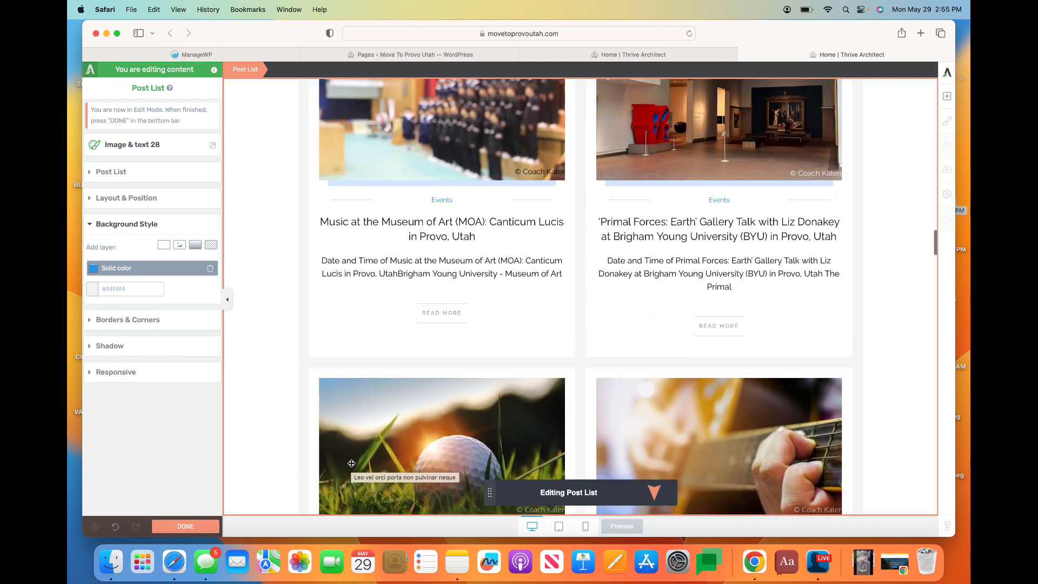
scroll(351, 463, up, 10)
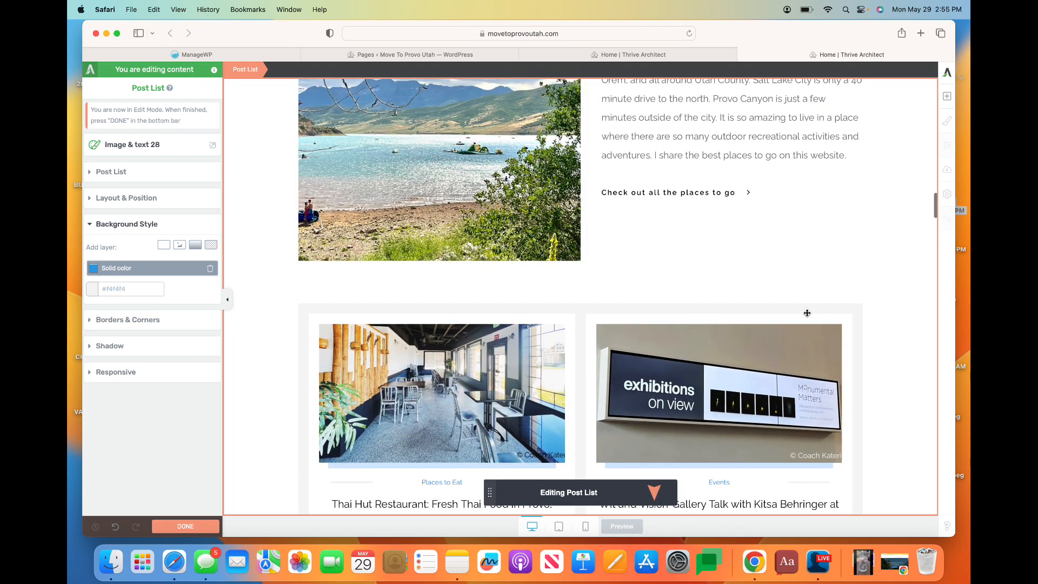
click(195, 527)
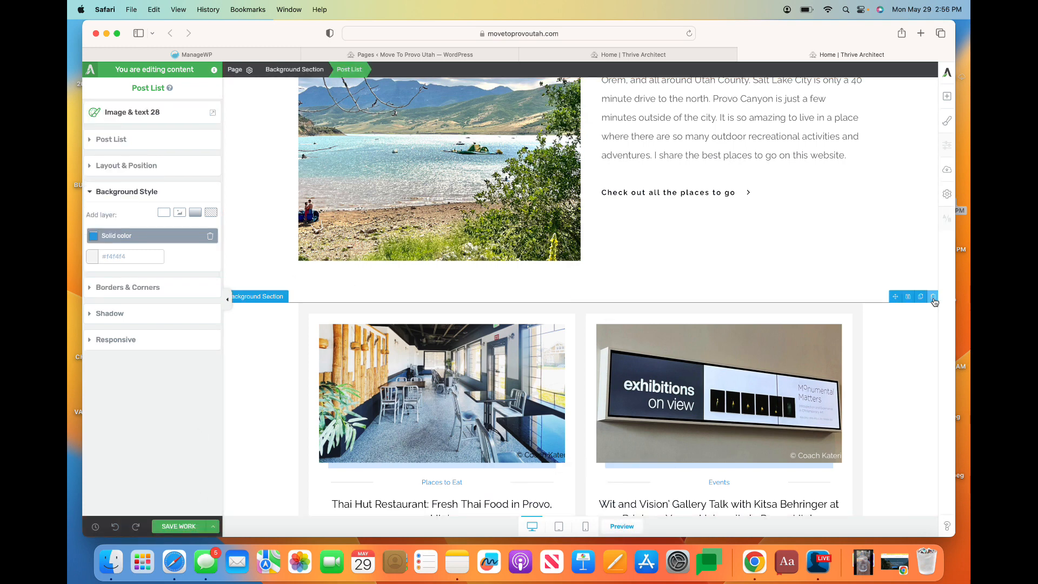
scroll(894, 440, down, 2)
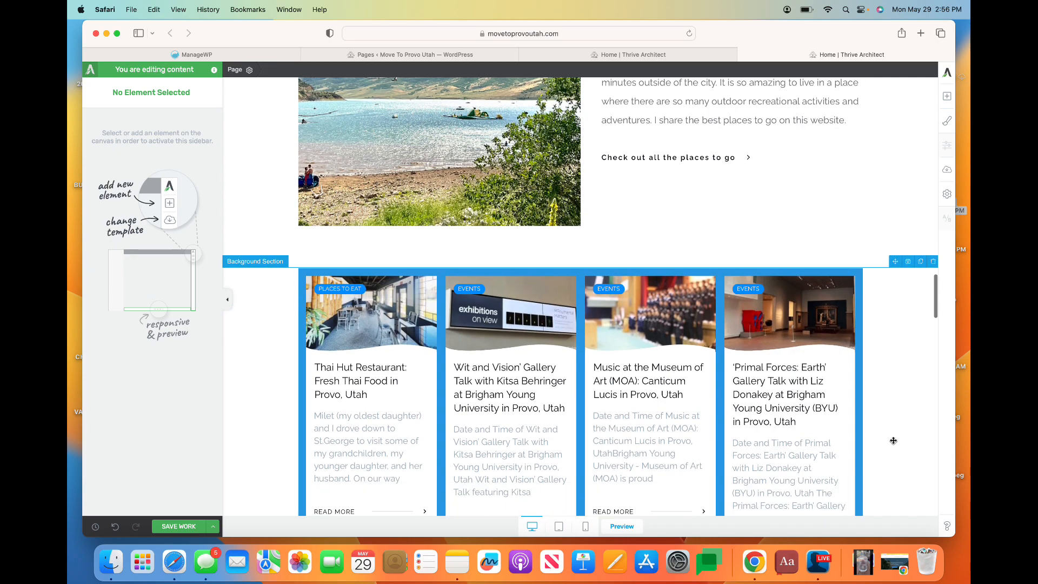
Save the page and check the placement of the four-column post list below the Places to Go! section
scroll(894, 441, down, 5)
scroll(893, 441, up, 10)
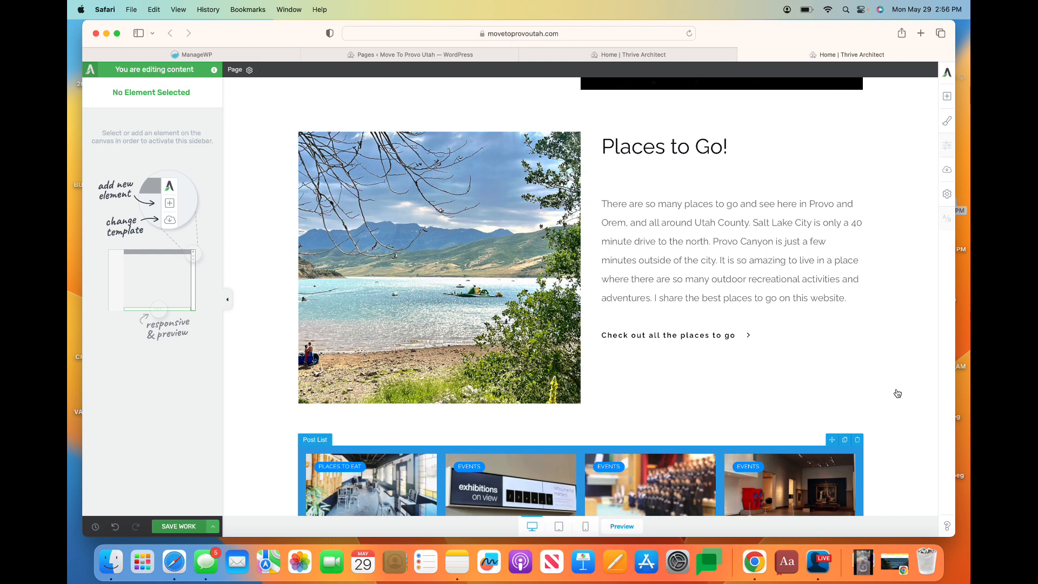
scroll(898, 393, down, 3)
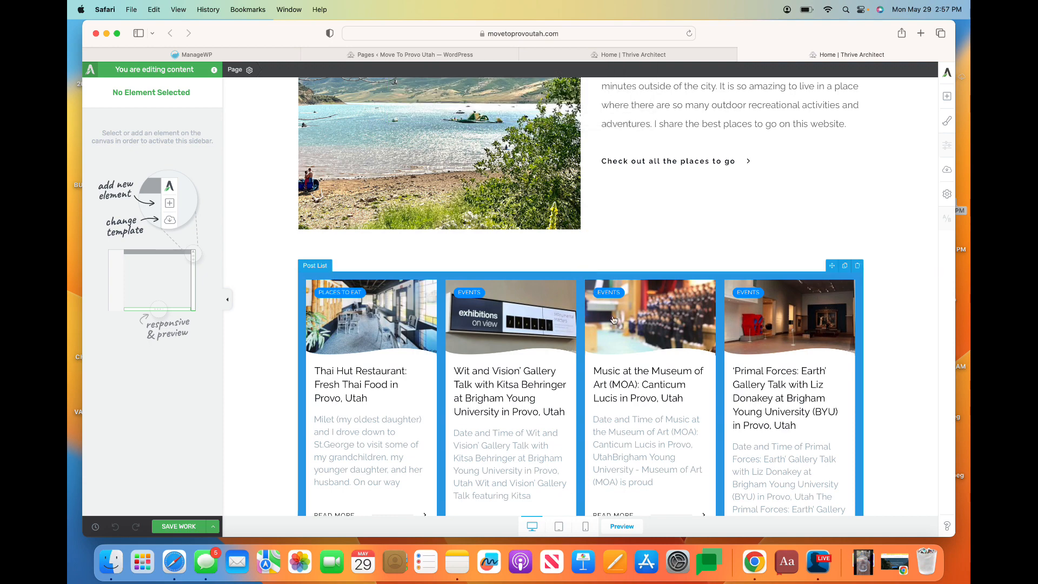
Switch to Chrome and load movetoprovoutah.com in a new tab
click(896, 562)
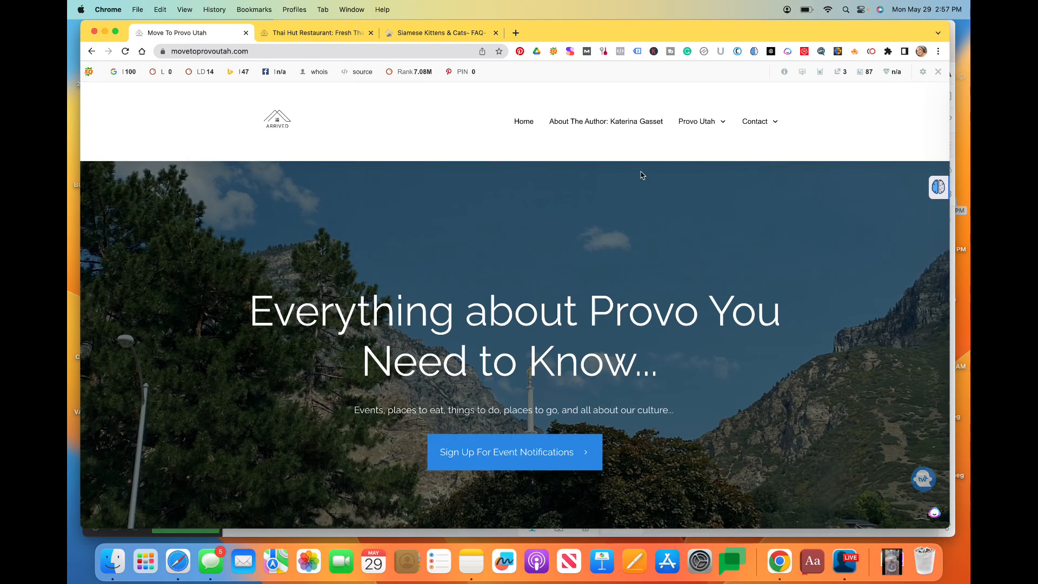
click(518, 34)
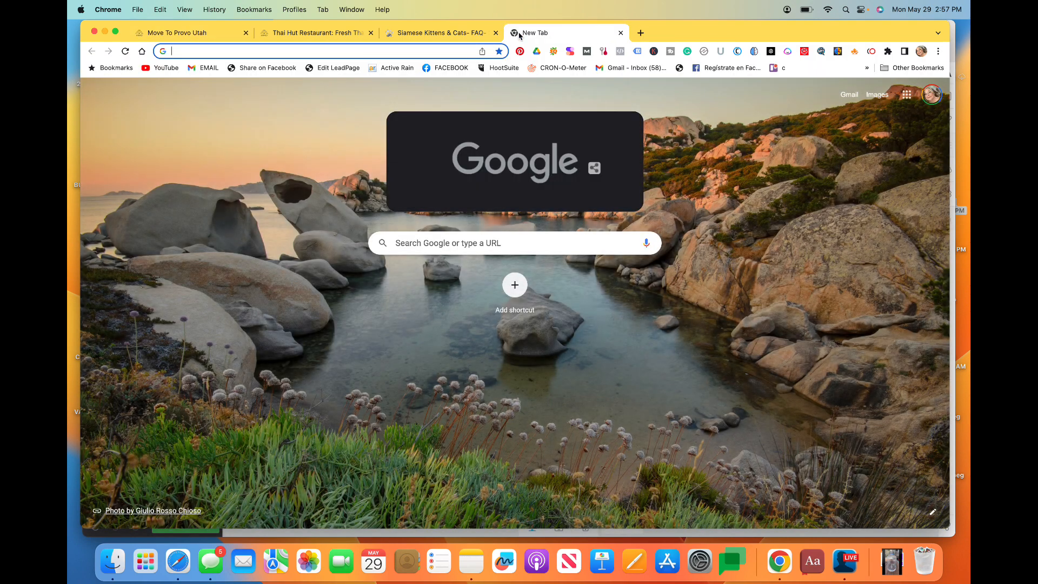
text(movetoprovoutah.com)
key(Return)
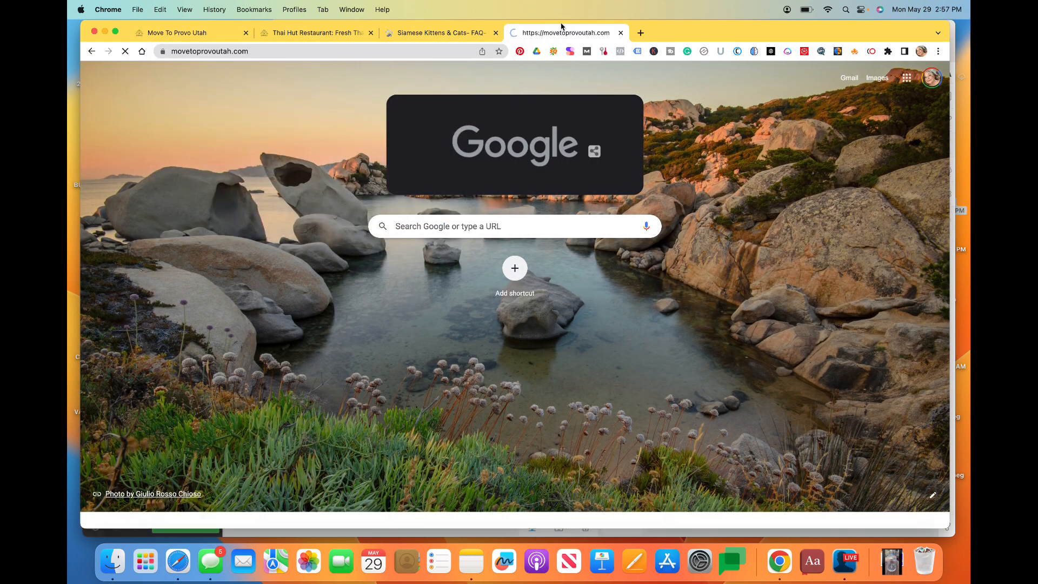
Examine the published home page, comparing the blue four-column post grid with the contact section and footer below it
scroll(583, 262, down, 3)
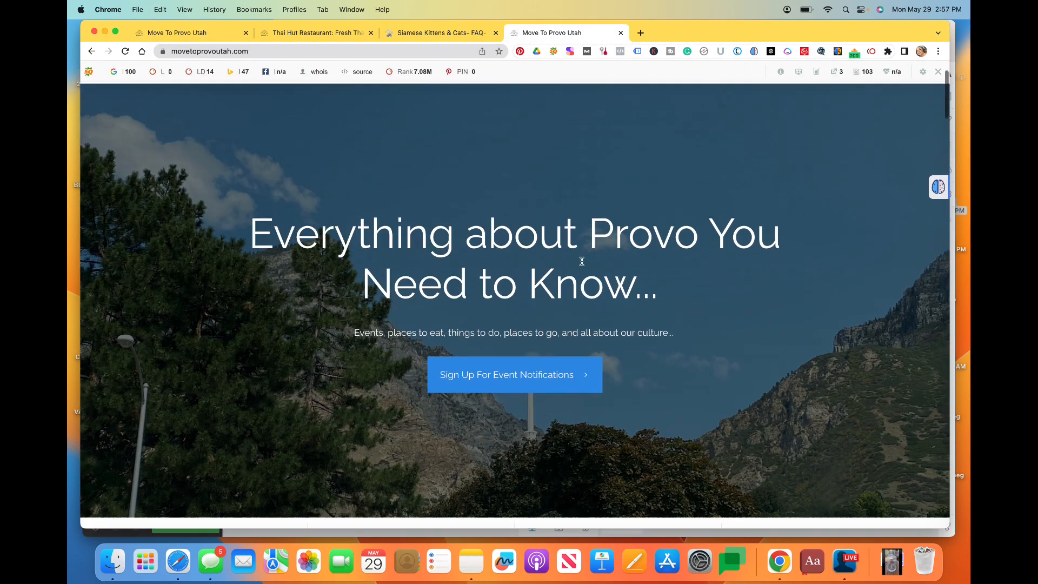
scroll(582, 263, down, 10)
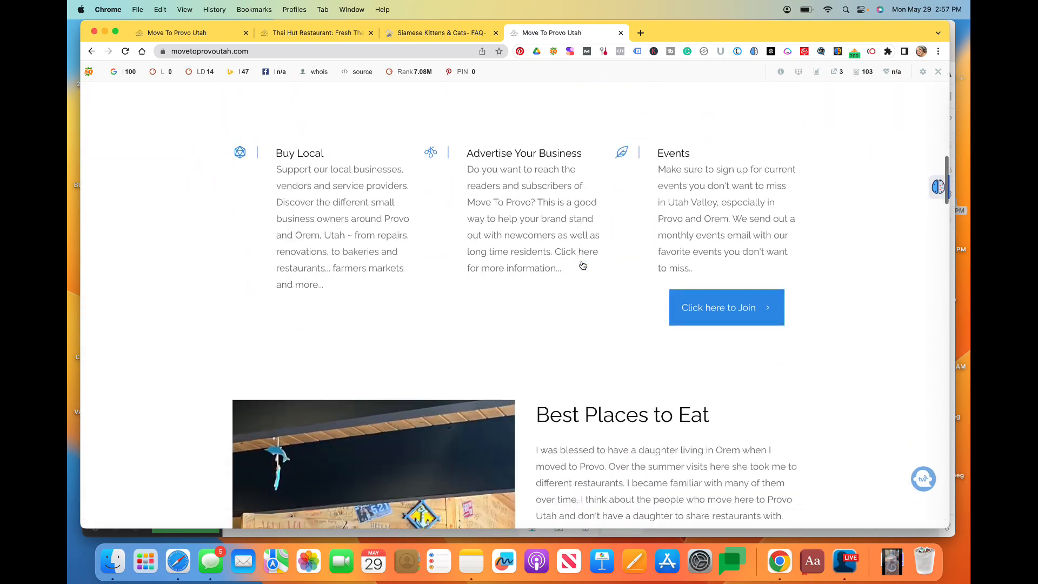
scroll(582, 266, down, 15)
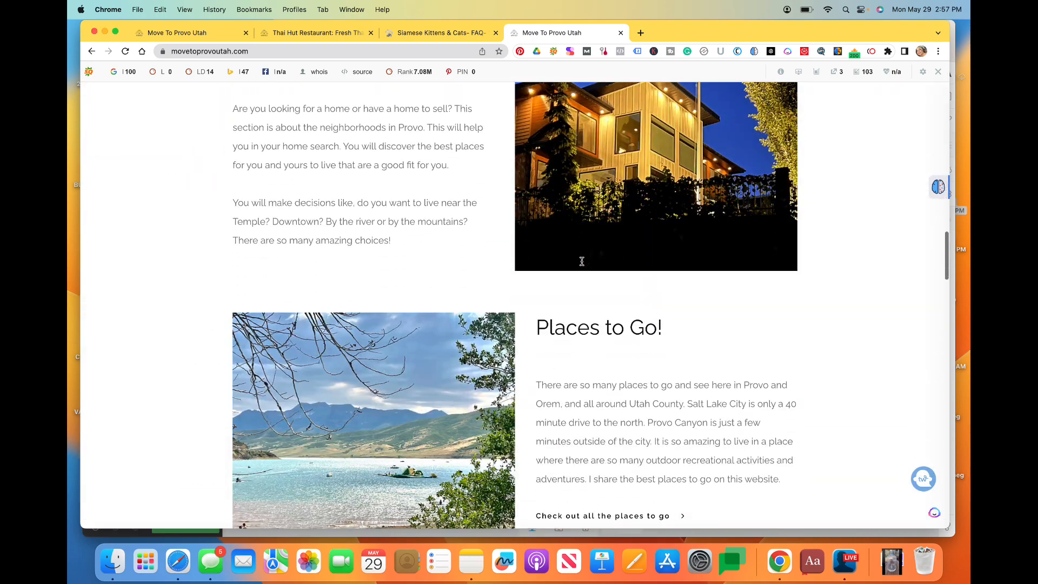
scroll(582, 266, down, 7)
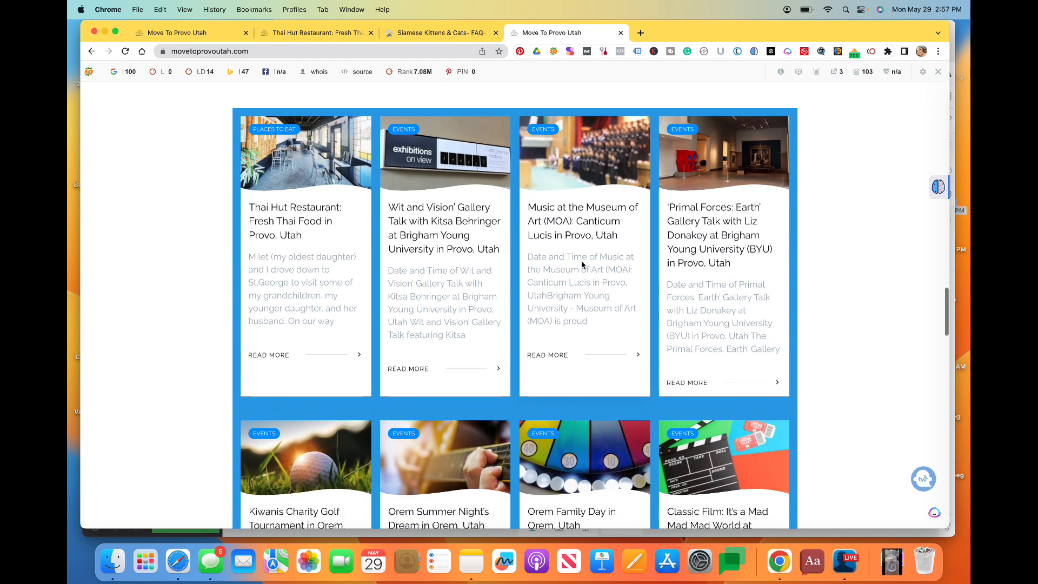
scroll(583, 263, up, 5)
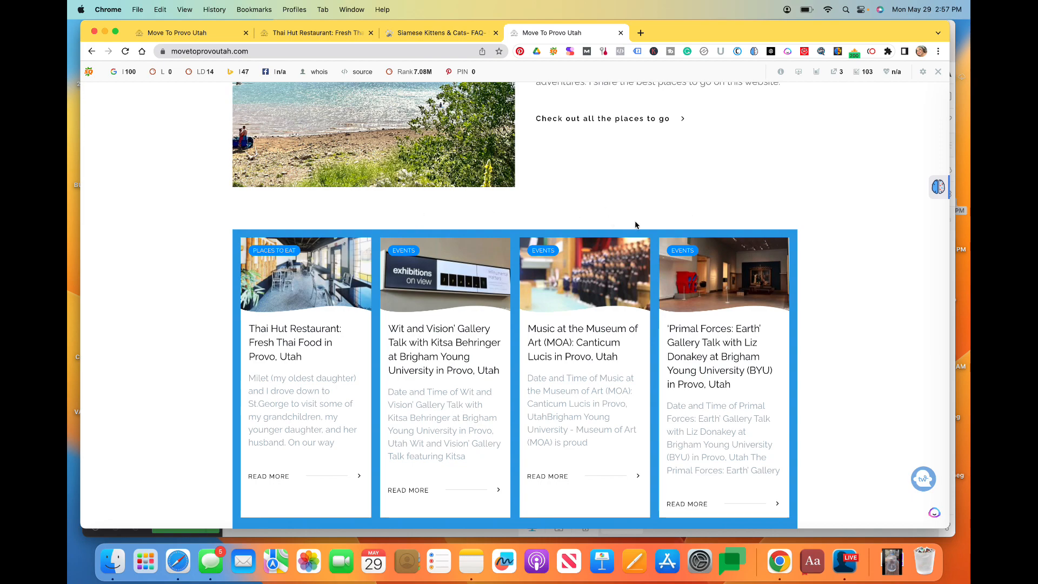
scroll(636, 225, down, 3)
scroll(637, 225, down, 15)
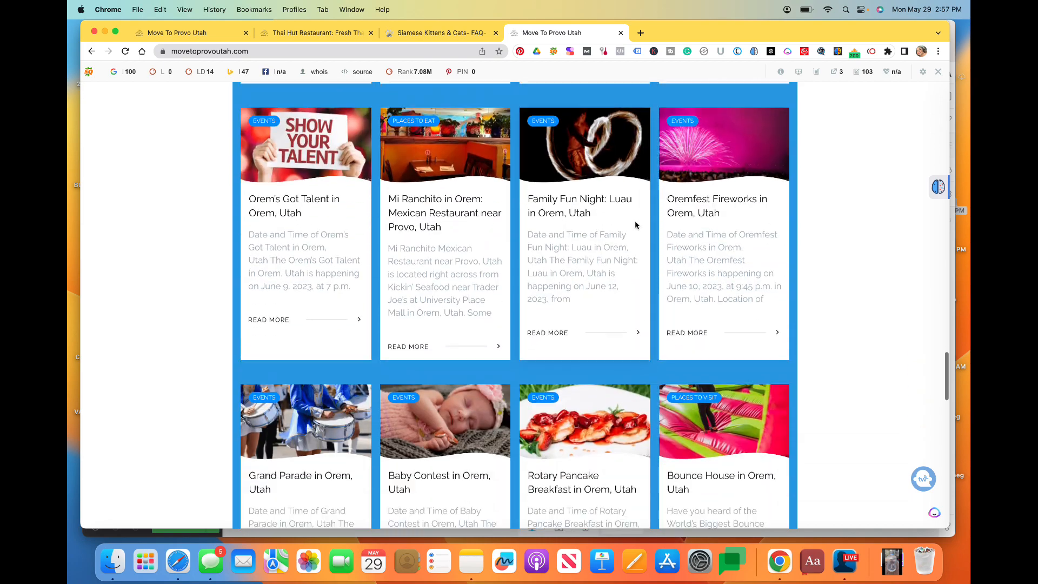
scroll(636, 225, down, 15)
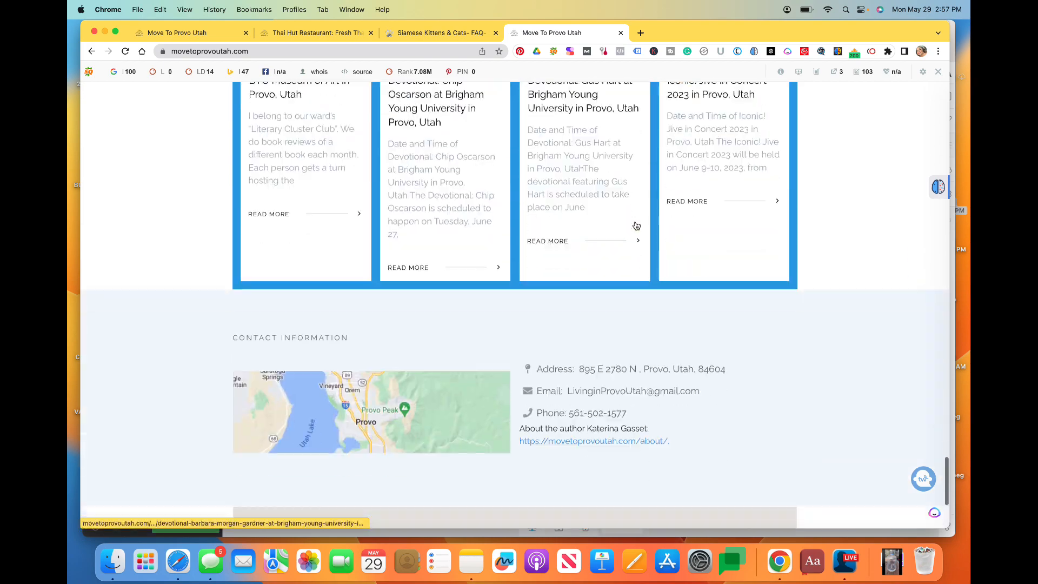
scroll(637, 225, down, 3)
scroll(637, 225, up, 5)
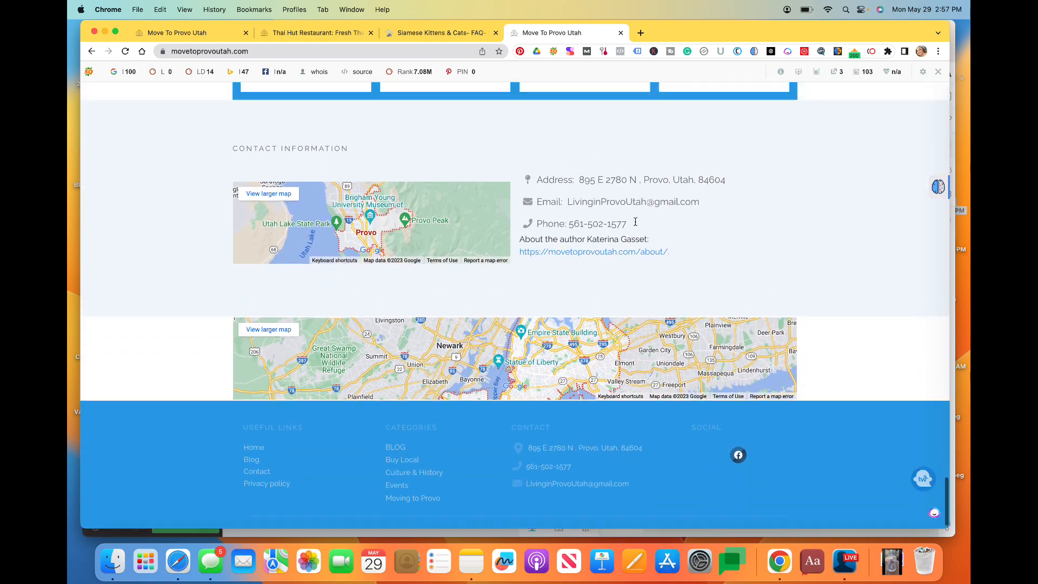
scroll(636, 224, down, 4)
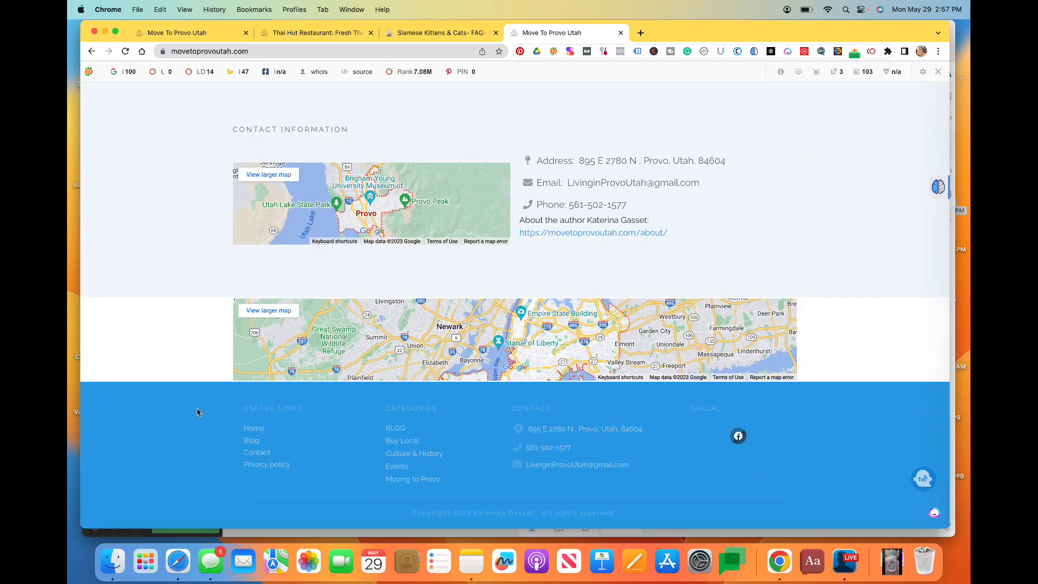
scroll(198, 412, up, 3)
scroll(197, 412, up, 15)
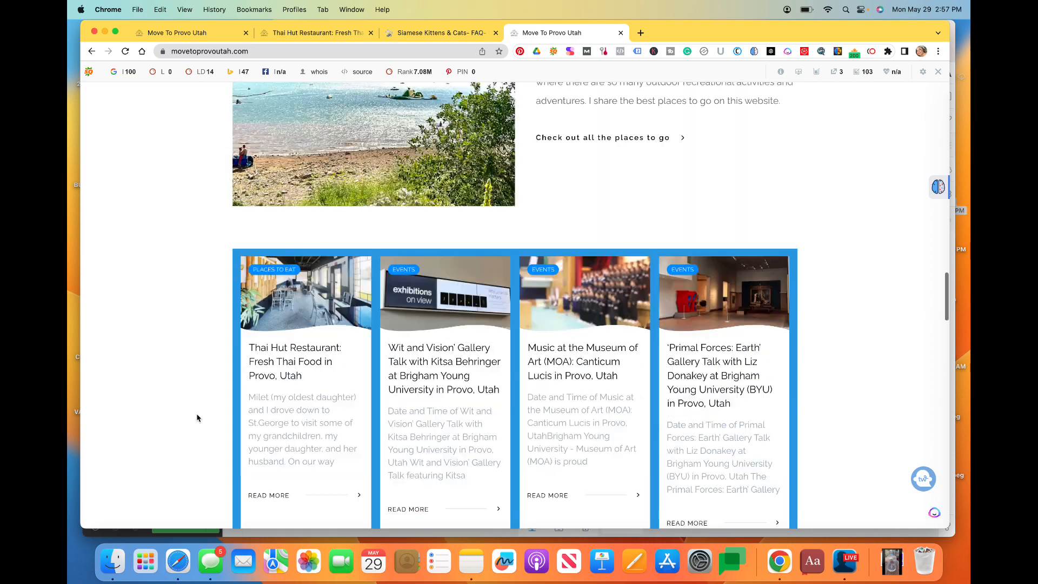
scroll(198, 418, down, 10)
scroll(197, 417, up, 2)
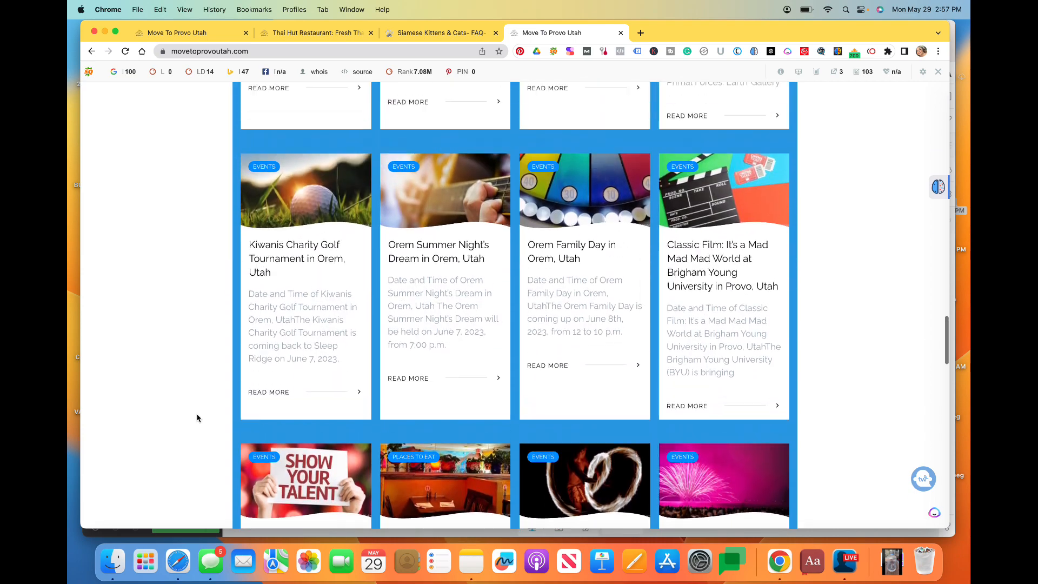